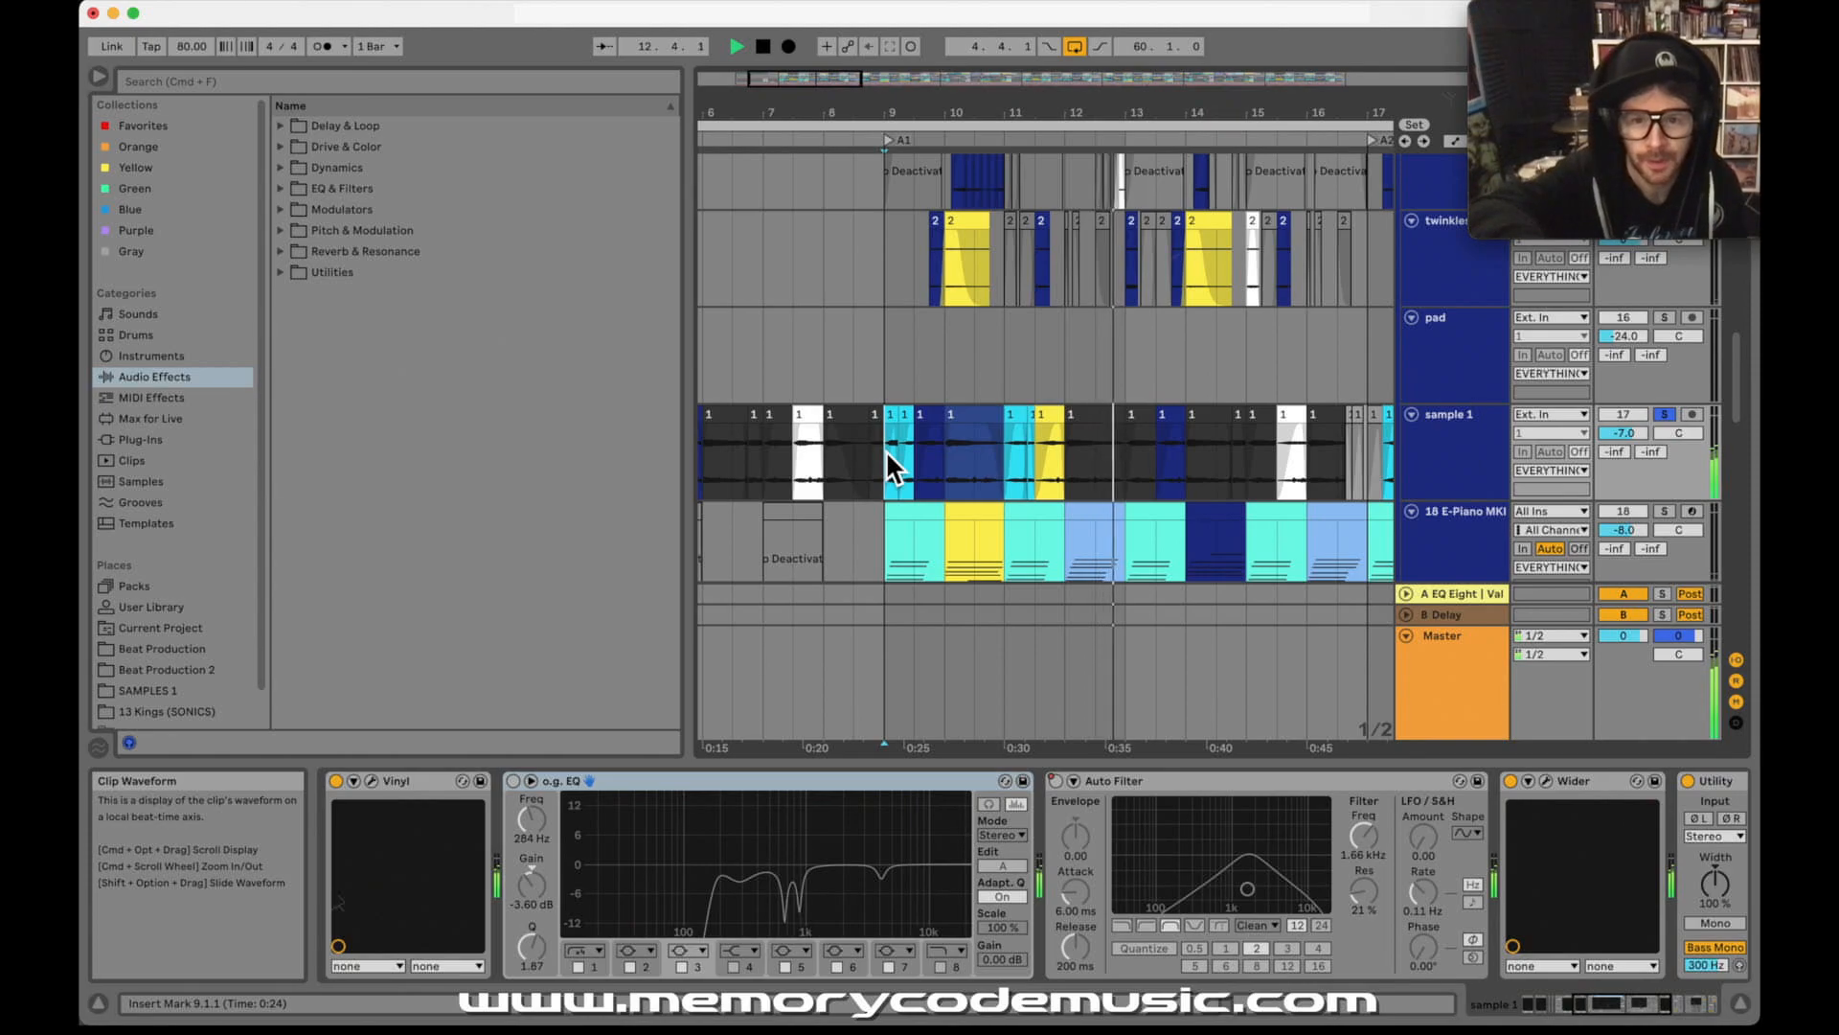
- Stop playback and add an EQ Eight from the EQ & Filters audio effects to the sample 1 track, after the o.g. EQ device
{"action": "key", "text": "space"}
{"action": "left_click", "coordinate": [1408, 437]}
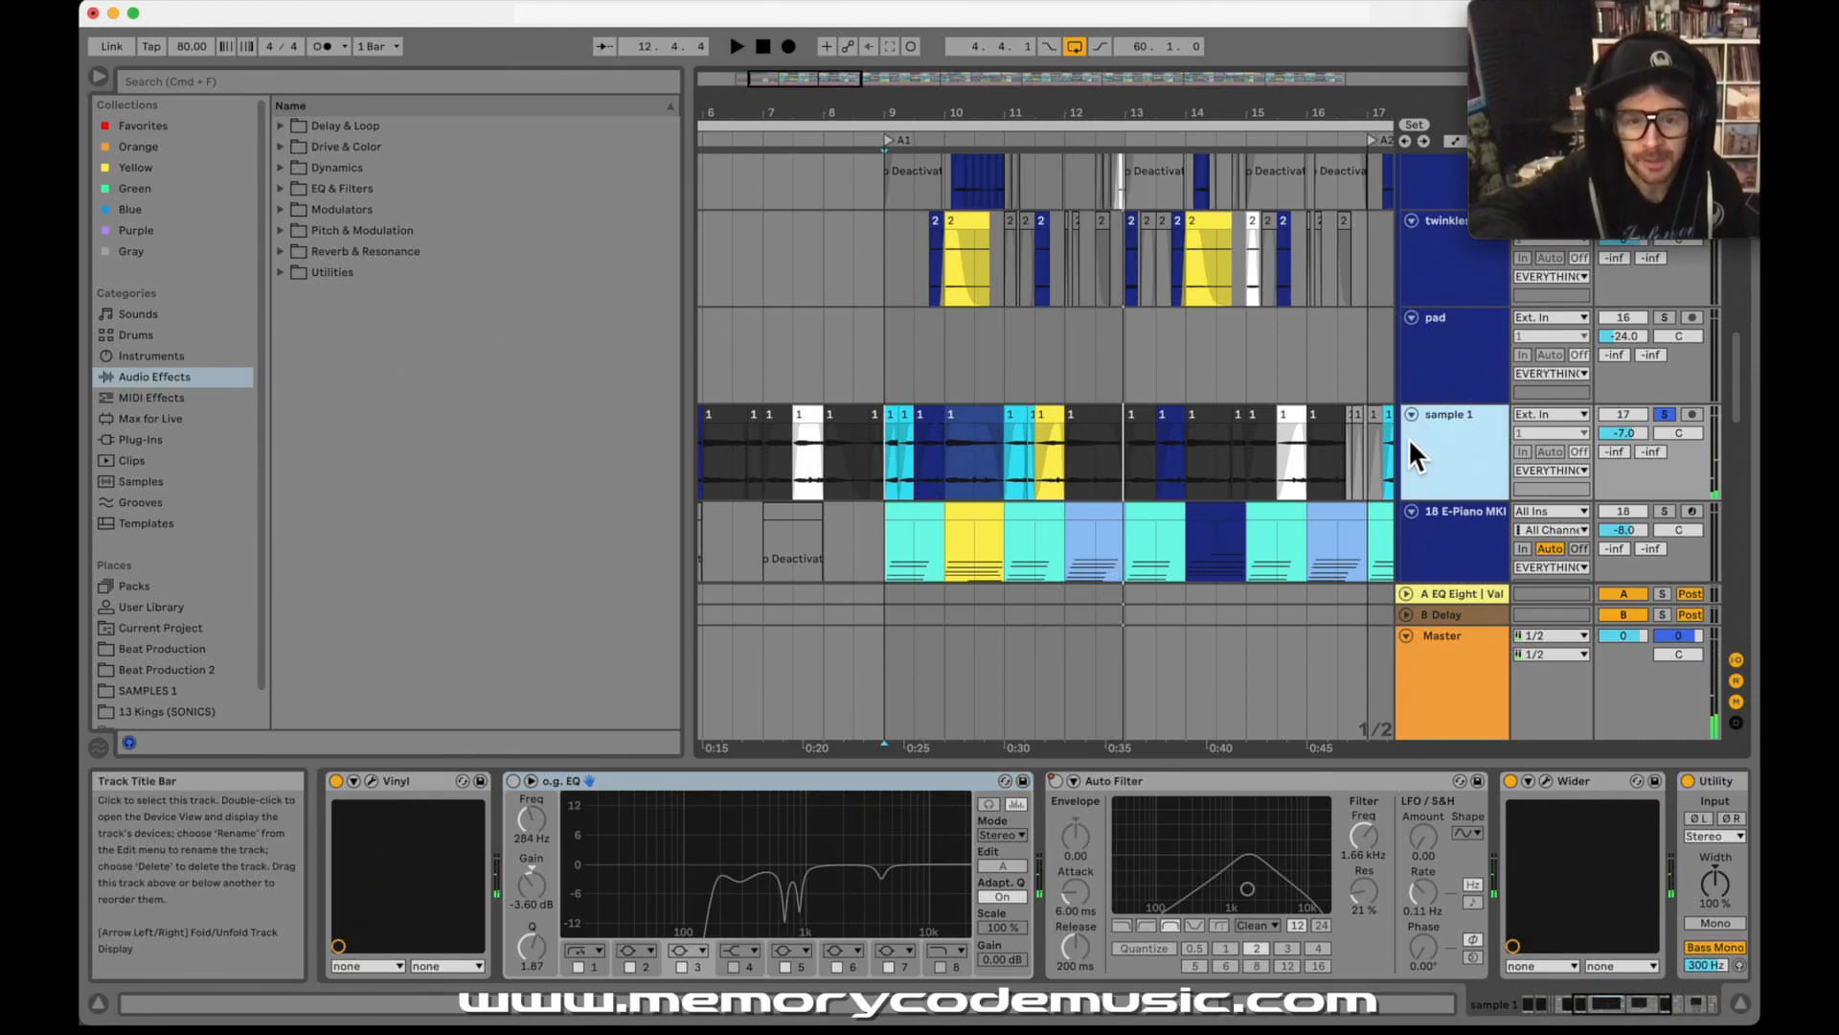
{"action": "left_click", "coordinate": [646, 786]}
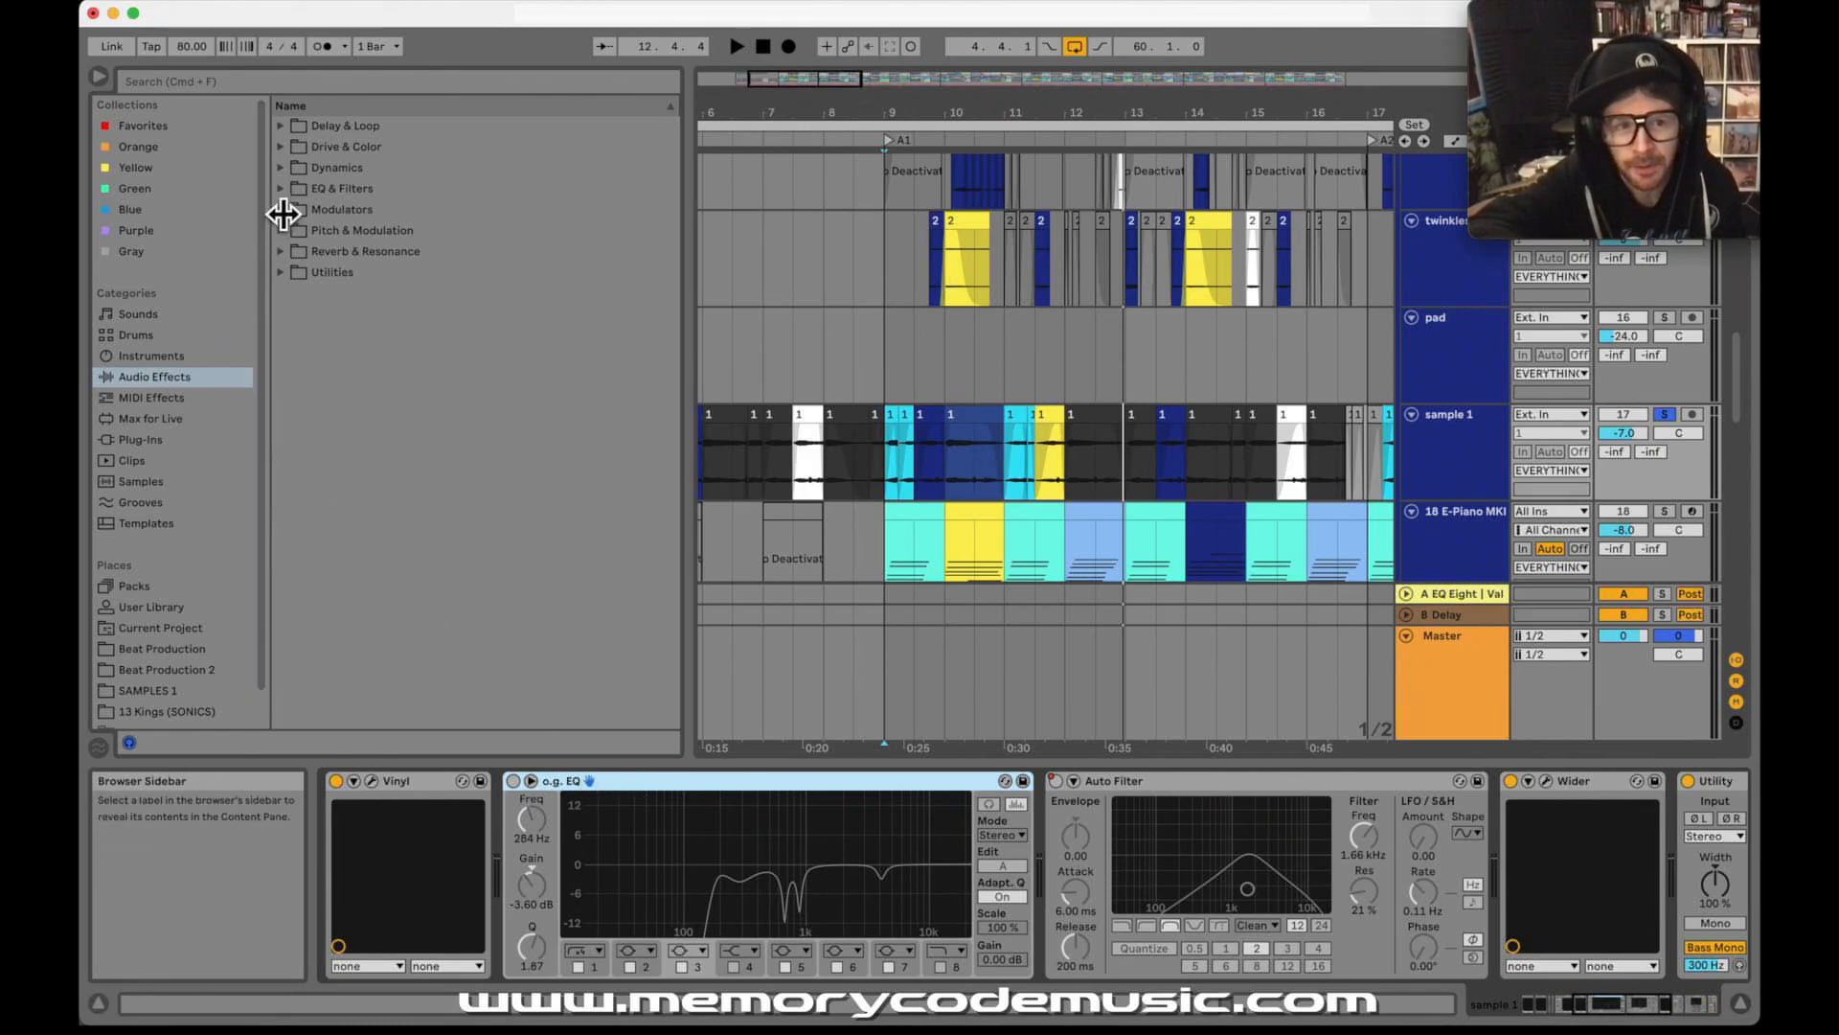
{"action": "left_click", "coordinate": [159, 375]}
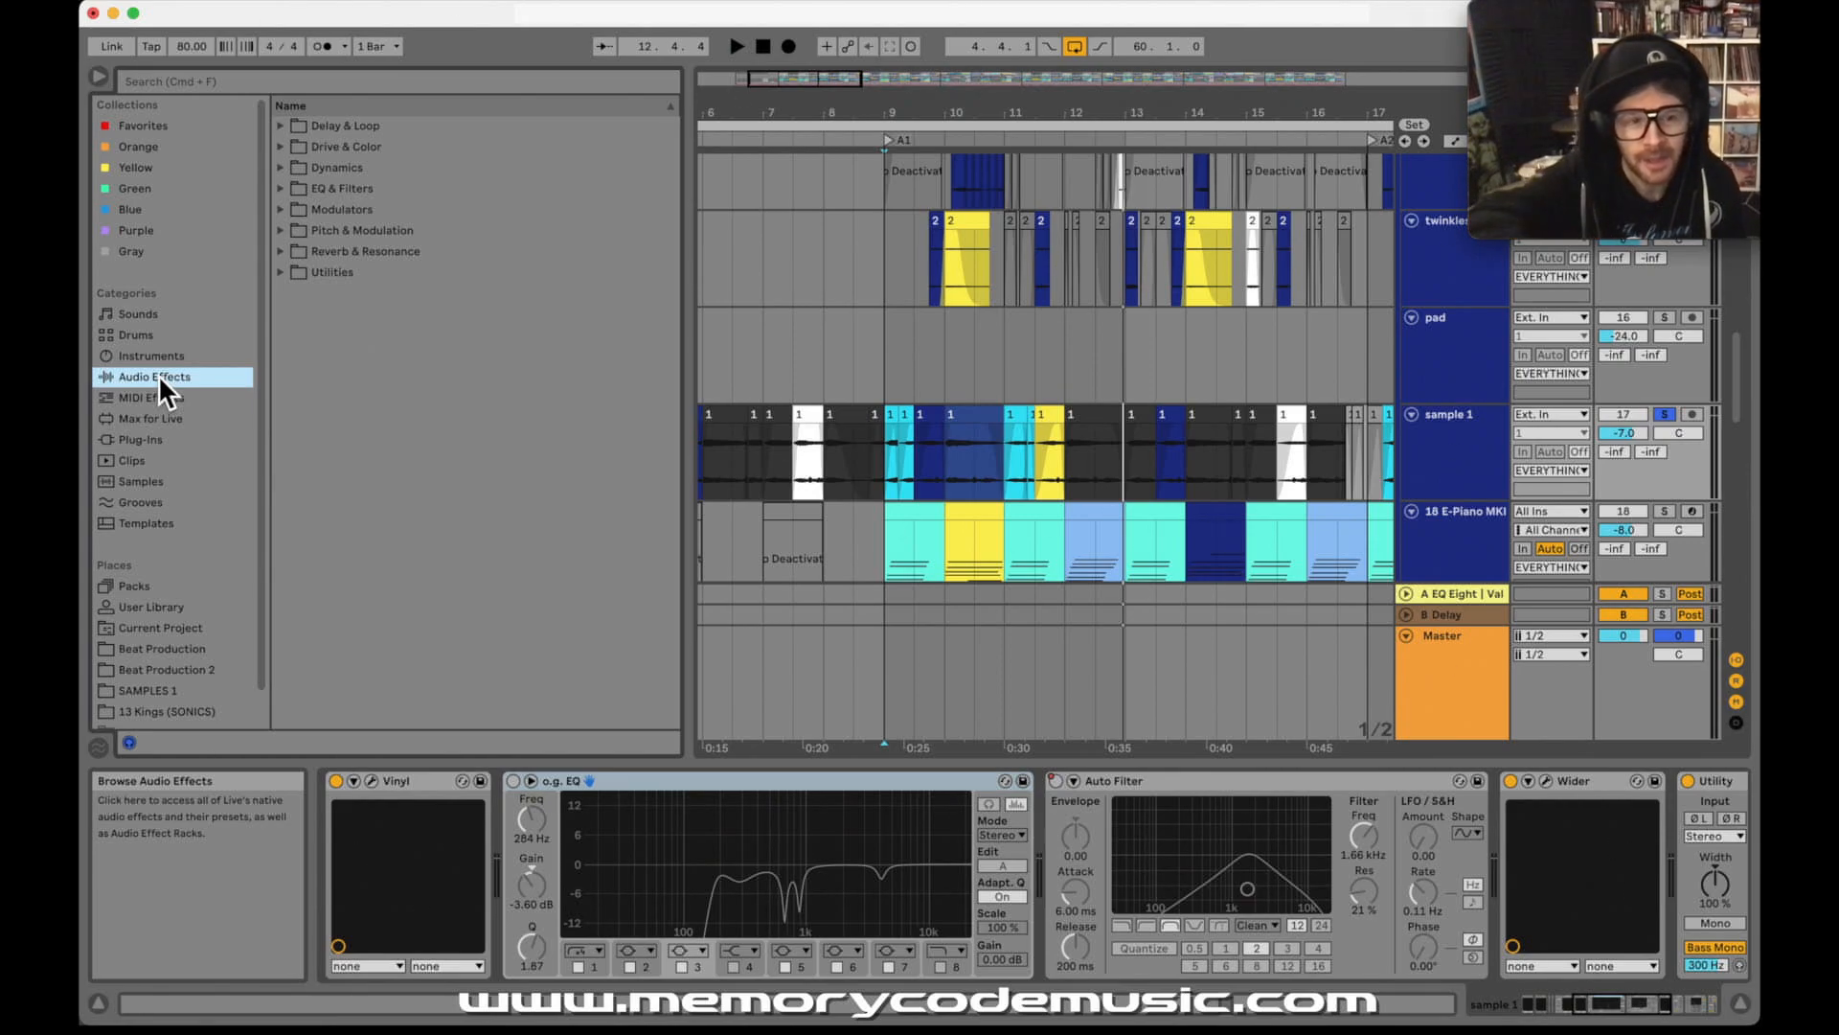
{"action": "left_click", "coordinate": [286, 194]}
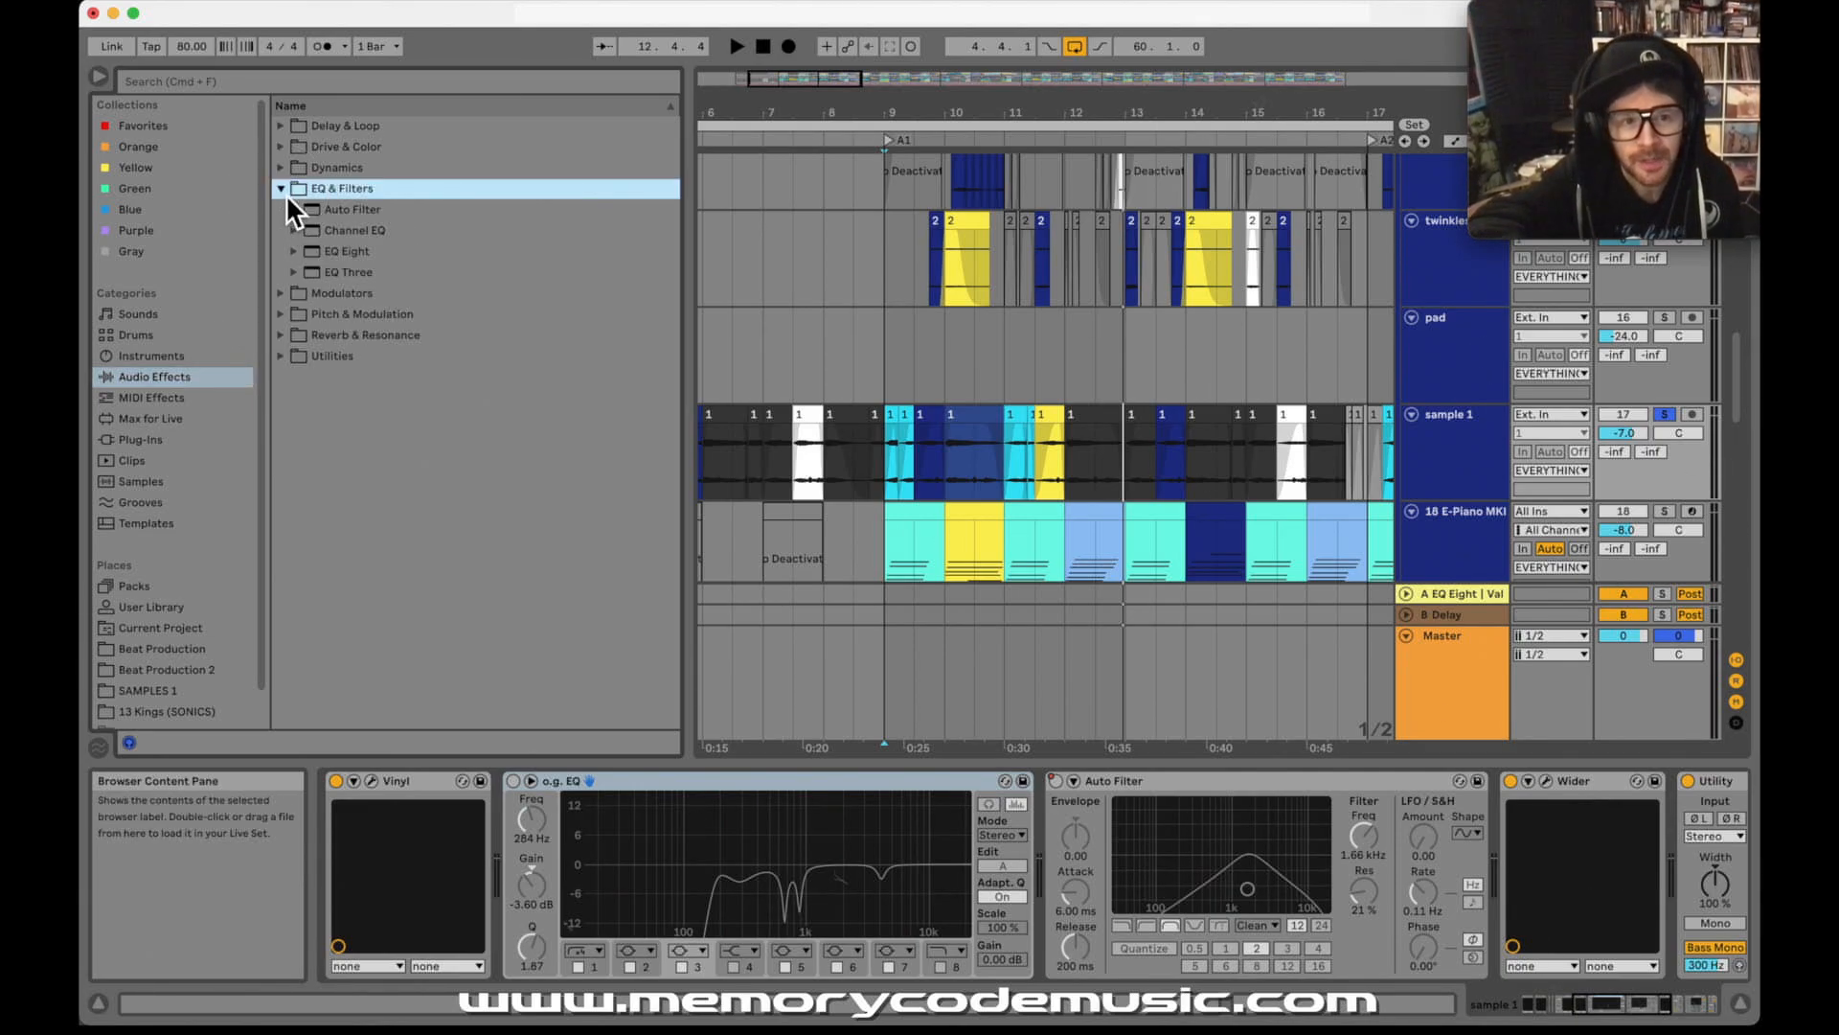
{"action": "left_click", "coordinate": [343, 247]}
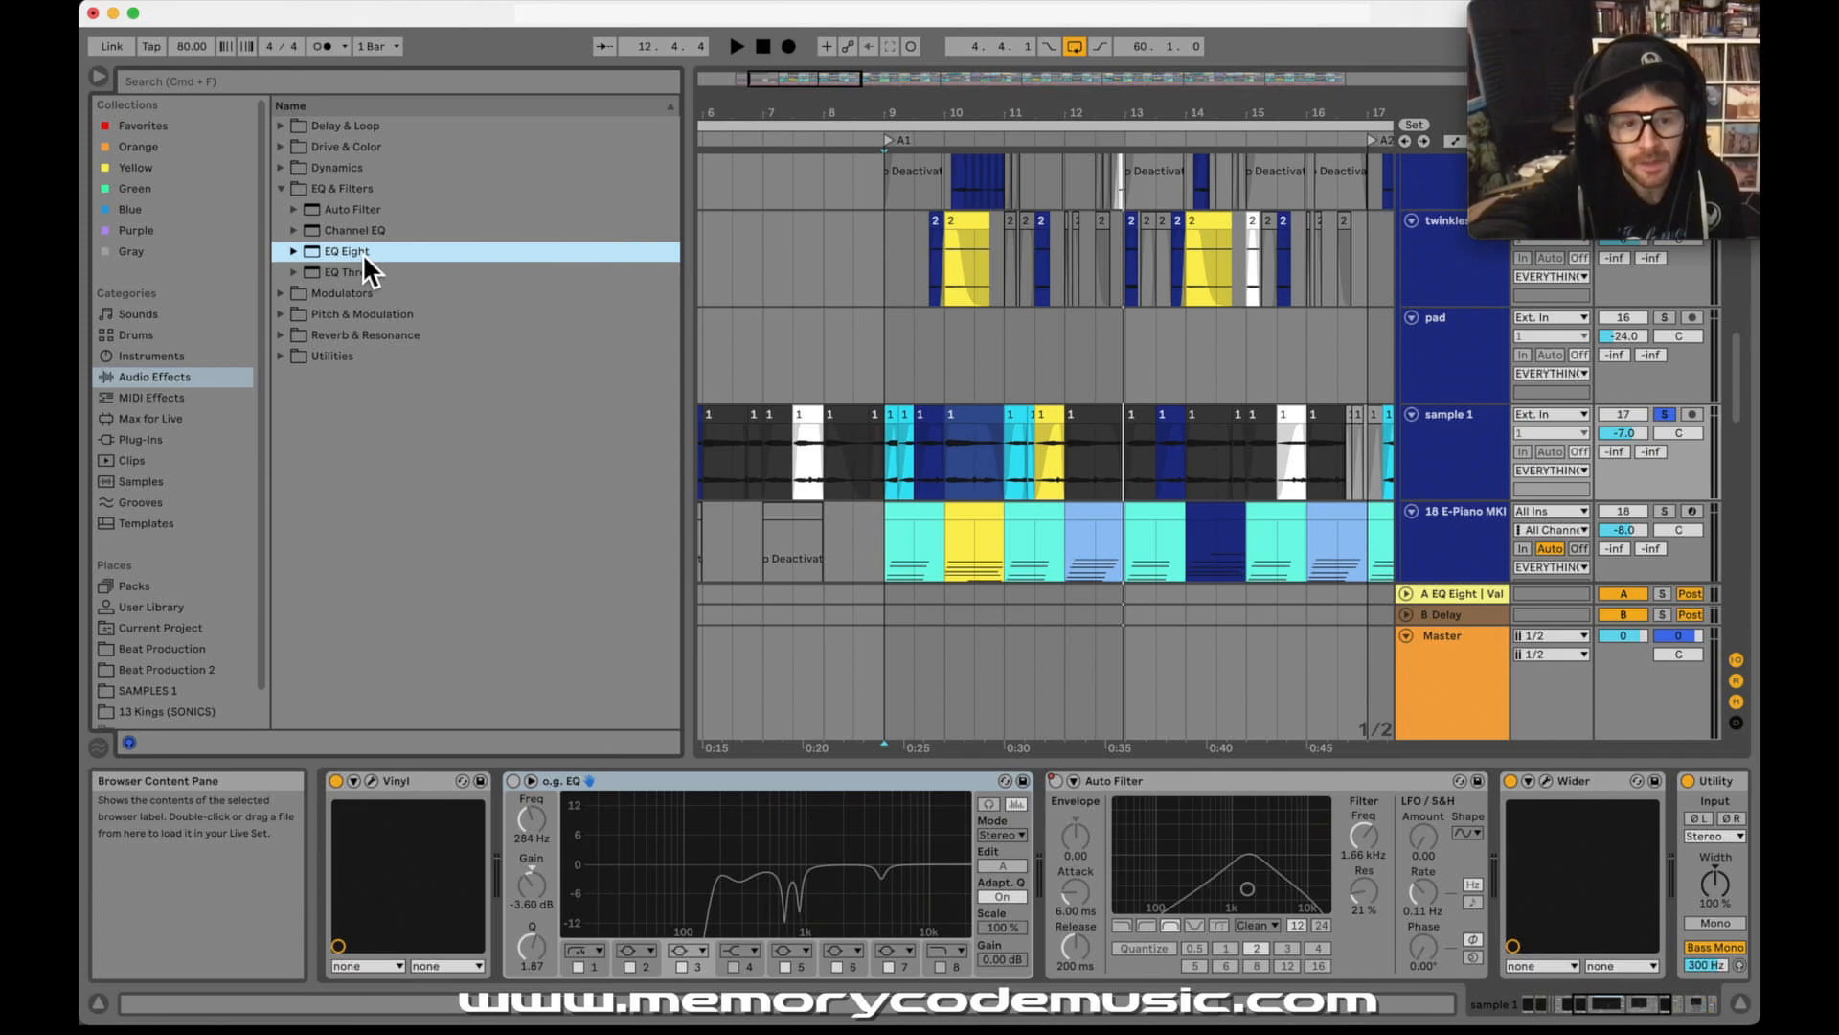
{"action": "mouse_move", "coordinate": [653, 604]}
{"action": "left_mouse_down"}
{"action": "mouse_move", "coordinate": [1051, 836]}
{"action": "mouse_move", "coordinate": [1049, 816]}
{"action": "left_mouse_up"}
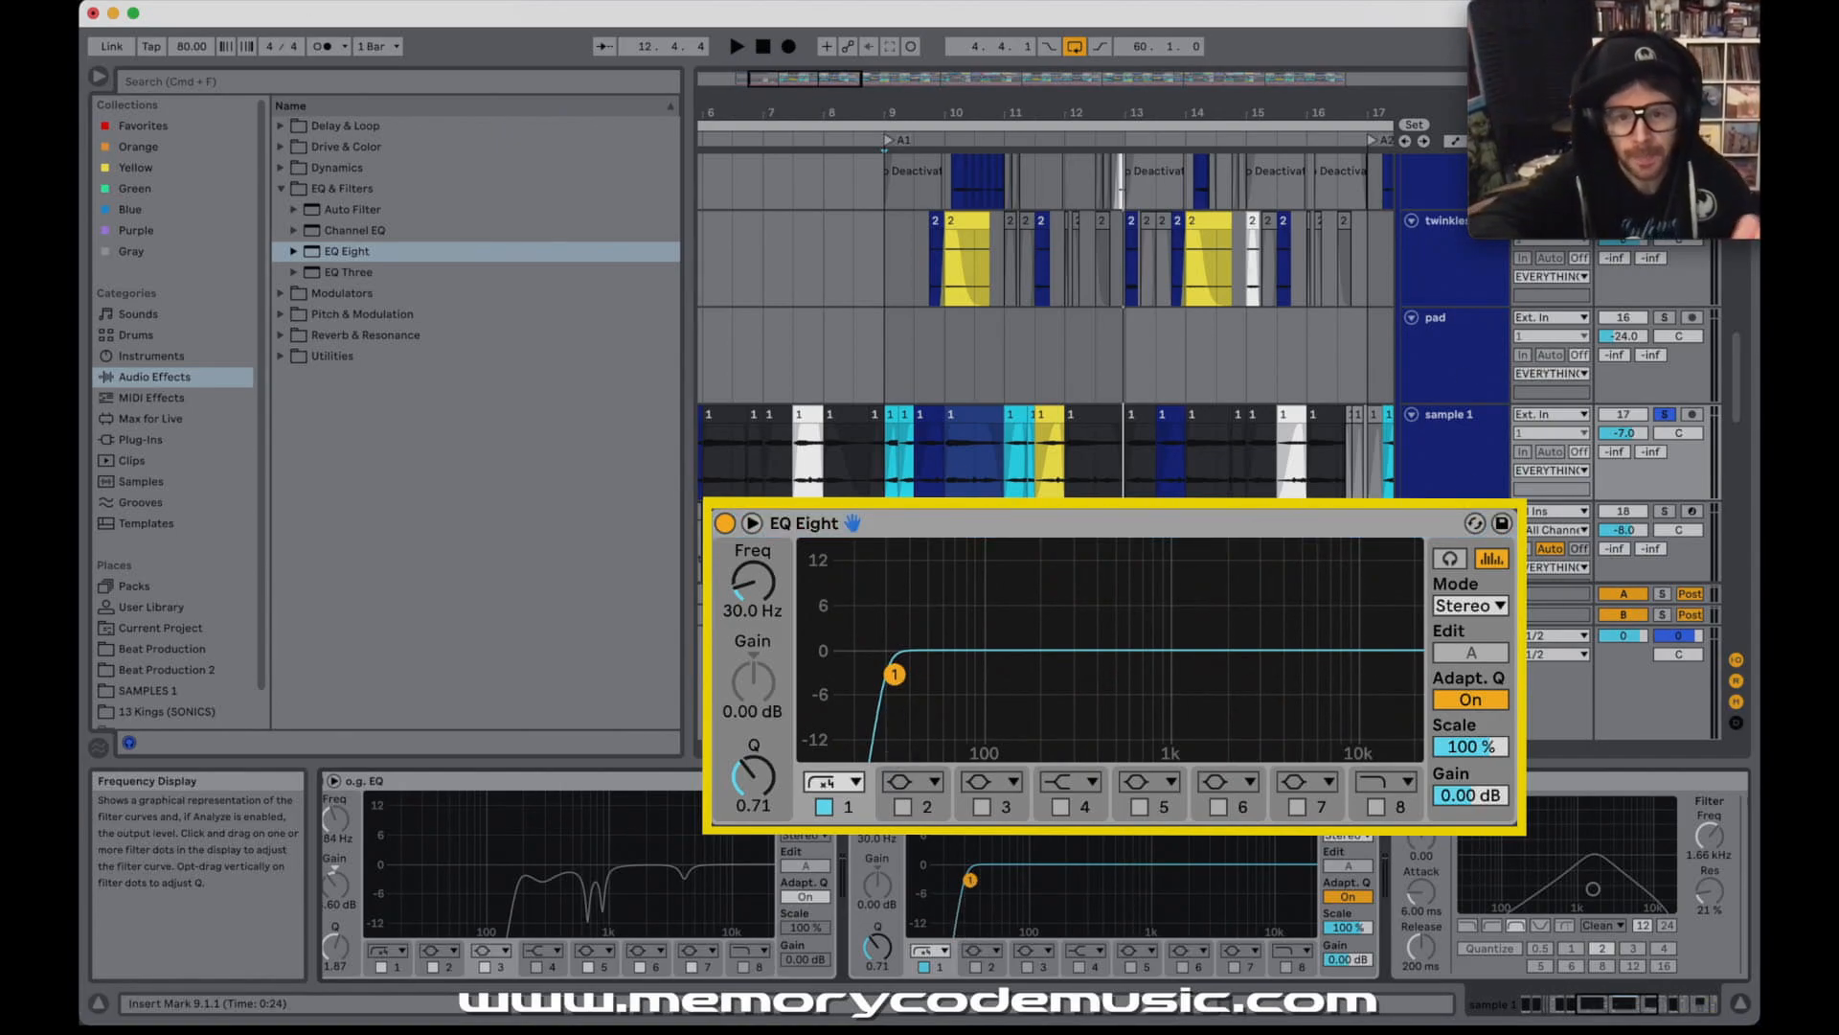
- Raise EQ Eight's filter 1 low cut to about 178 Hz with a Q of about 0.69, auditioning the sample during playback
{"action": "key", "text": "space"}
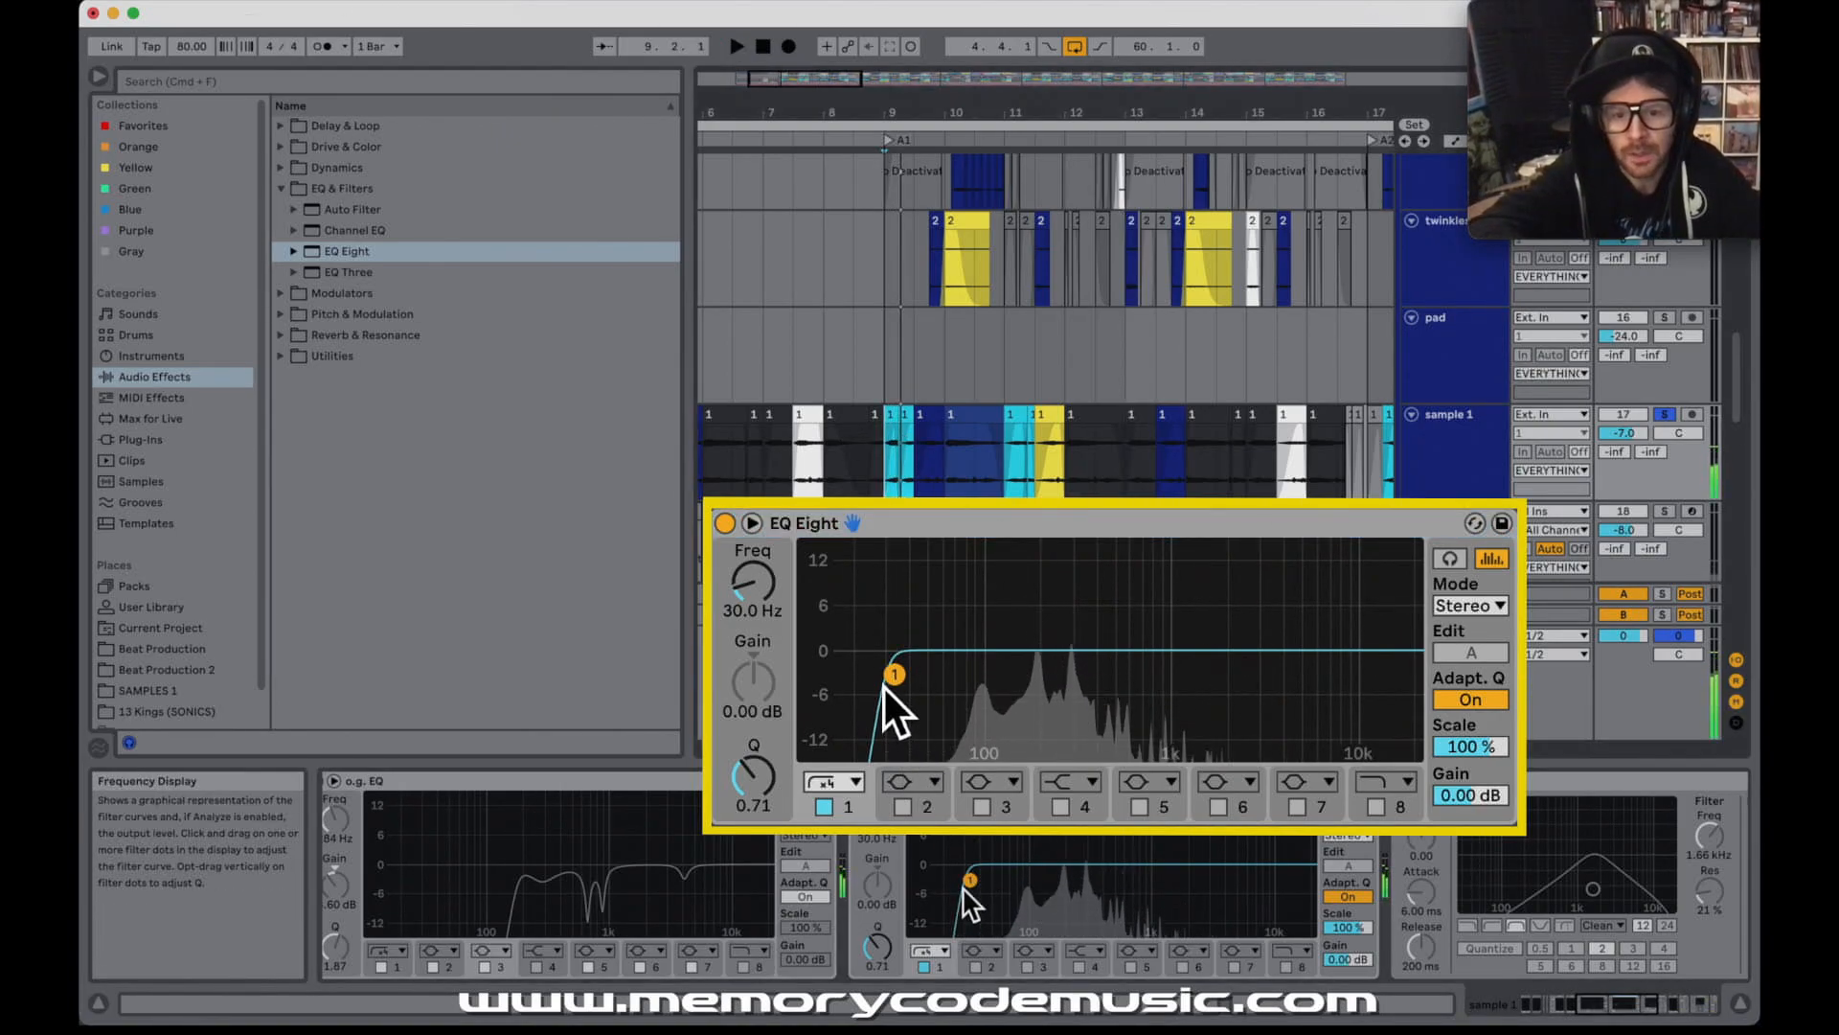
{"action": "key", "text": "space"}
{"action": "left_click_drag", "start_coordinate": [894, 675], "coordinate": [968, 675]}
{"action": "key", "text": "space"}
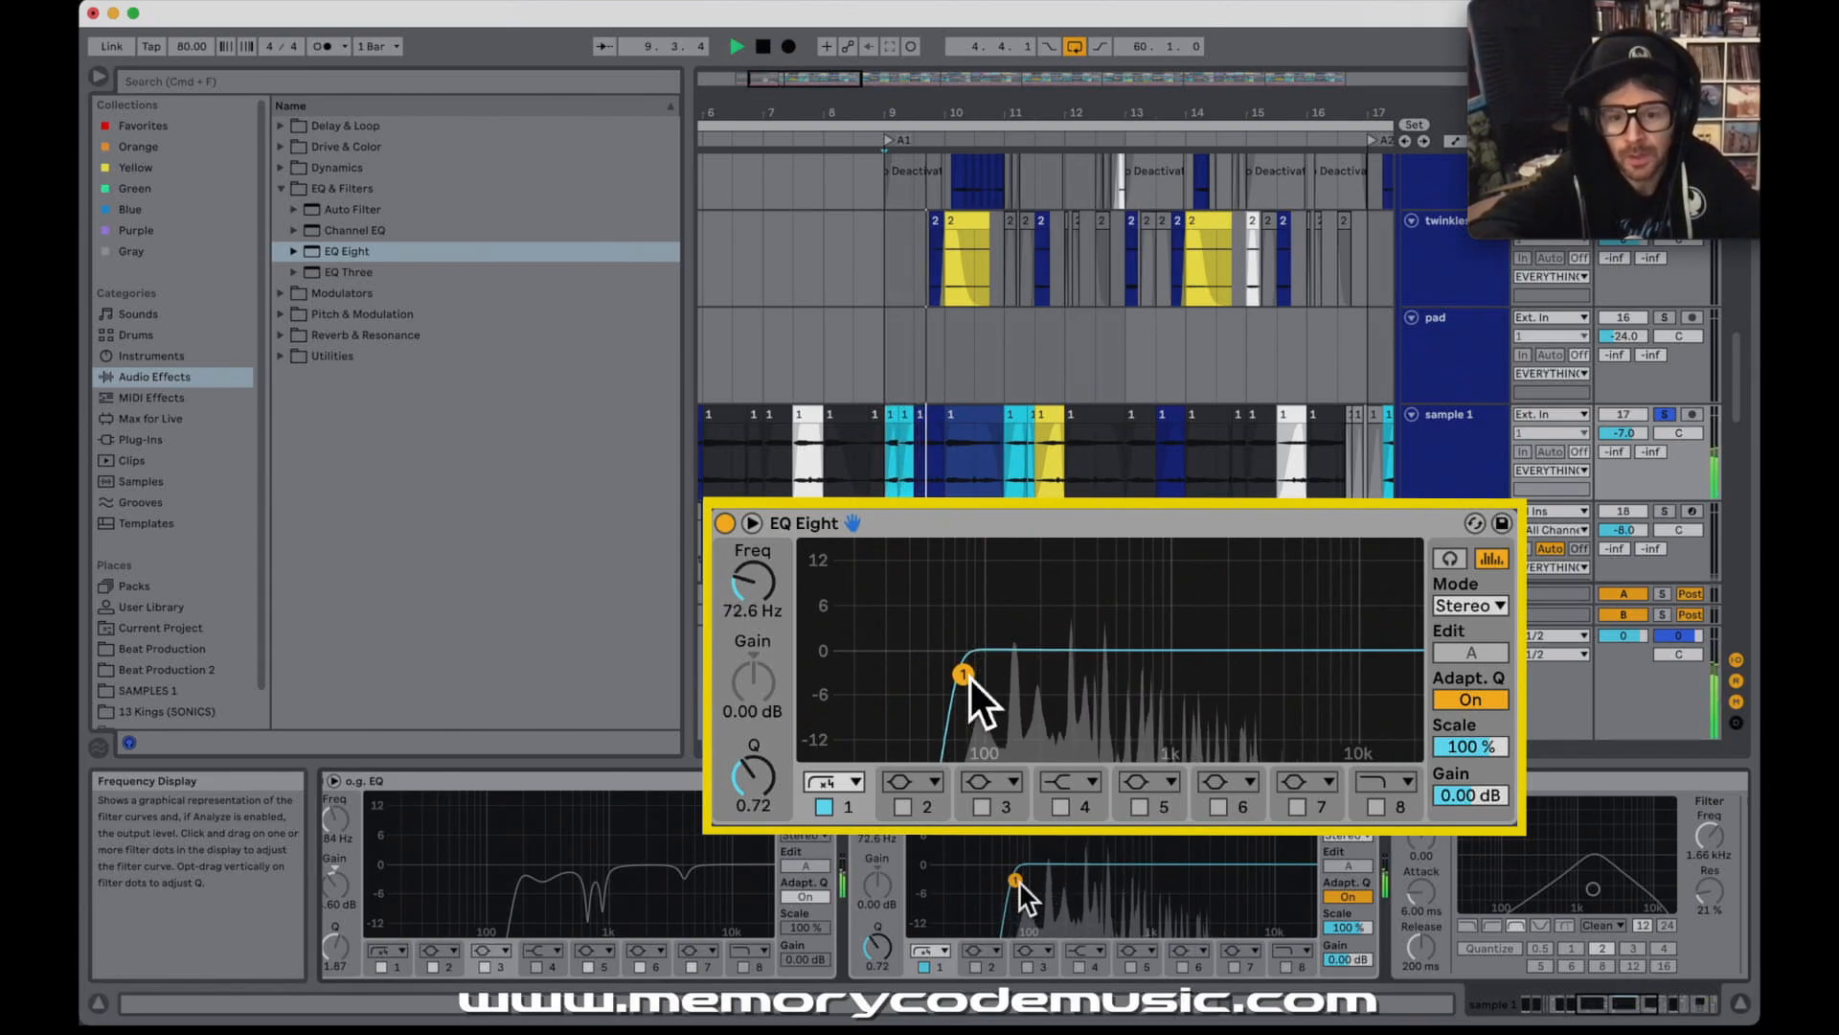
{"action": "left_click_drag", "start_coordinate": [964, 675], "coordinate": [1033, 676]}
{"action": "key", "text": "space"}
{"action": "key", "text": "space"}
{"action": "key", "text": "space"}
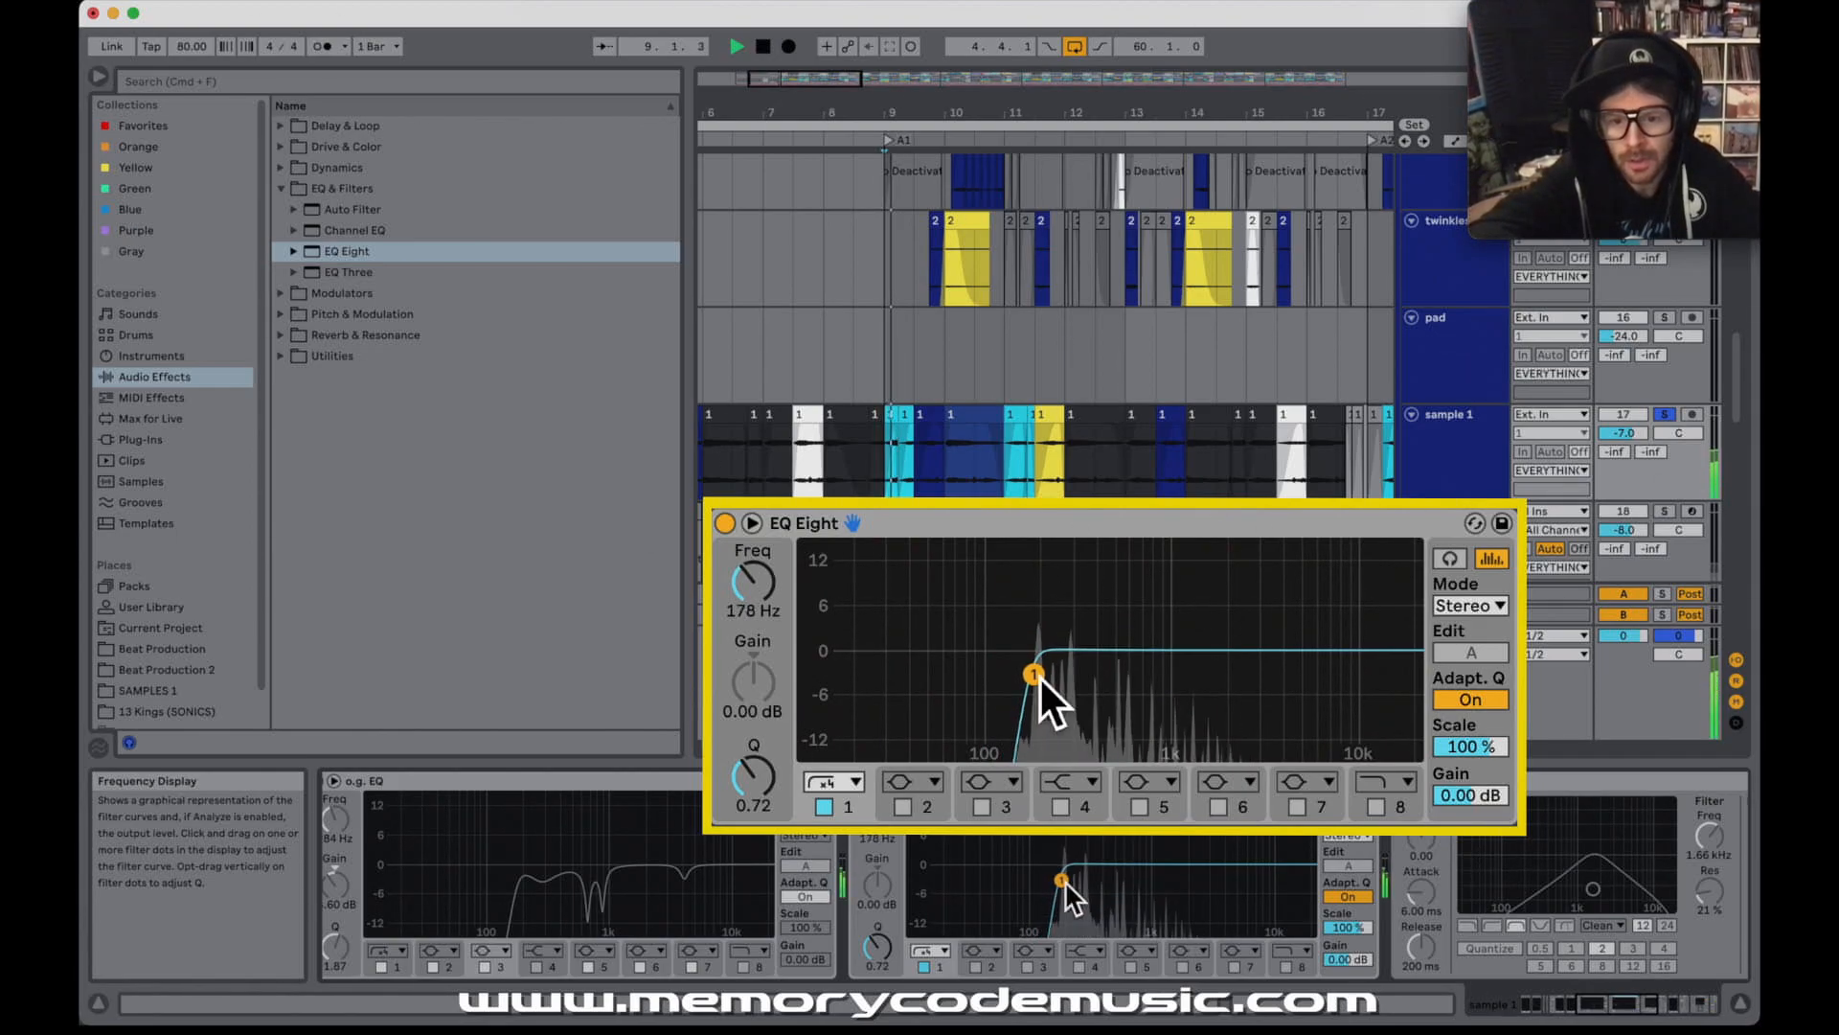
{"action": "key", "text": "space"}
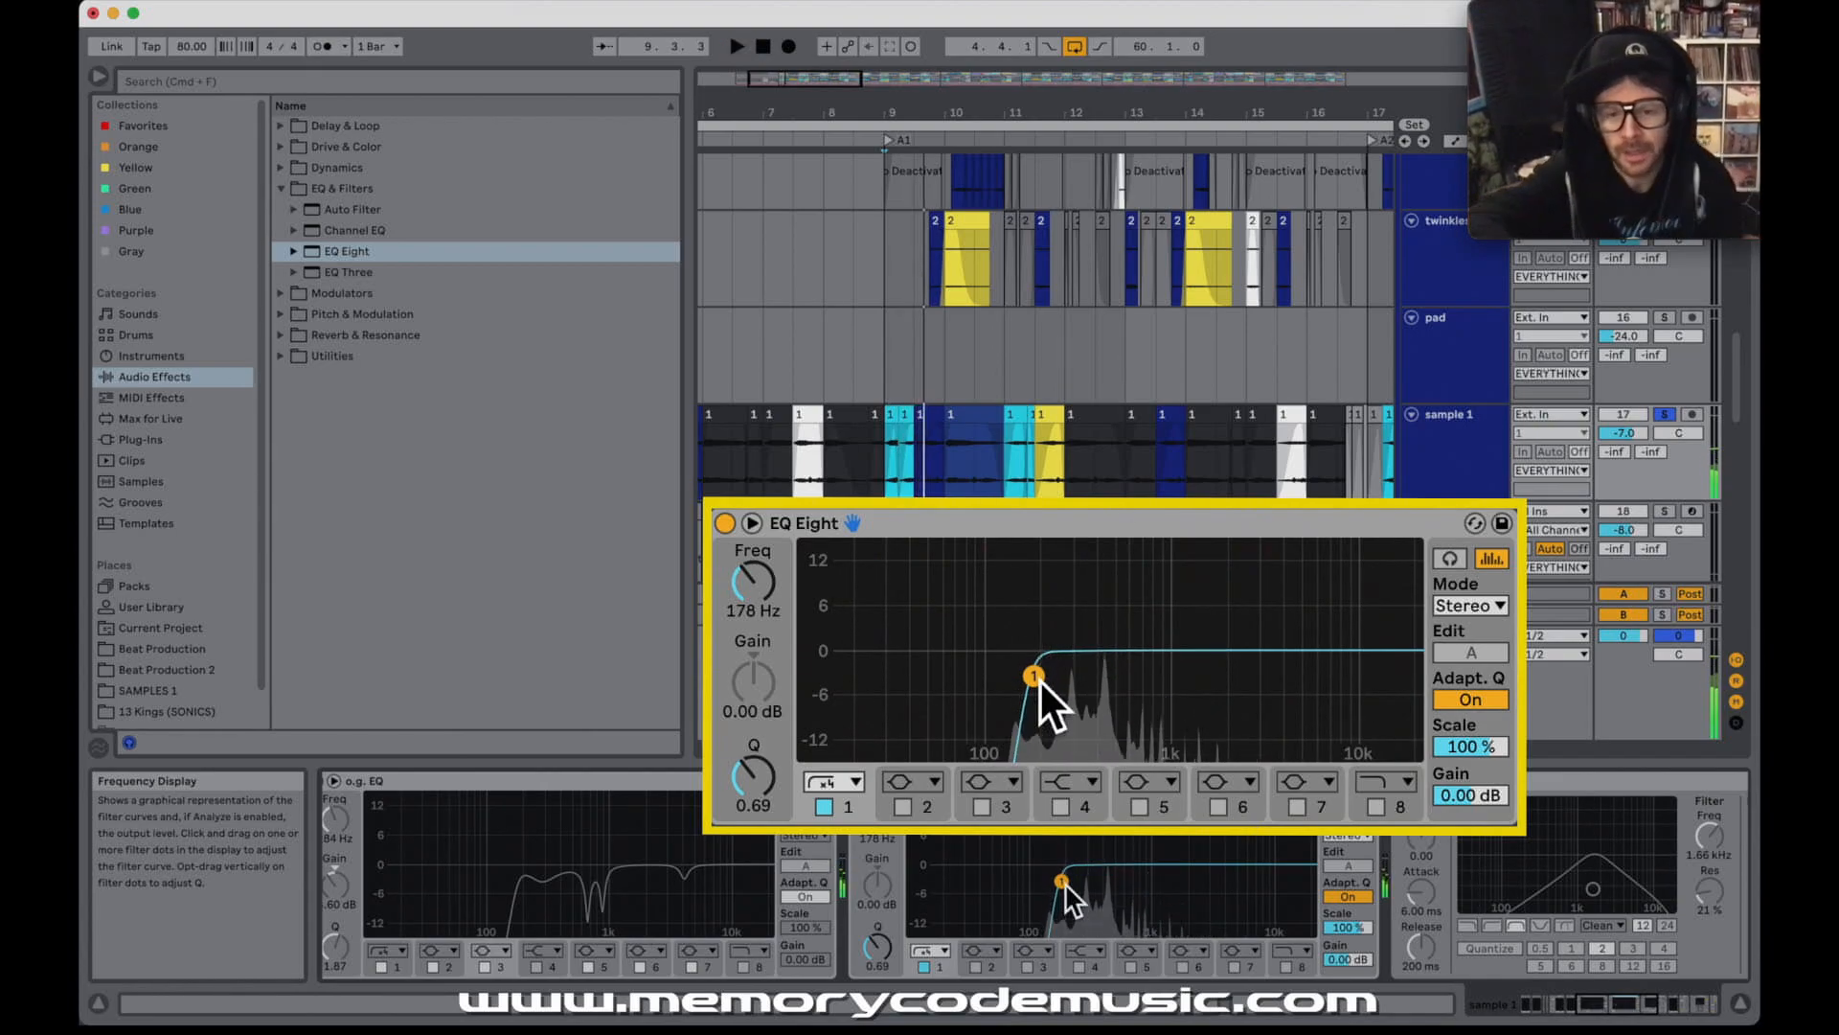
{"action": "key", "text": "space"}
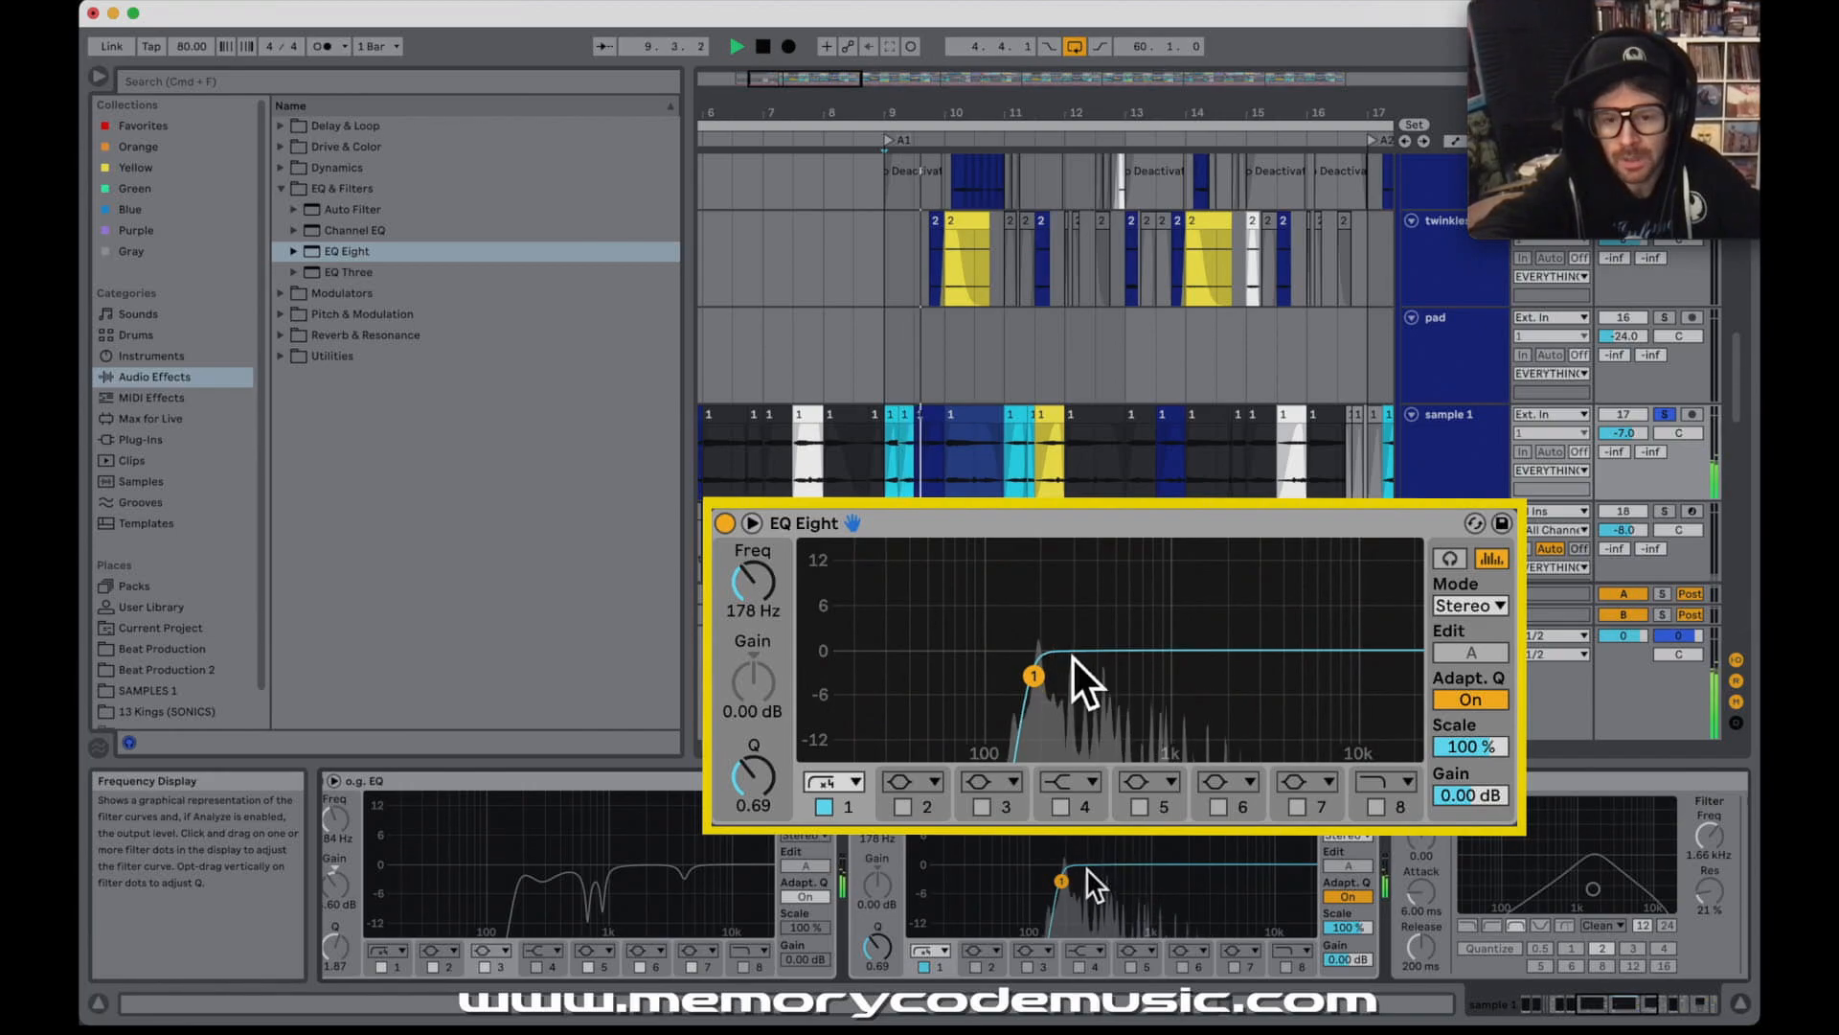
{"action": "key", "text": "space"}
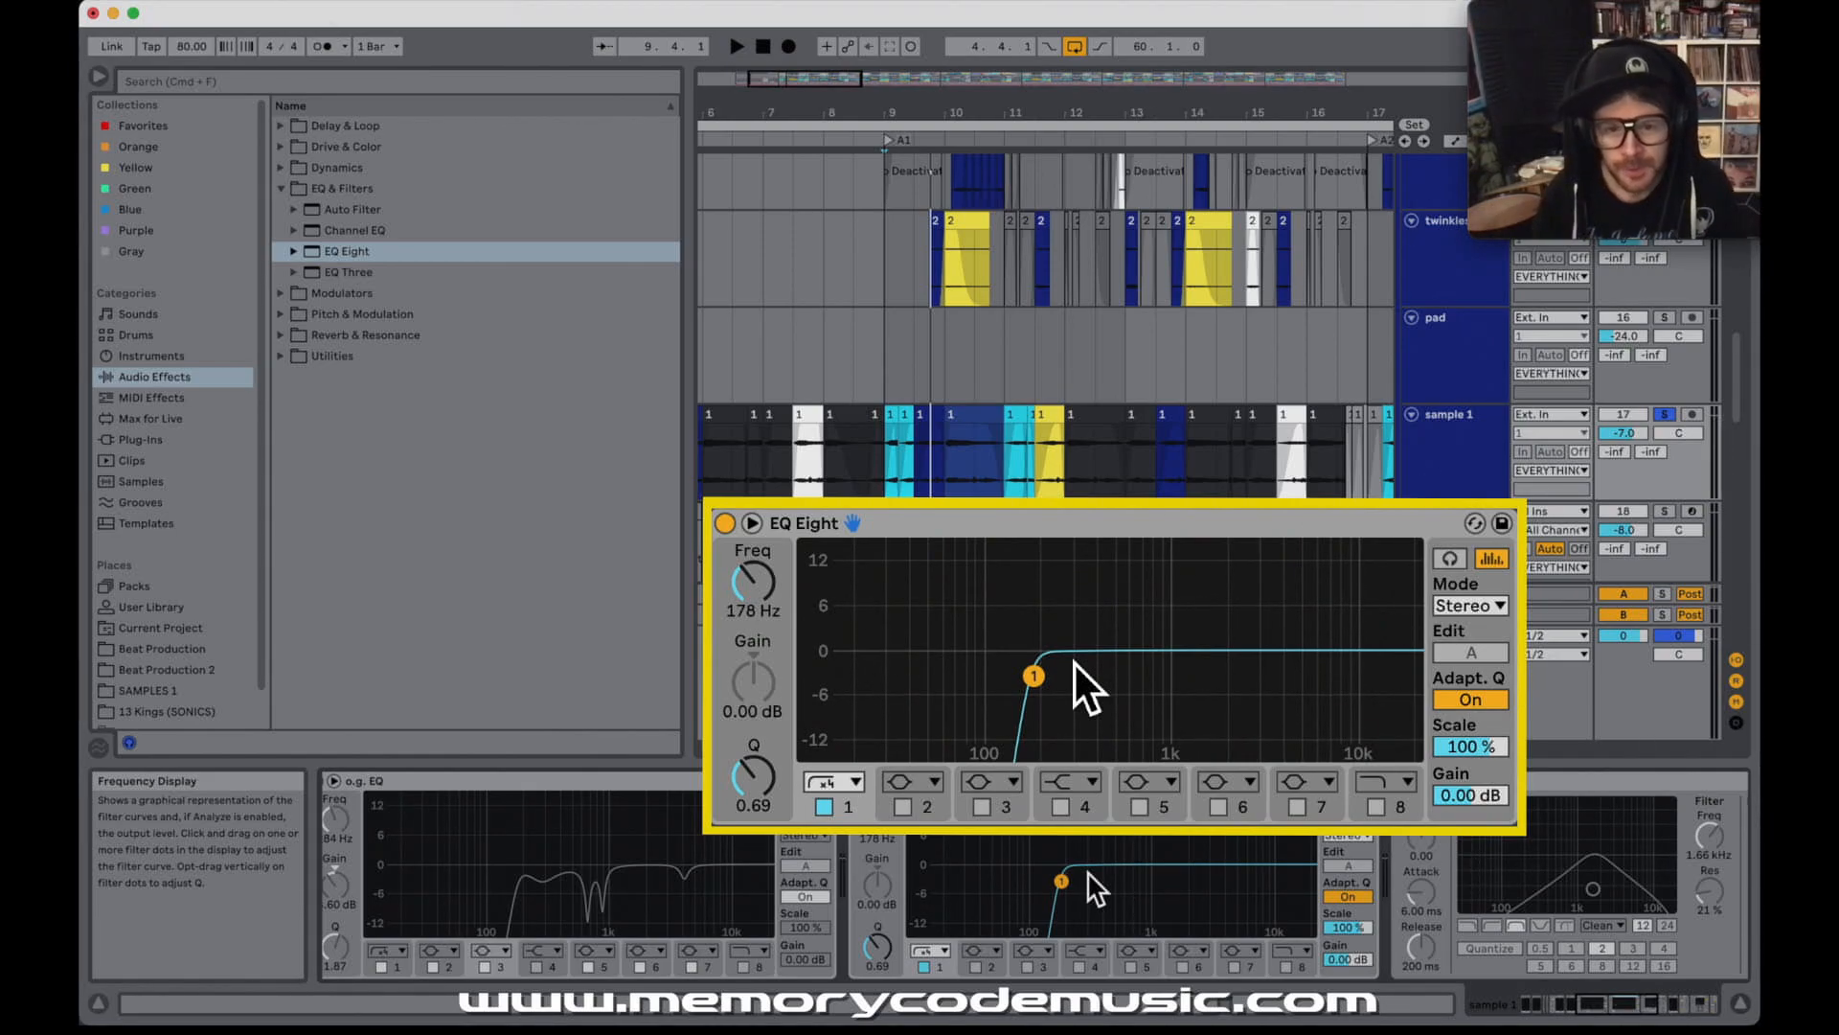
- Enable filter 2 as a bell in EQ Eight and move it to about 344 Hz
{"action": "left_click", "coordinate": [981, 964]}
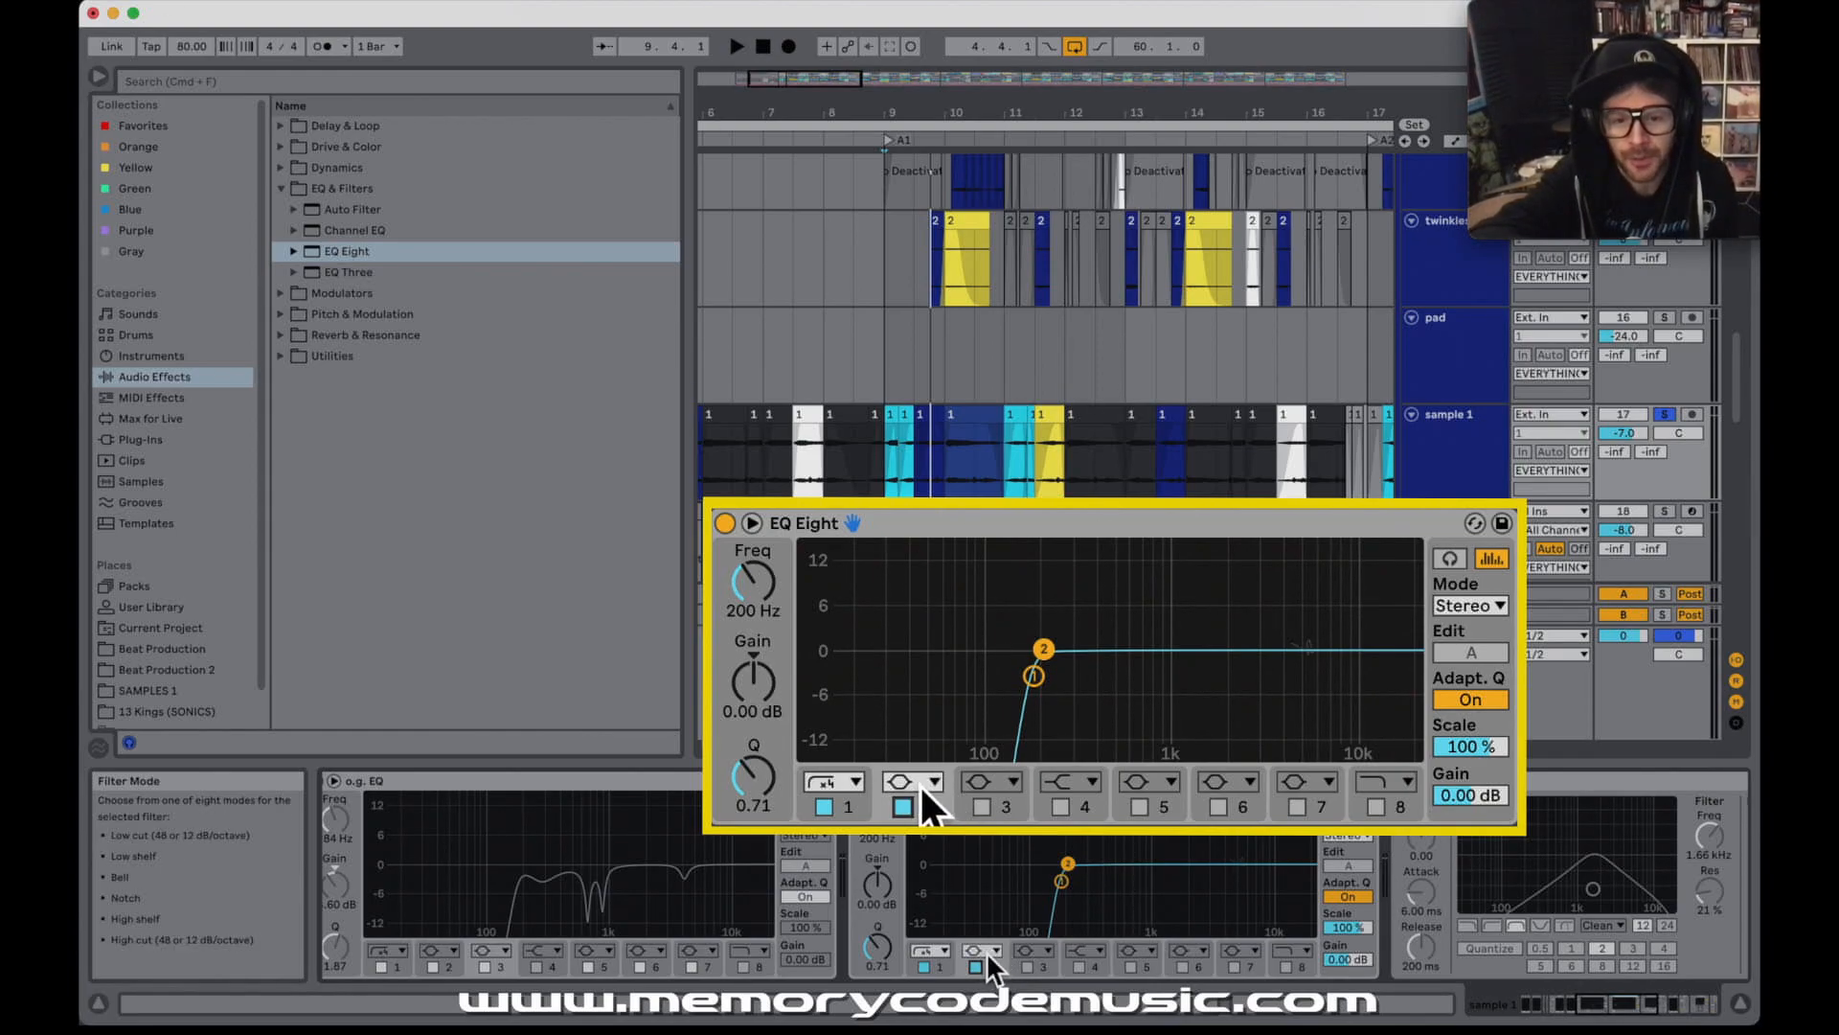
{"action": "left_click", "coordinate": [994, 950]}
{"action": "left_click", "coordinate": [985, 866]}
{"action": "left_click", "coordinate": [988, 964]}
{"action": "left_click_drag", "start_coordinate": [1070, 867], "coordinate": [1101, 868]}
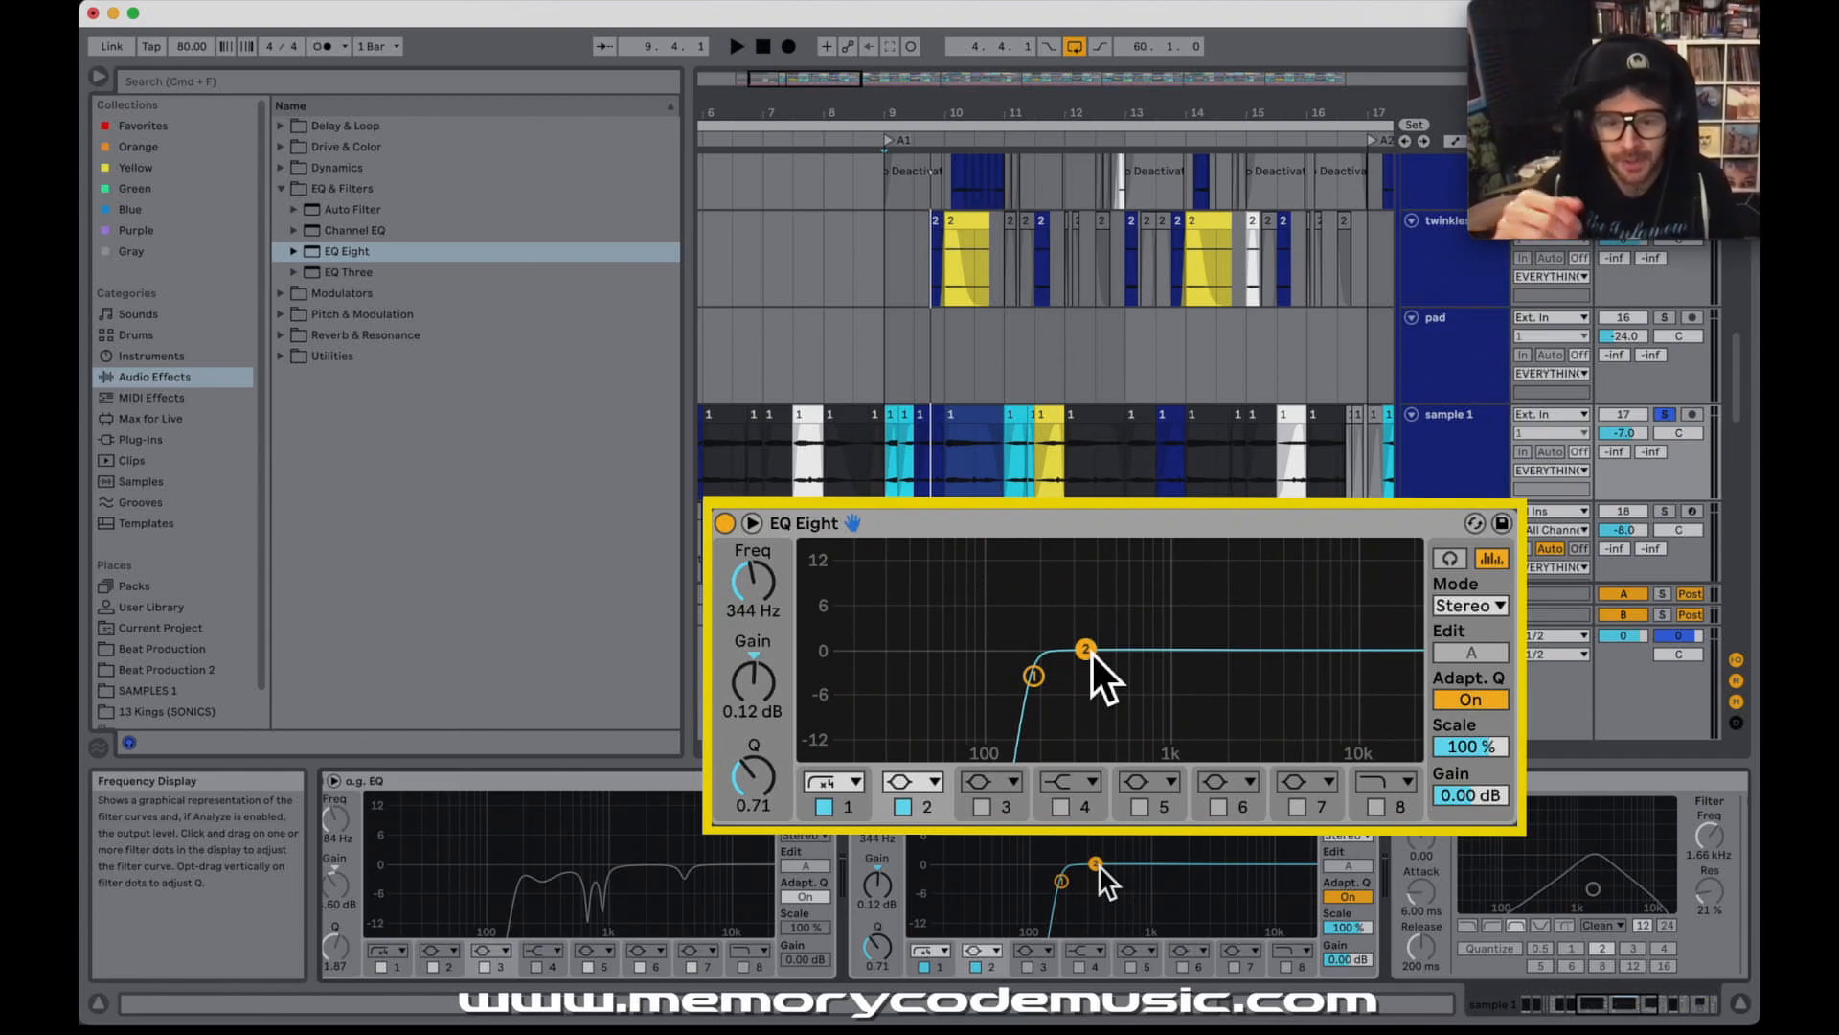
- Audition the sample, shift filter 2 to about 323 Hz and narrow it to a Q of about 3.06
{"action": "key", "text": "space"}
{"action": "left_click_drag", "start_coordinate": [1094, 657], "coordinate": [1097, 652]}
{"action": "key", "text": "space"}
{"action": "key", "text": "space"}
{"action": "left_click_drag", "start_coordinate": [1098, 650], "coordinate": [1081, 650]}
{"action": "left_click_drag", "start_coordinate": [751, 796], "coordinate": [751, 729]}
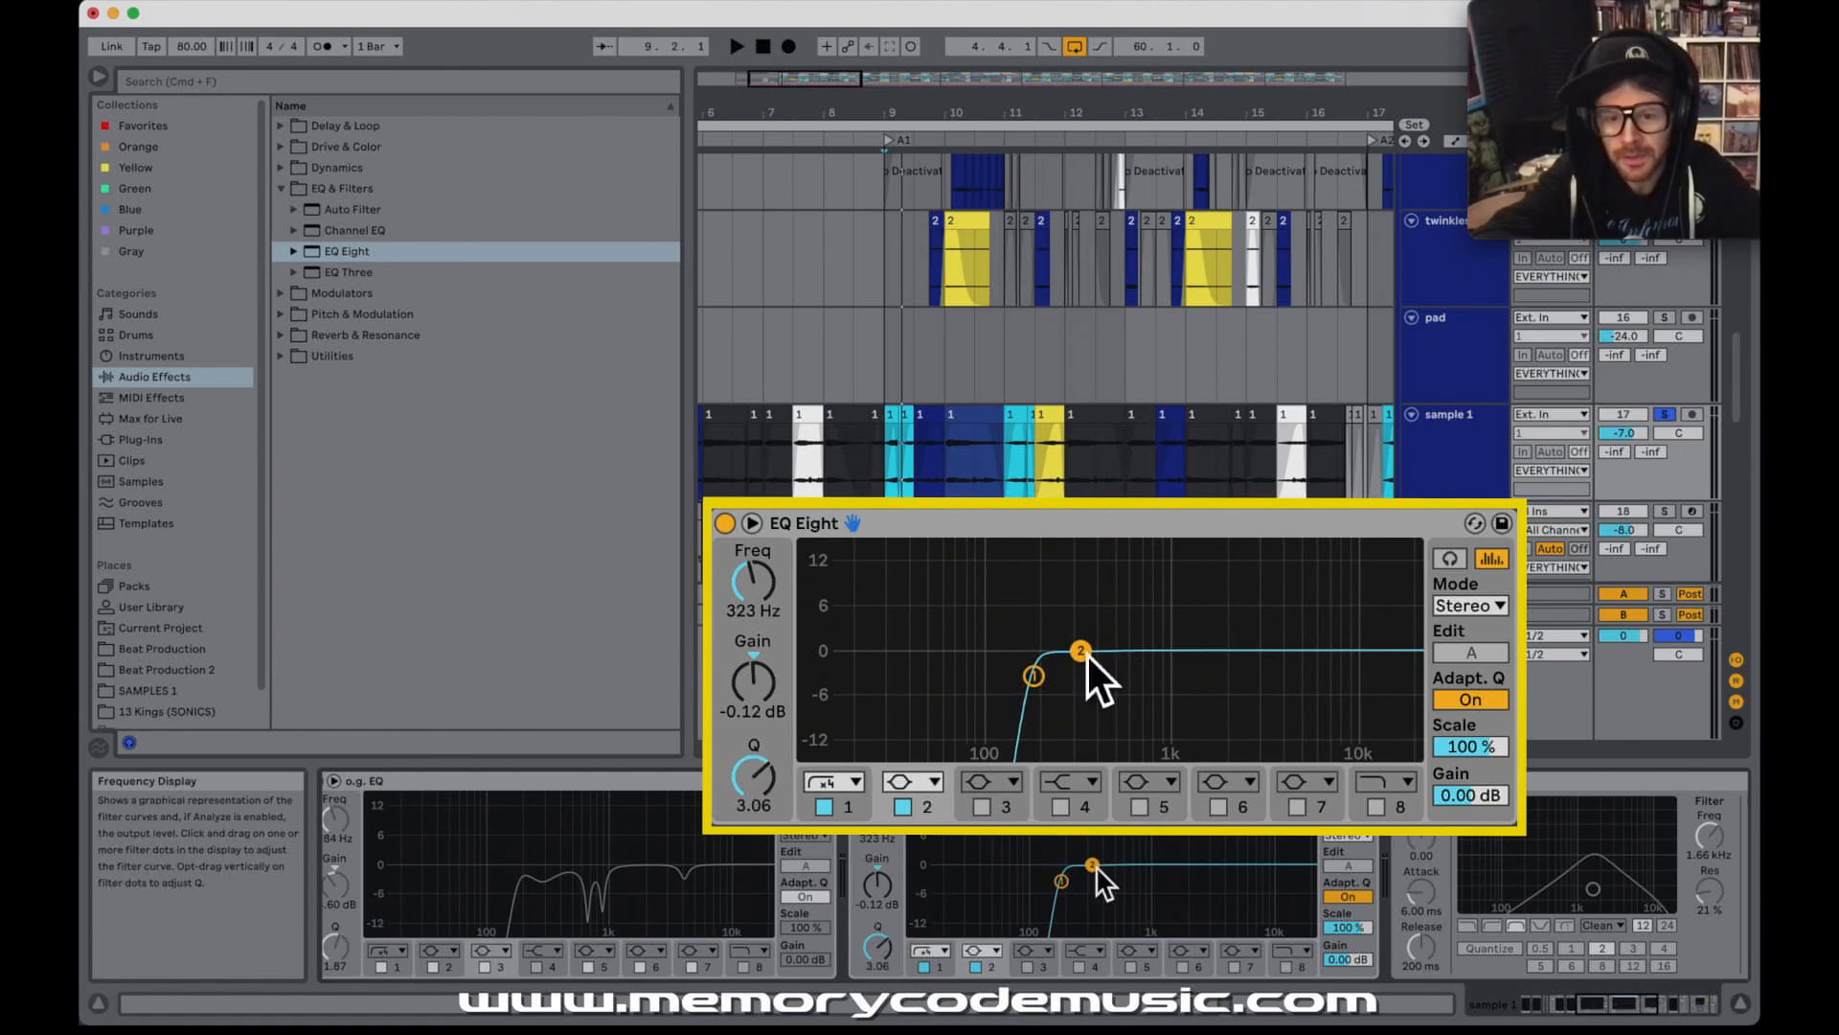
- Boost filter 2 to 15 dB and shift it to about 290 Hz, repeatedly auditioning the sample to locate the unwanted resonance
{"action": "left_click_drag", "start_coordinate": [1087, 654], "coordinate": [1072, 548]}
{"action": "key", "text": "space"}
{"action": "key", "text": "space"}
{"action": "key", "text": "space"}
{"action": "key", "text": "space"}
{"action": "key", "text": "space"}
{"action": "key", "text": "space"}
{"action": "key", "text": "space"}
{"action": "key", "text": "space"}
{"action": "key", "text": "space"}
{"action": "key", "text": "space"}
{"action": "key", "text": "space"}
{"action": "key", "text": "space"}
{"action": "key", "text": "space"}
{"action": "key", "text": "space"}
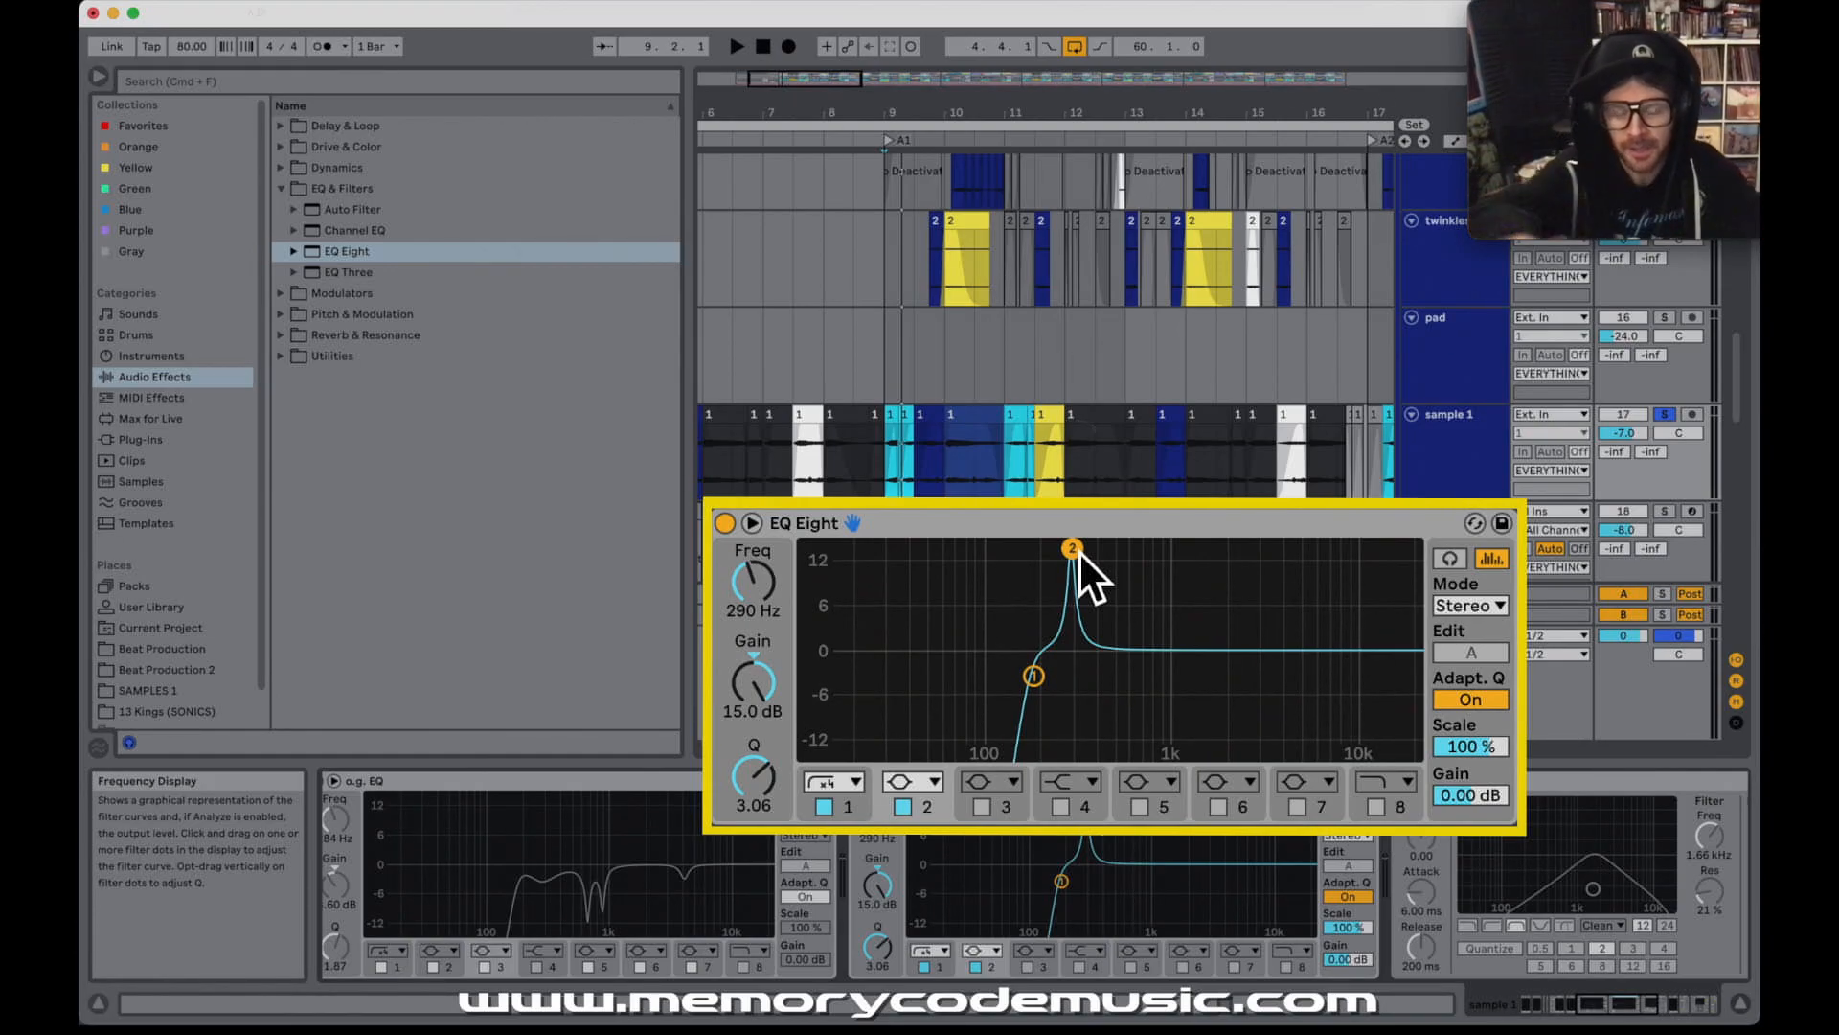
- Narrow filter 2 to a Q of about 3.76 and cut its gain to about -8.10 dB, checking the cut in playback
{"action": "mouse_move", "coordinate": [768, 776]}
{"action": "left_mouse_down"}
{"action": "mouse_move", "coordinate": [795, 701]}
{"action": "mouse_move", "coordinate": [795, 790]}
{"action": "left_mouse_up"}
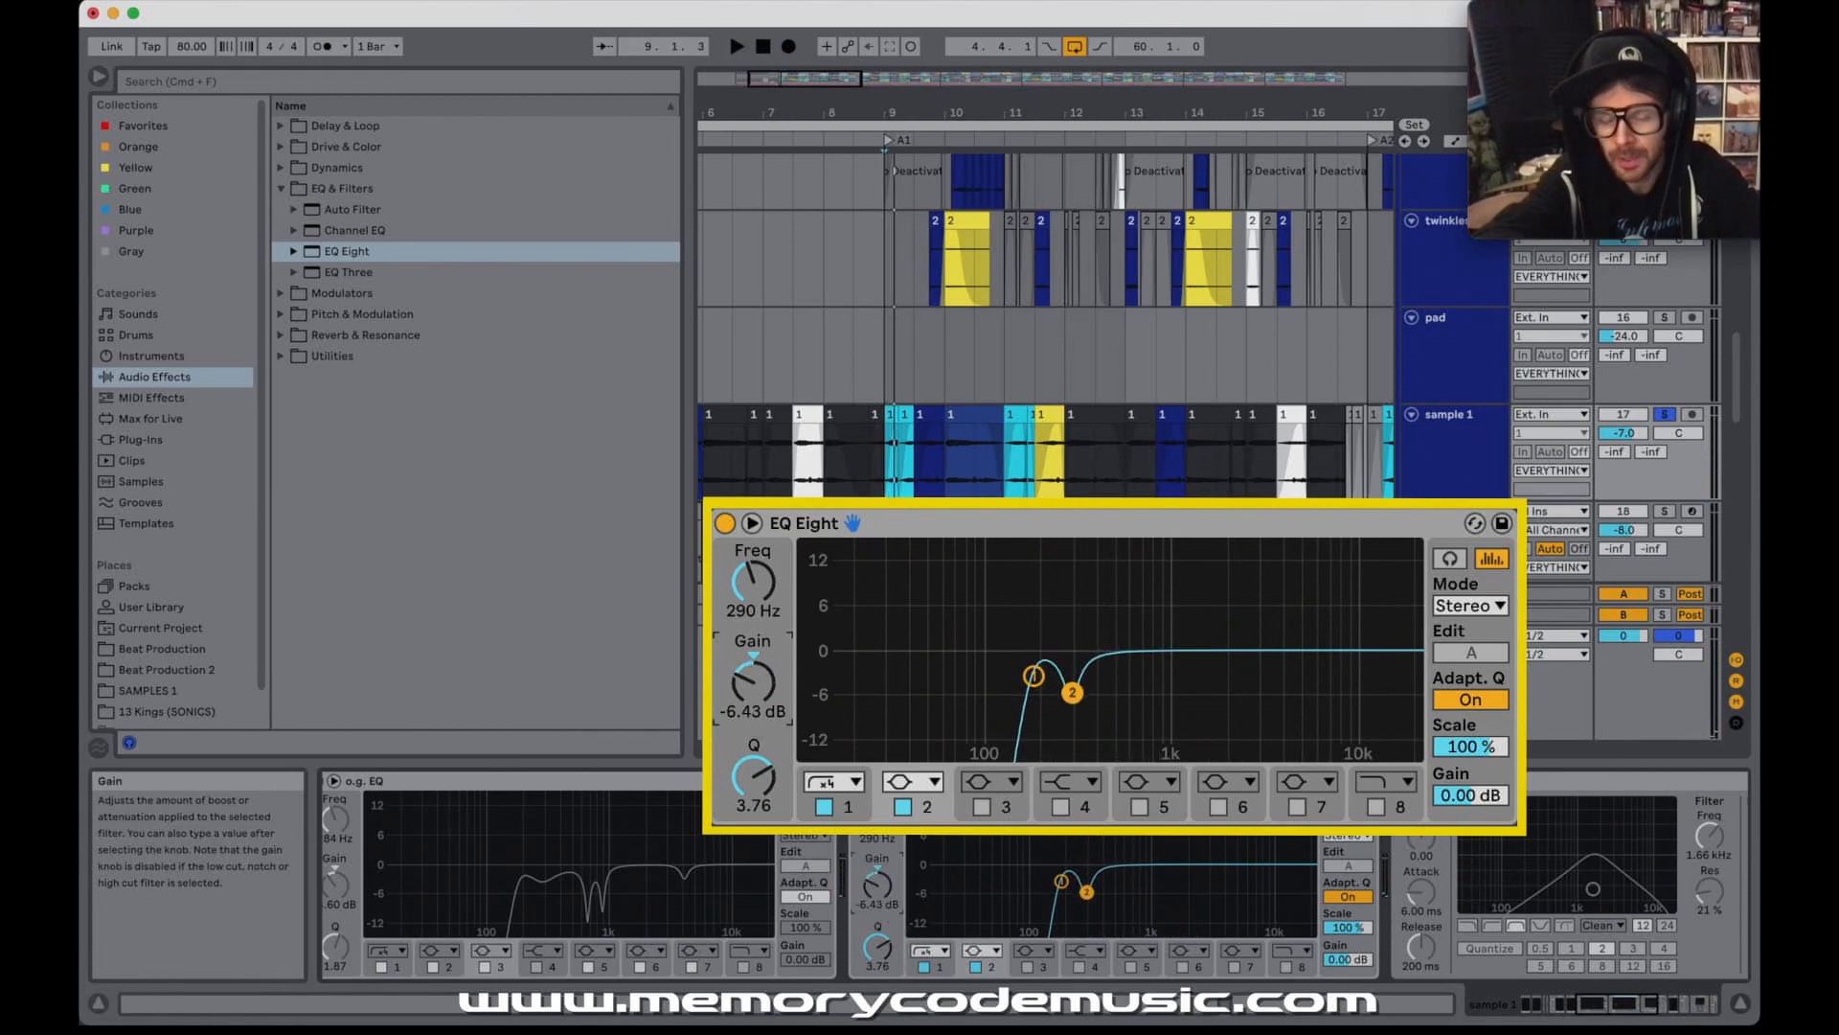
{"action": "key", "text": "space"}
{"action": "left_click_drag", "start_coordinate": [877, 885], "coordinate": [876, 890]}
{"action": "key", "text": "space"}
{"action": "key", "text": "space"}
{"action": "key", "text": "space"}
{"action": "key", "text": "space"}
{"action": "key", "text": "space"}
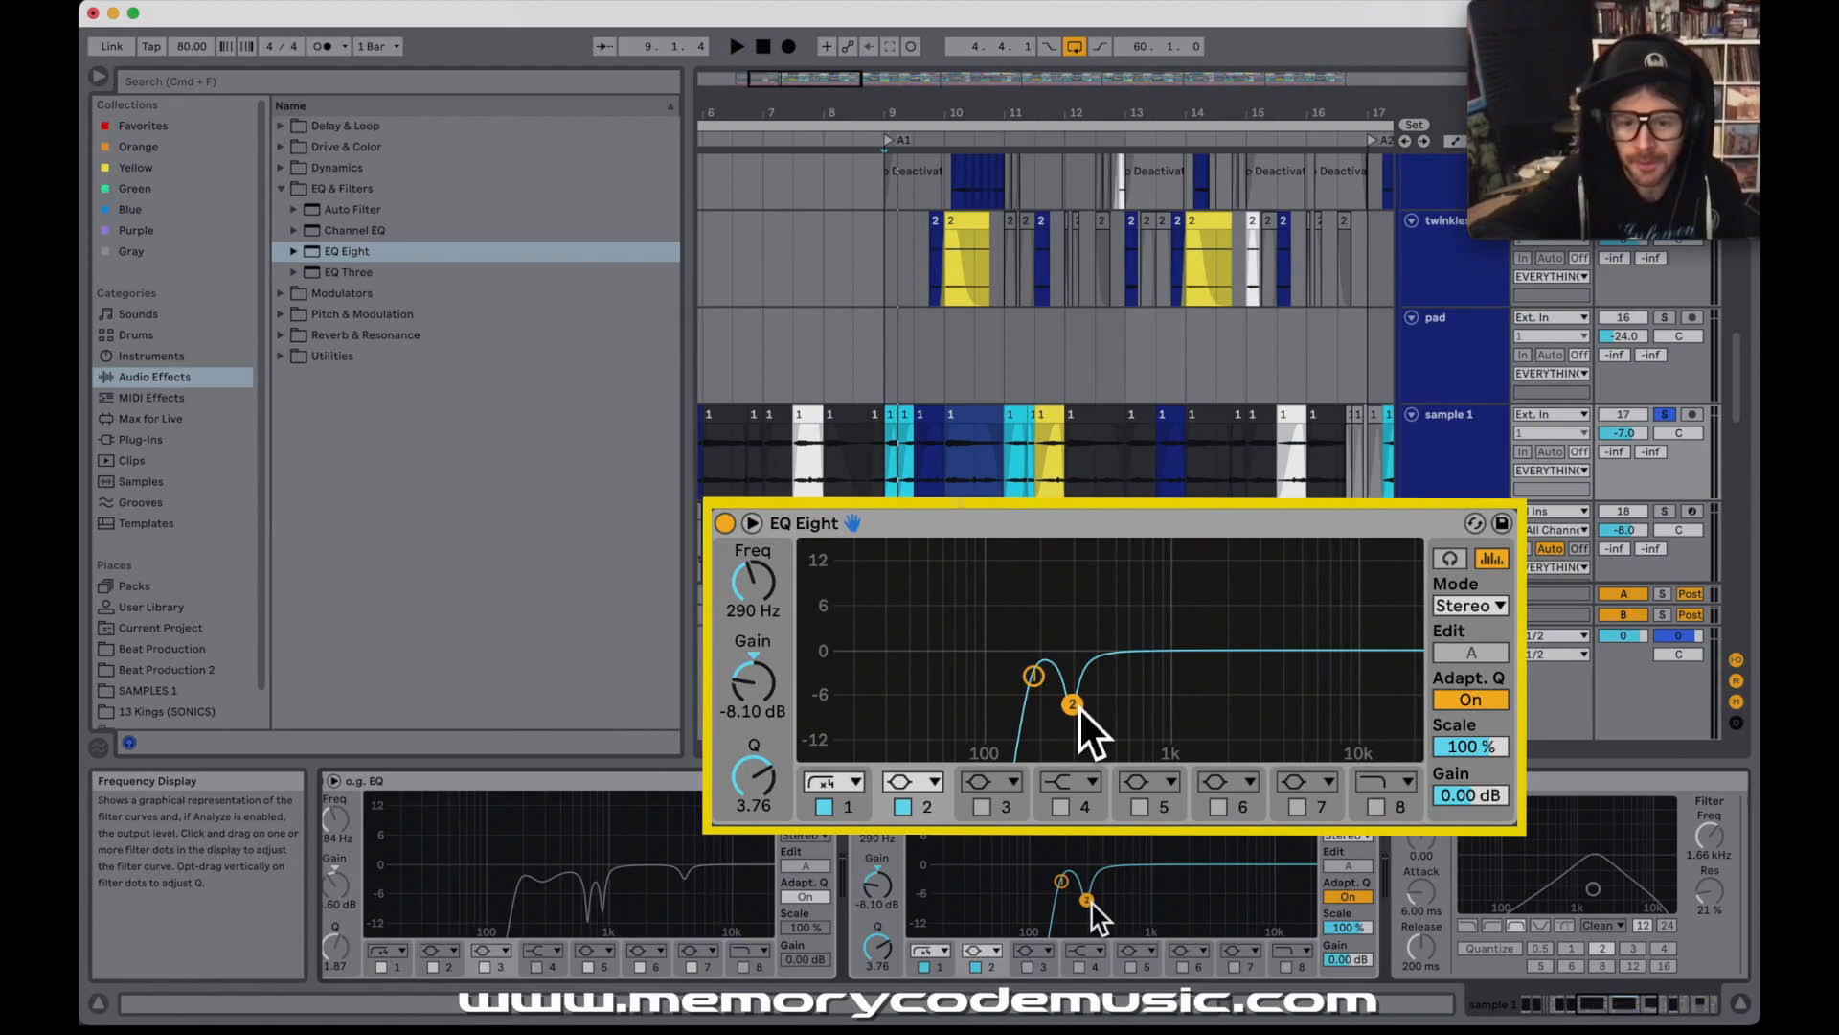
- Audition the sample 1 track with the new cut, replaying from the clip that starts at 9.3.1
{"action": "key", "text": "space"}
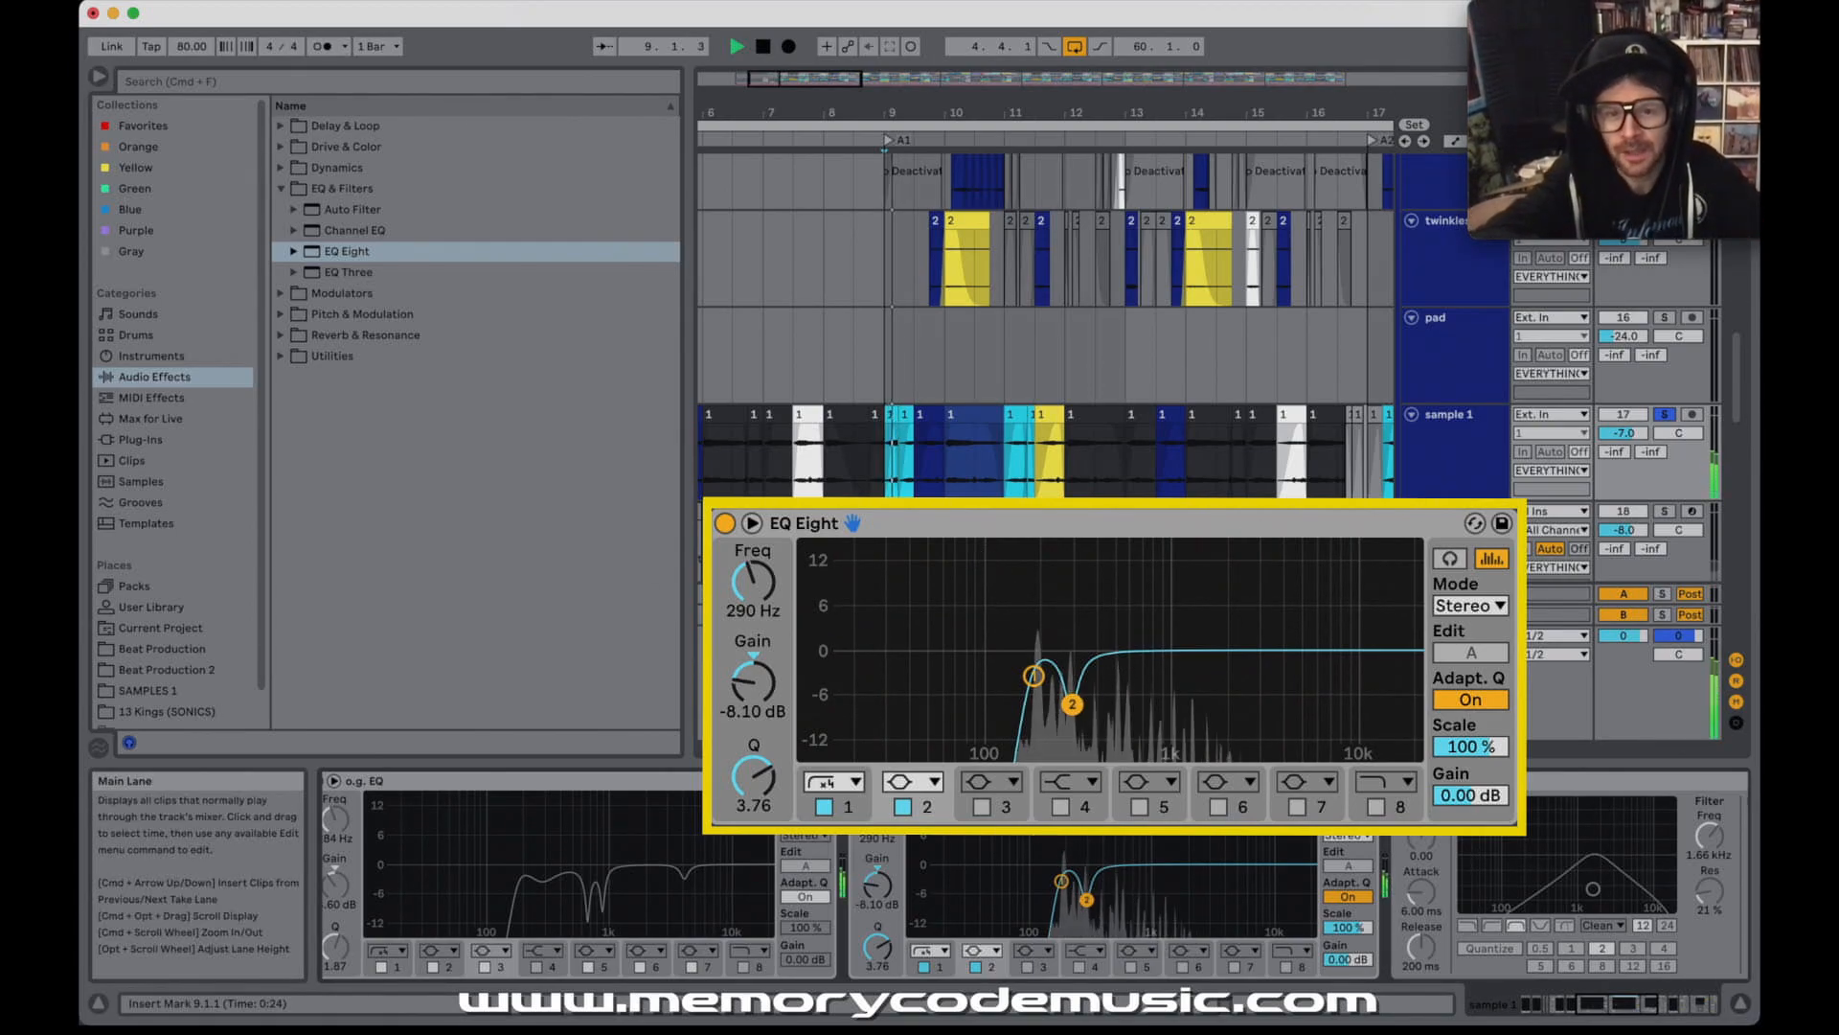
{"action": "left_click", "coordinate": [962, 418]}
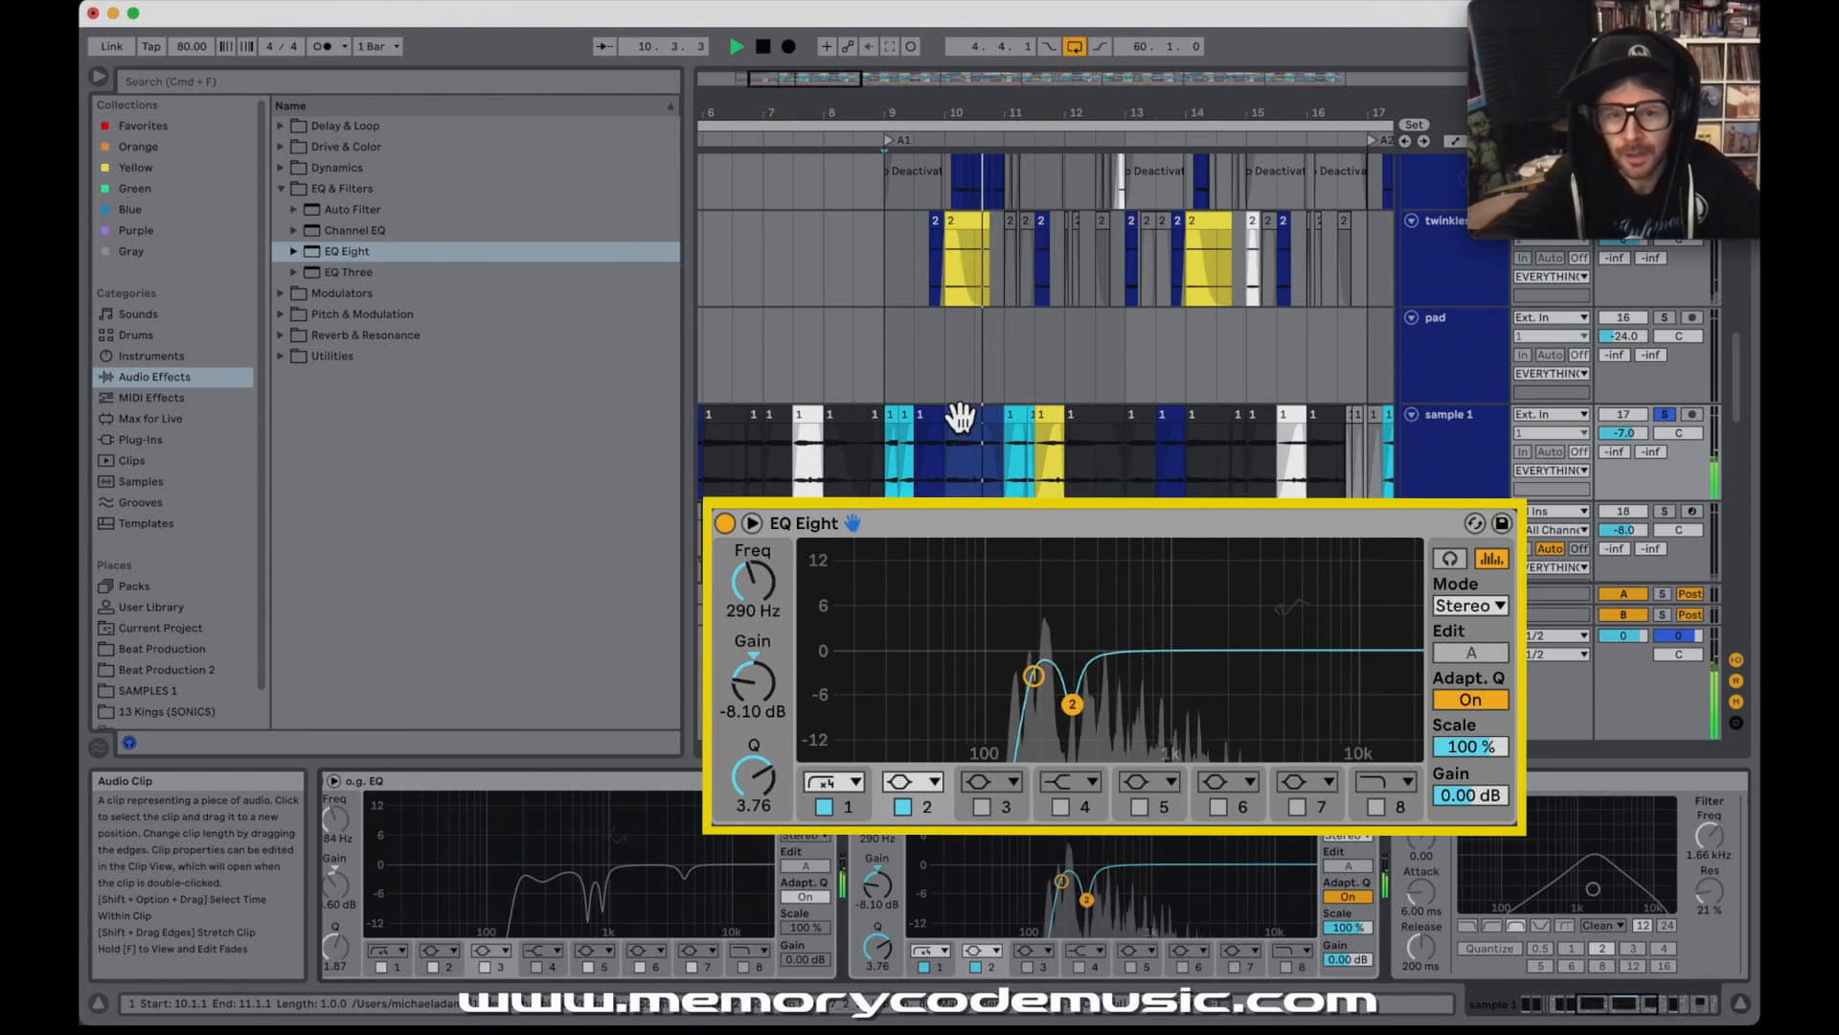
{"action": "left_click", "coordinate": [934, 416]}
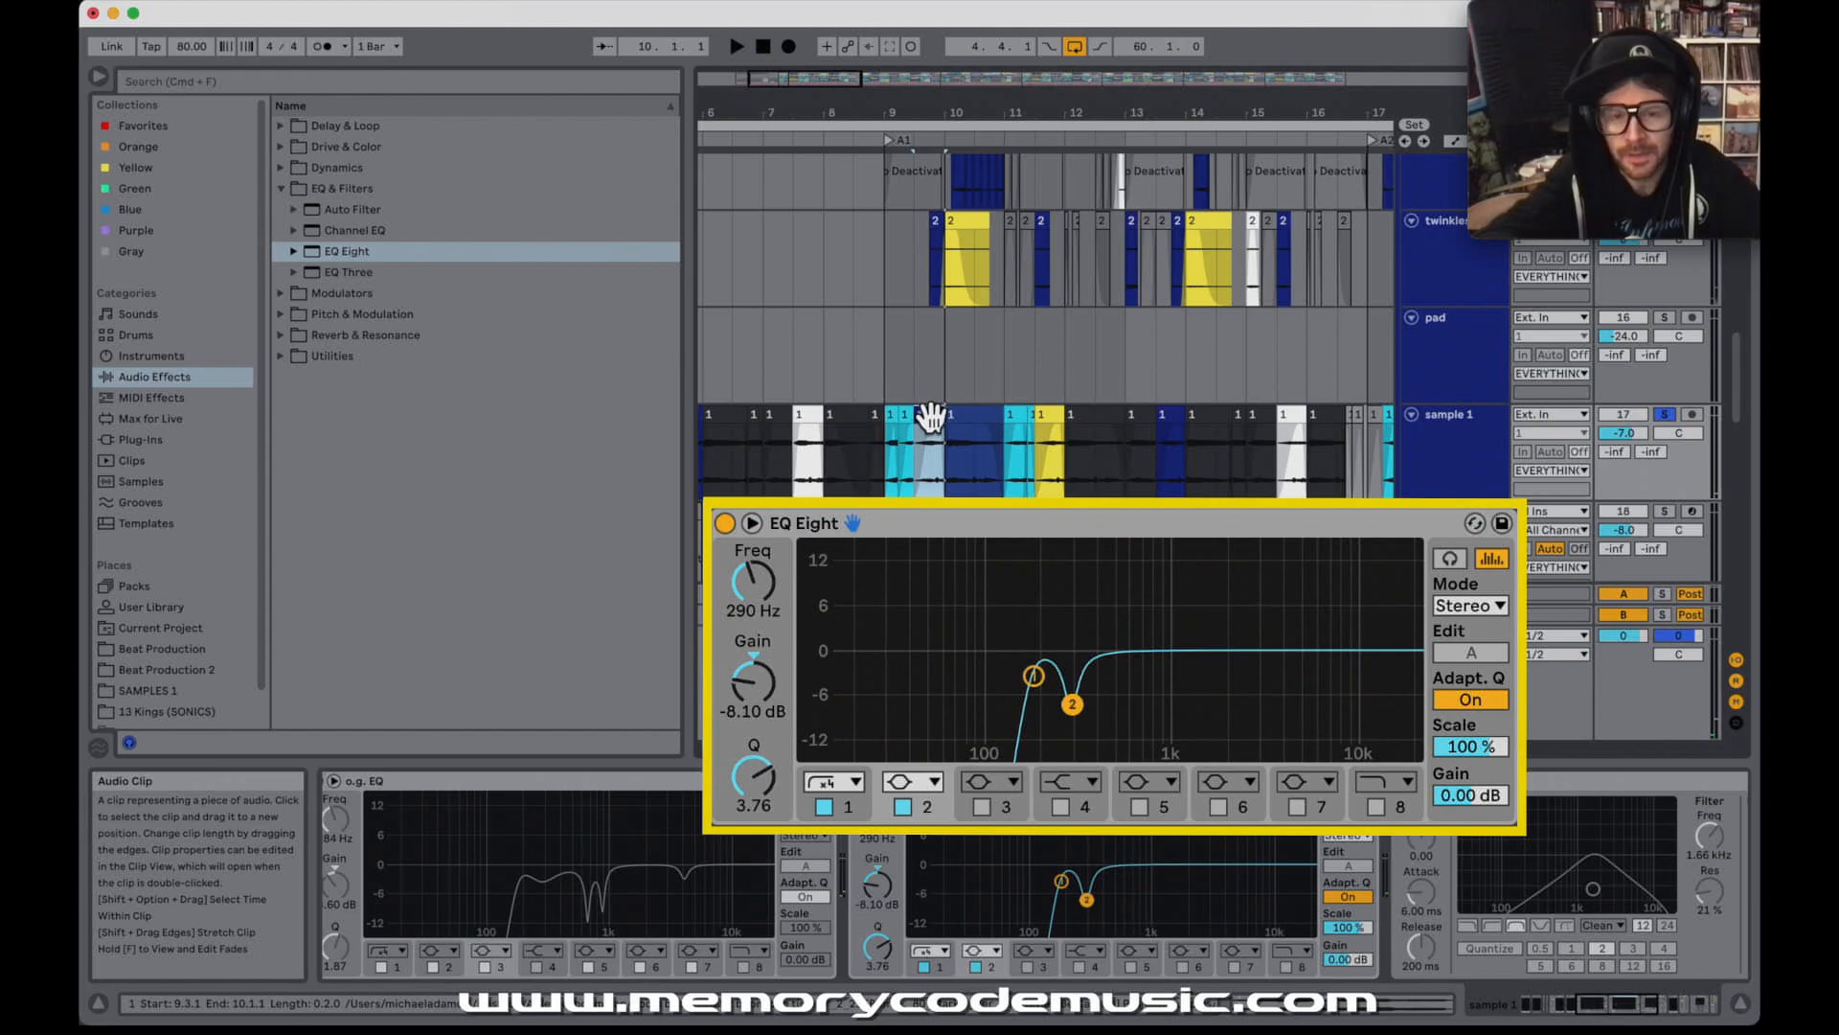
{"action": "key", "text": "space"}
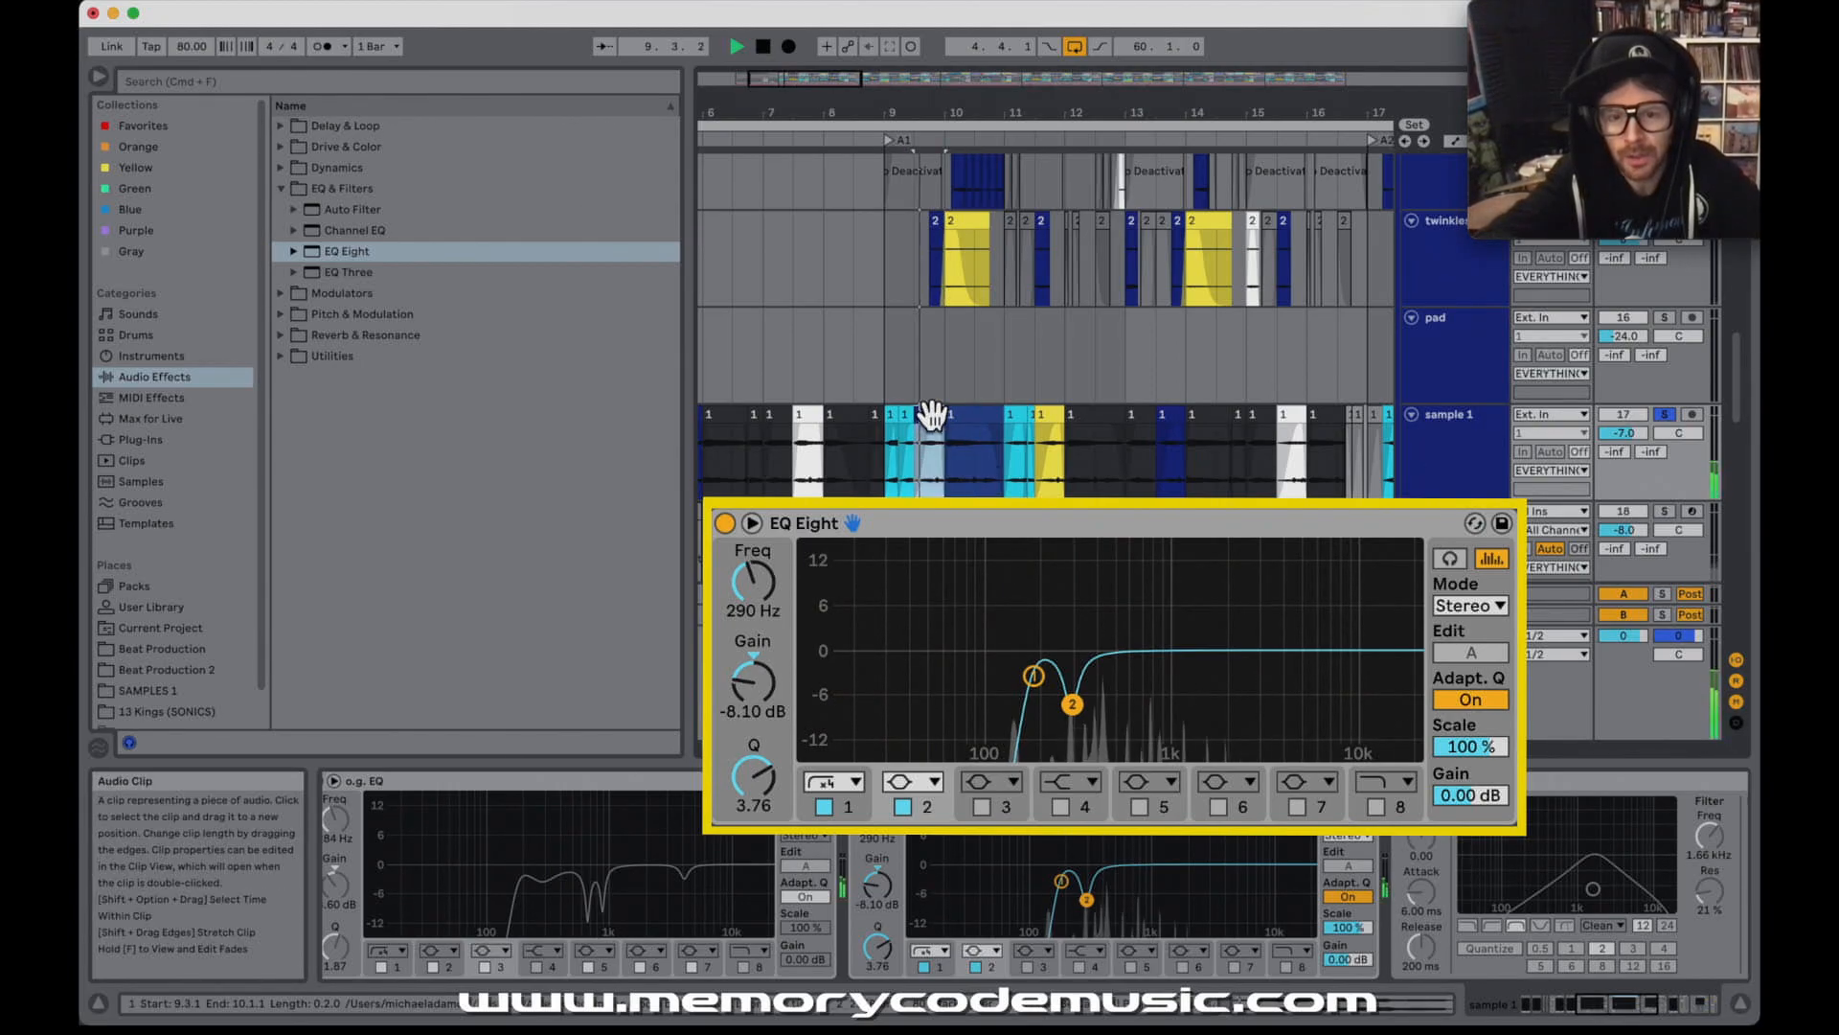
{"action": "key", "text": "space"}
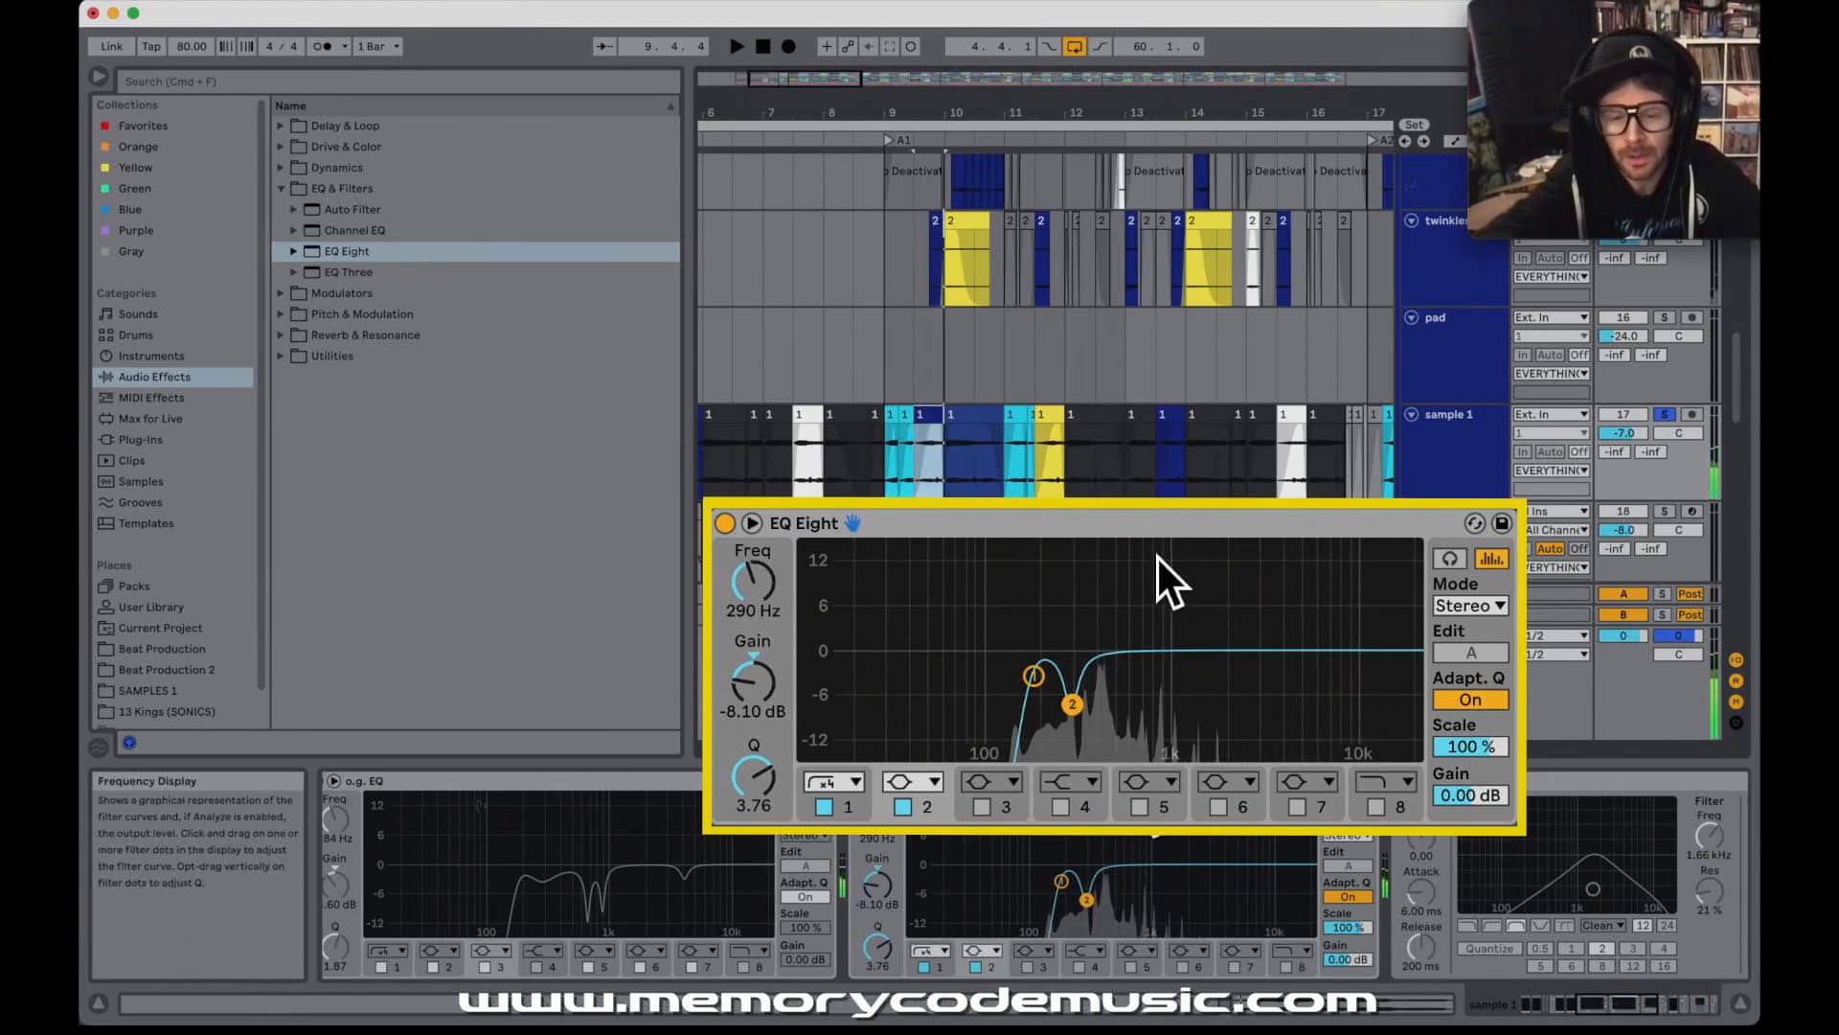
- Enable bell filter 3 in EQ Eight and move it to about 2.06 kHz while auditioning the selected clip
{"action": "key", "text": "space"}
{"action": "left_click", "coordinate": [981, 807]}
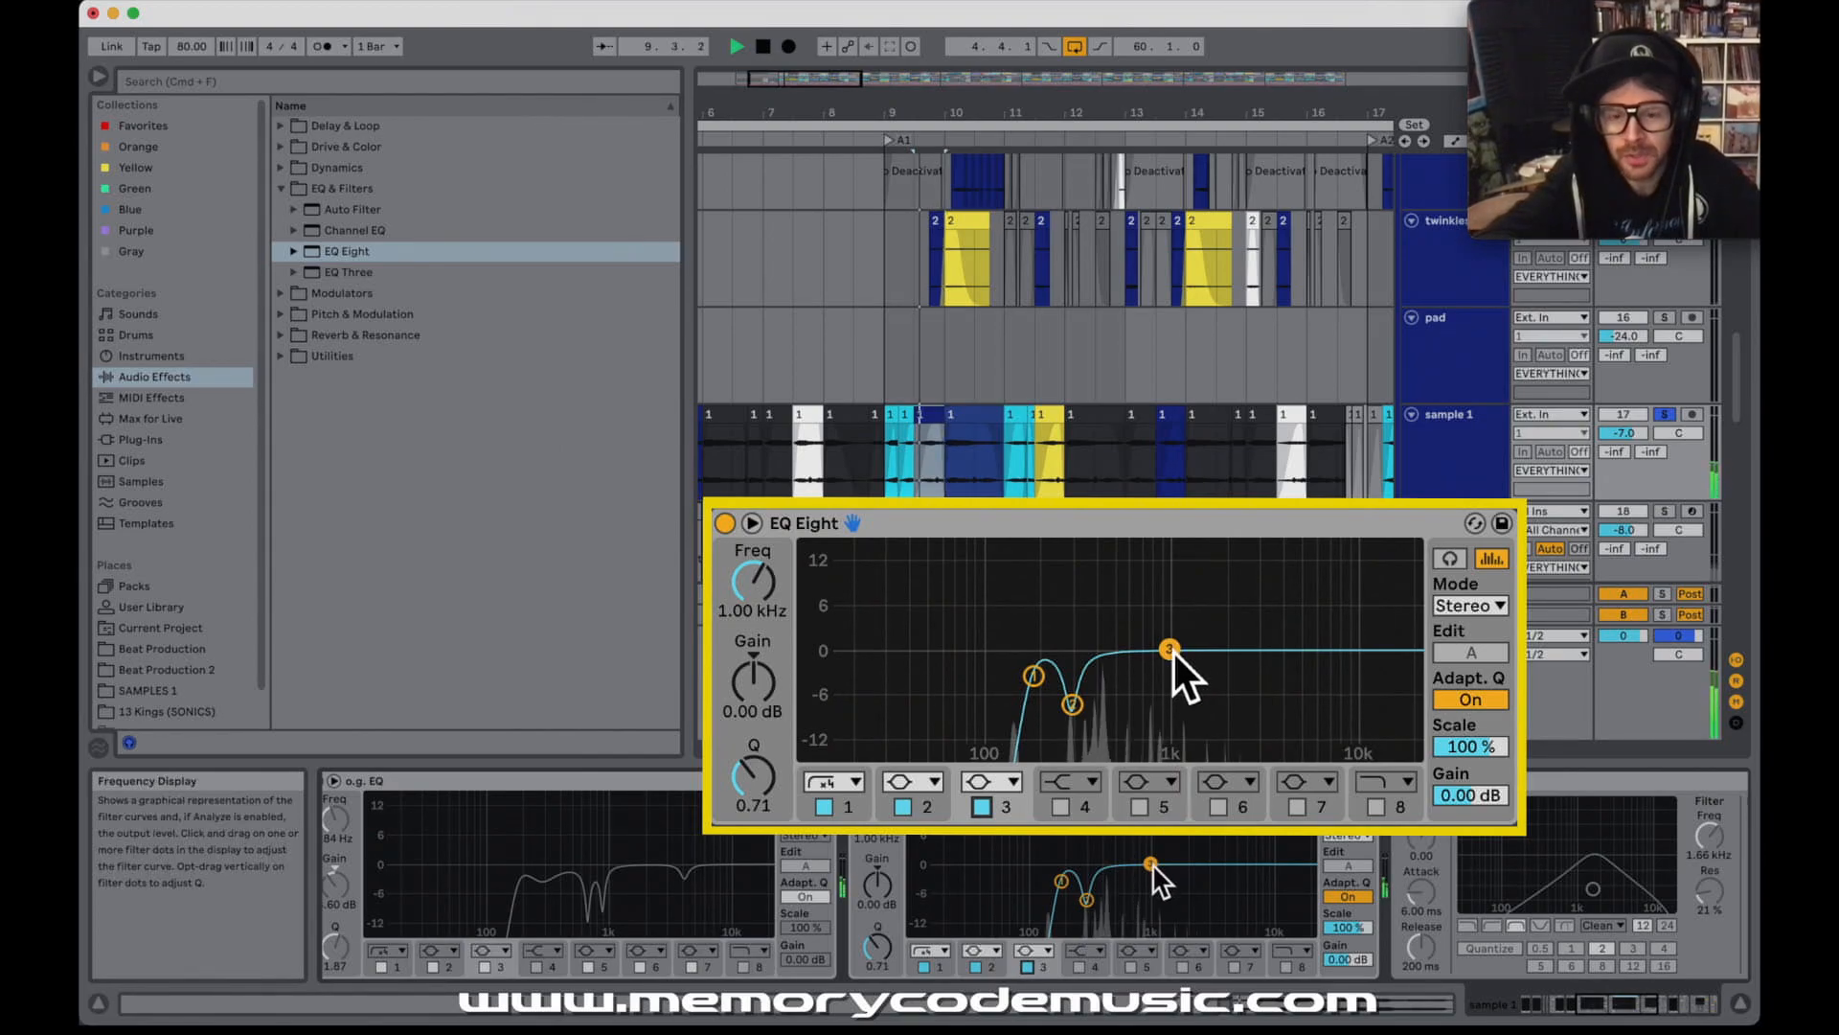
{"action": "key", "text": "space"}
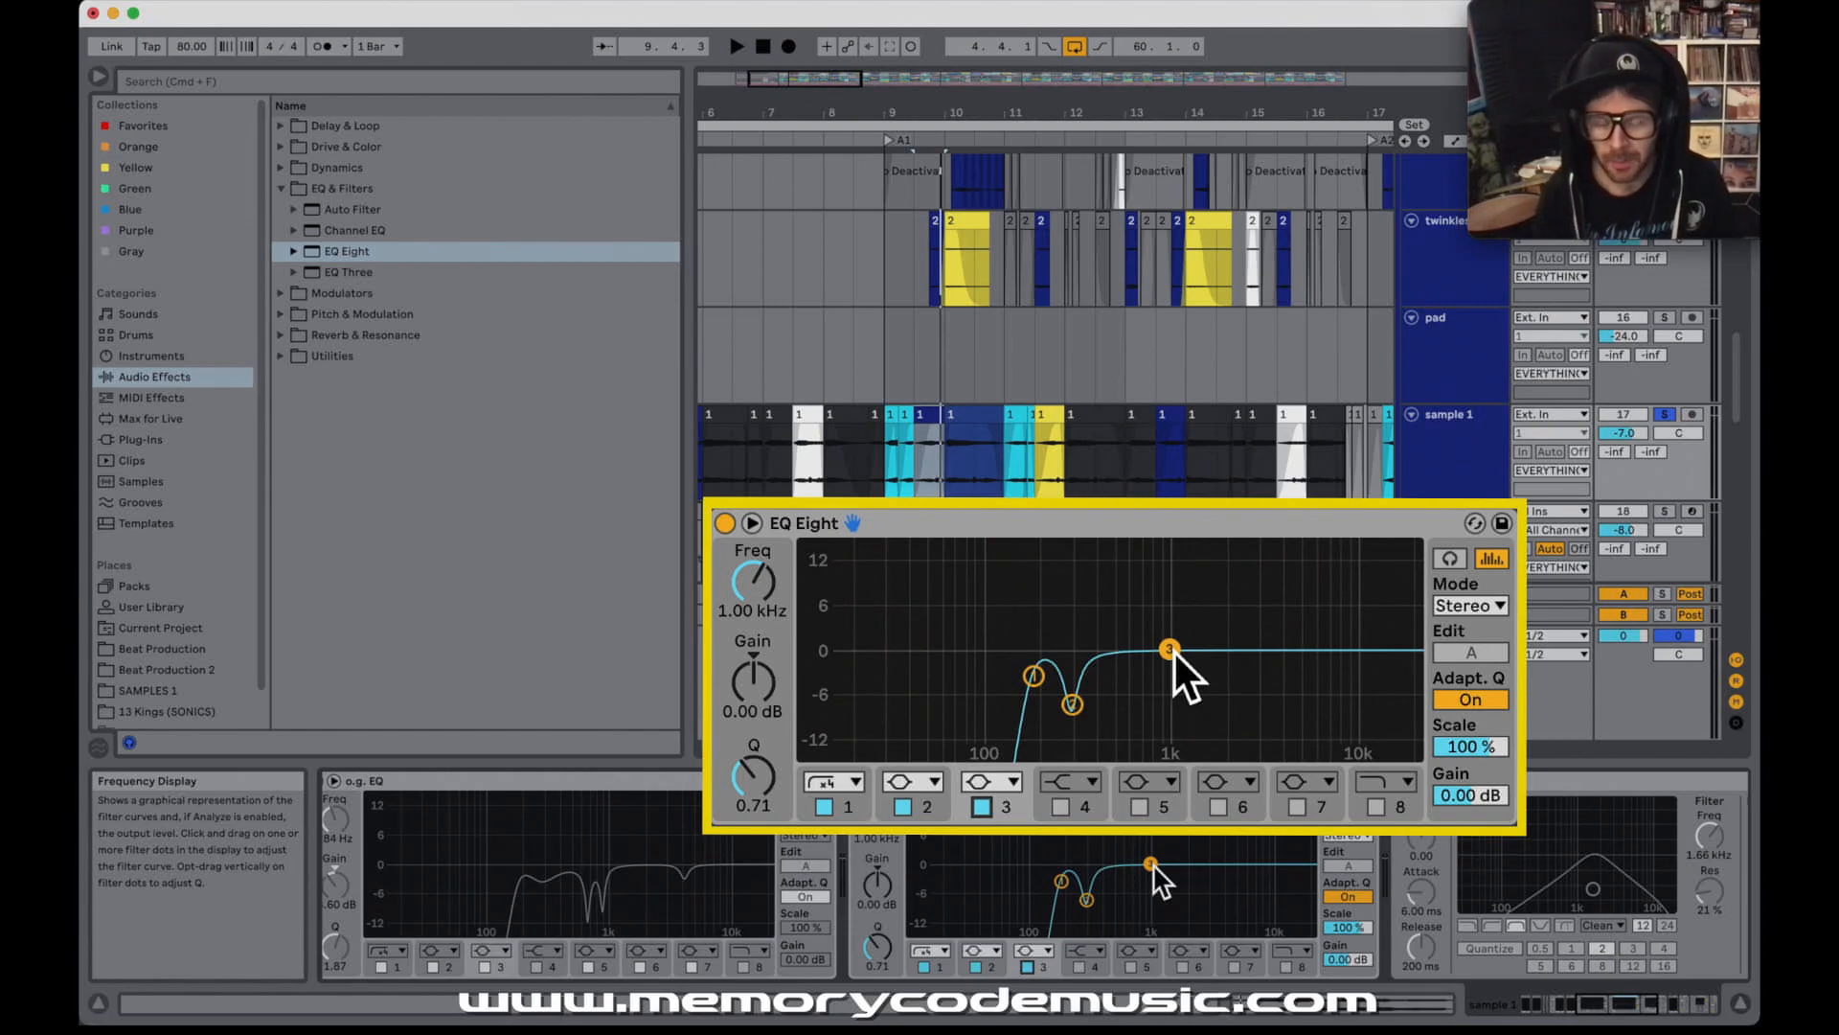
{"action": "key", "text": "space"}
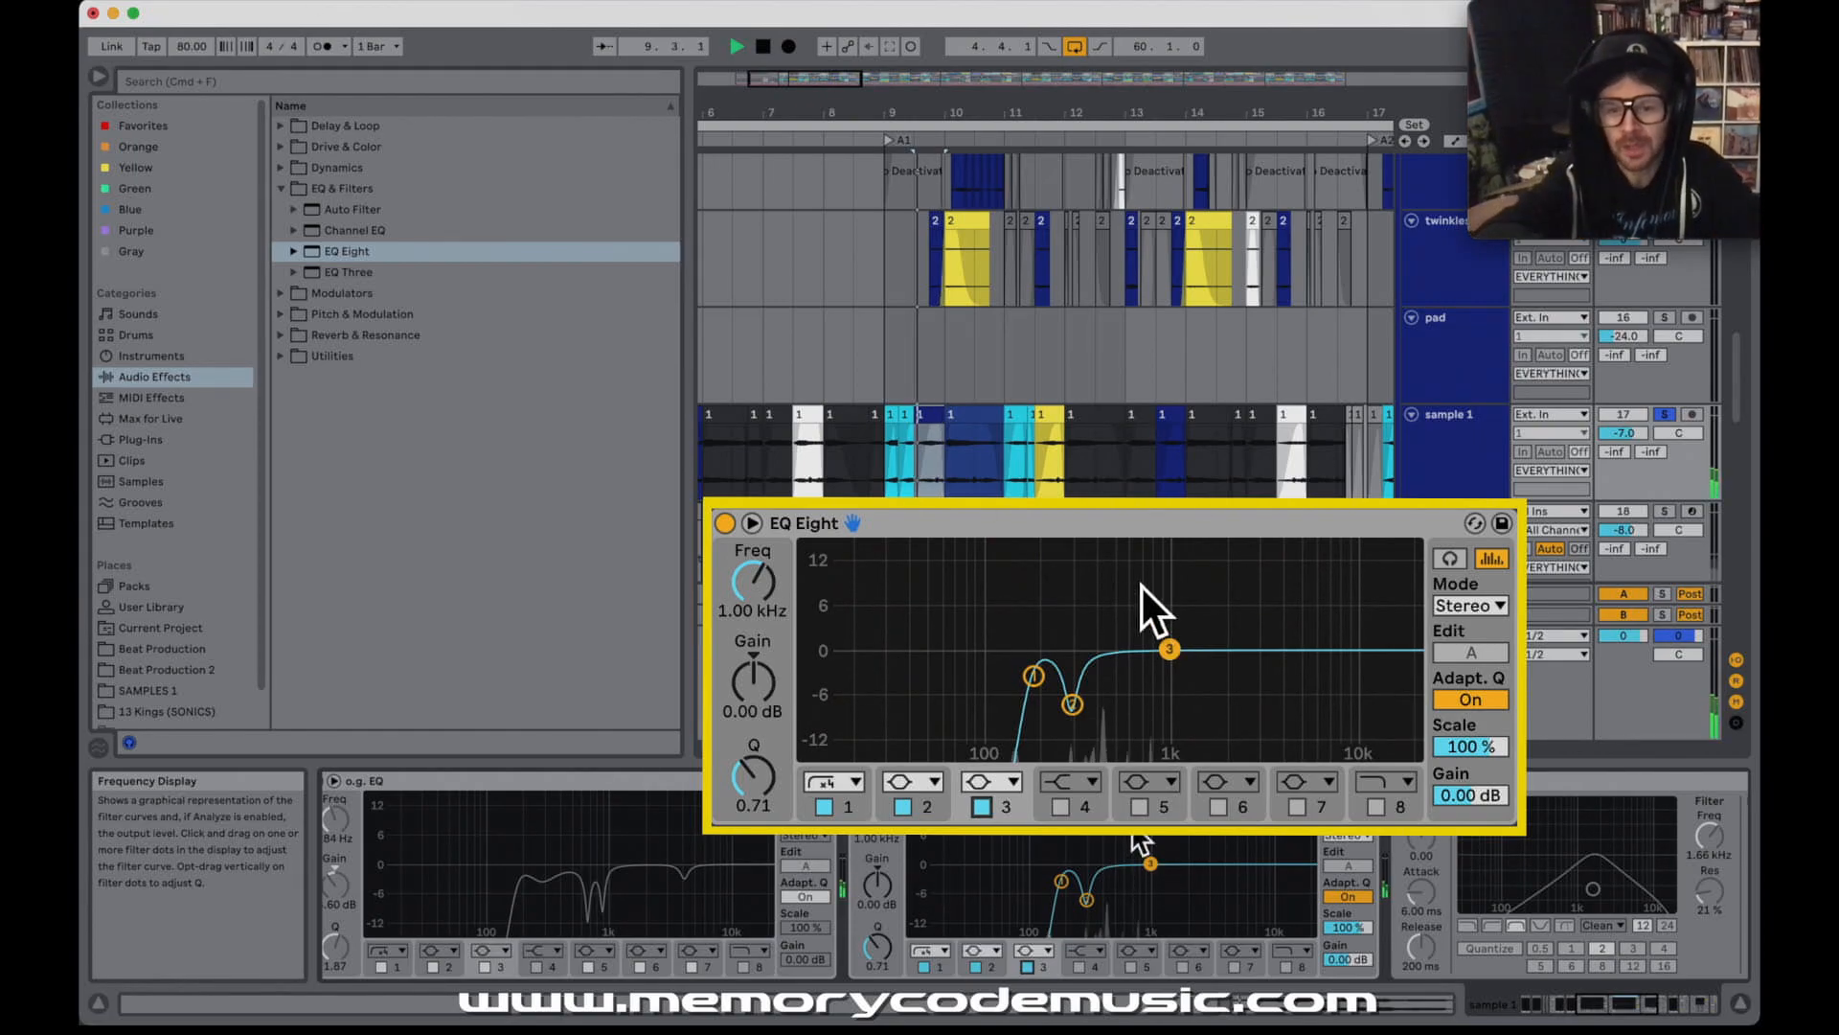
{"action": "key", "text": "space"}
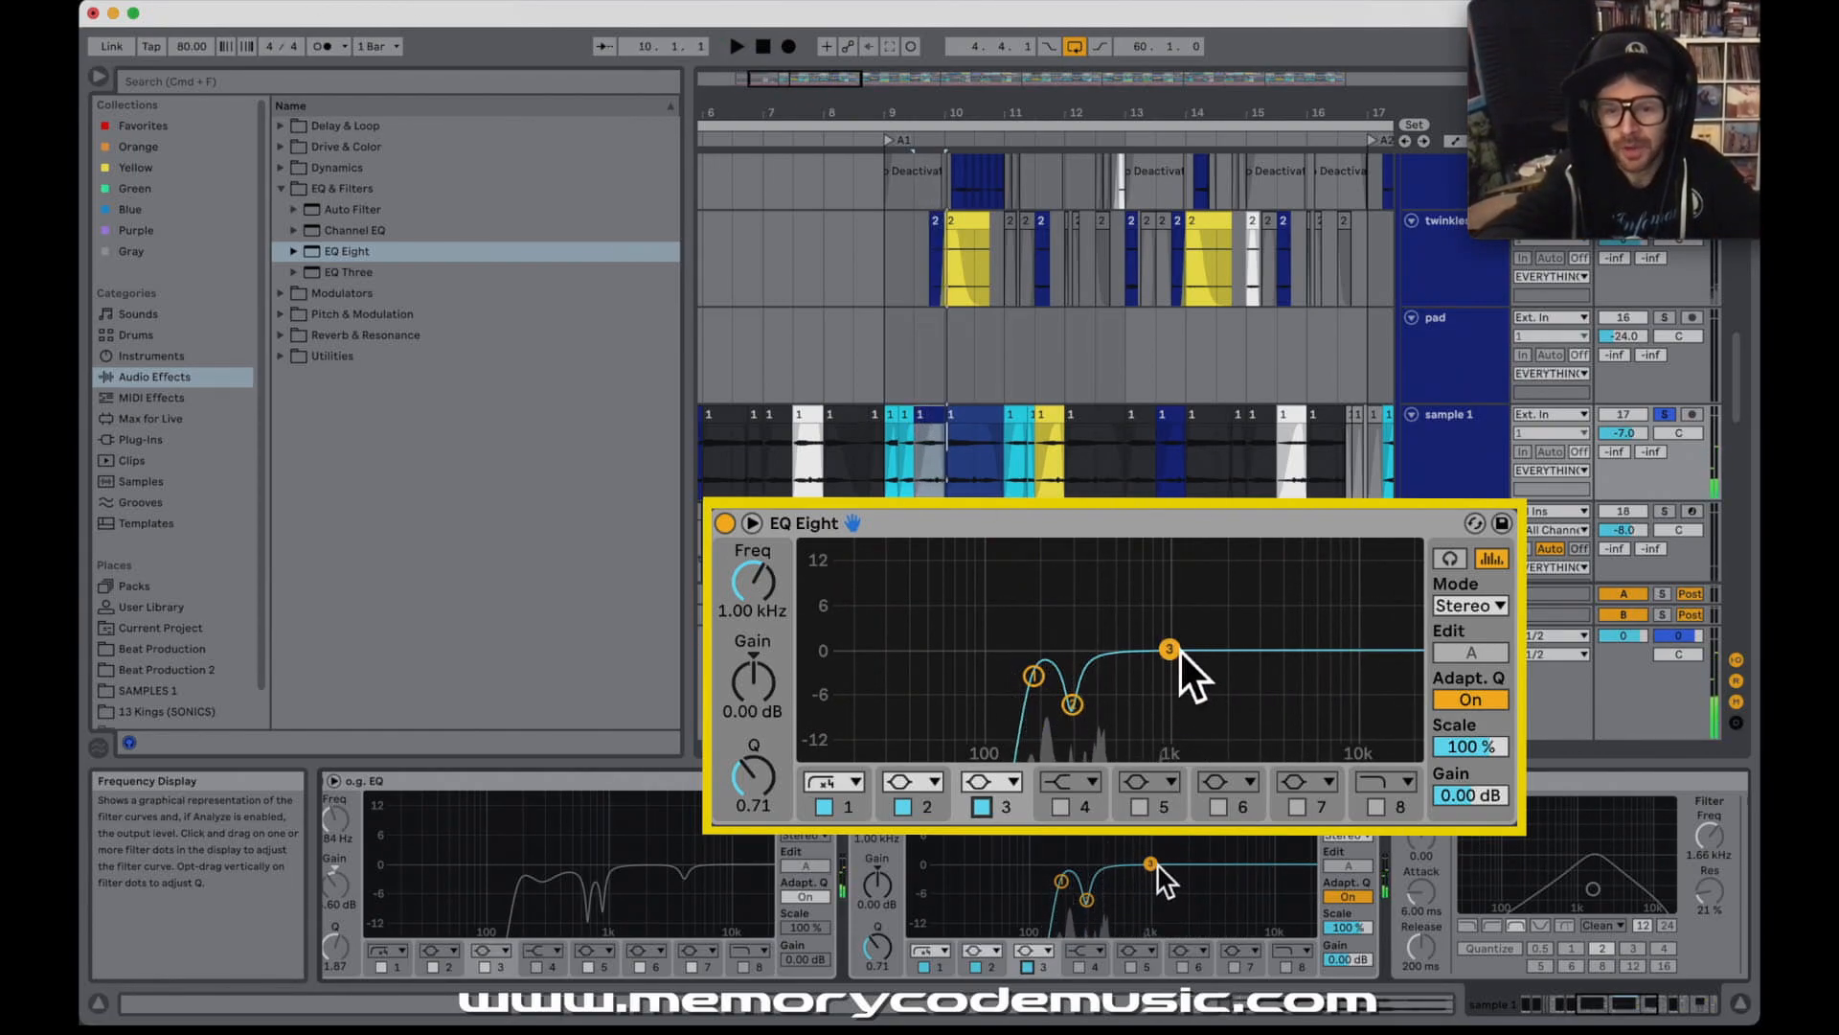
{"action": "left_click_drag", "start_coordinate": [1170, 648], "coordinate": [1189, 652]}
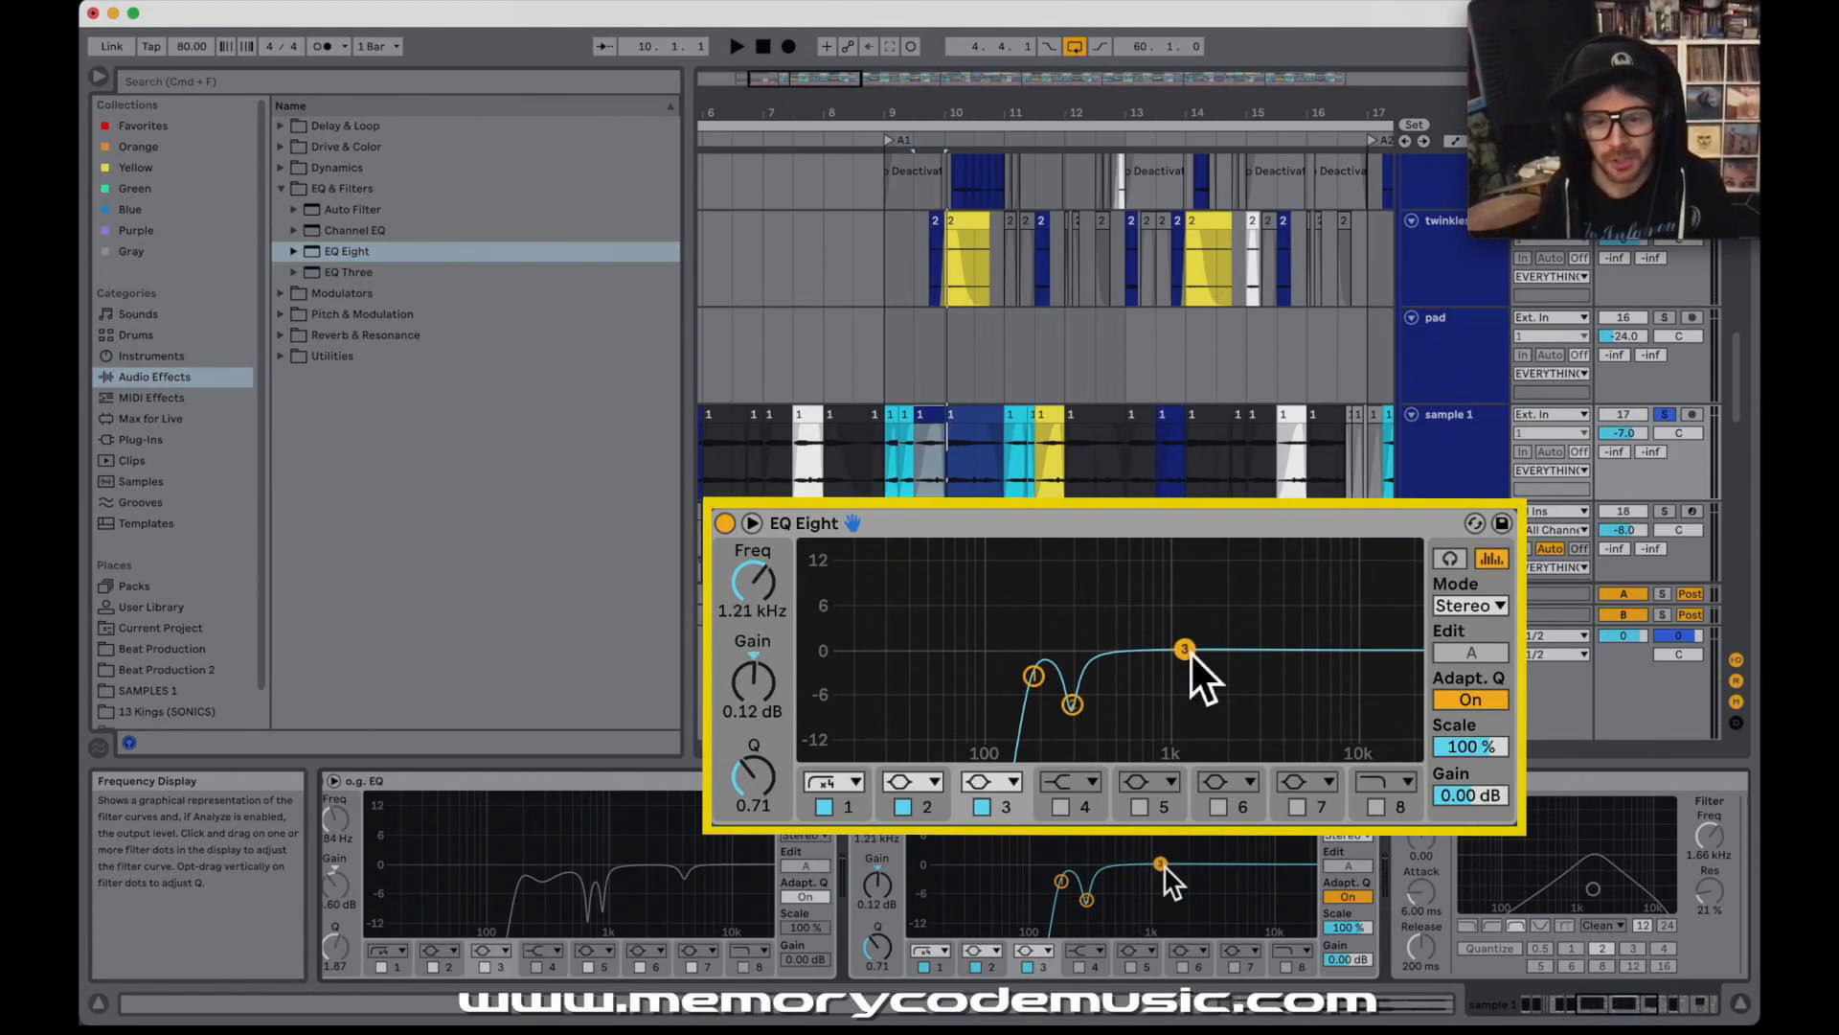
{"action": "key", "text": "space"}
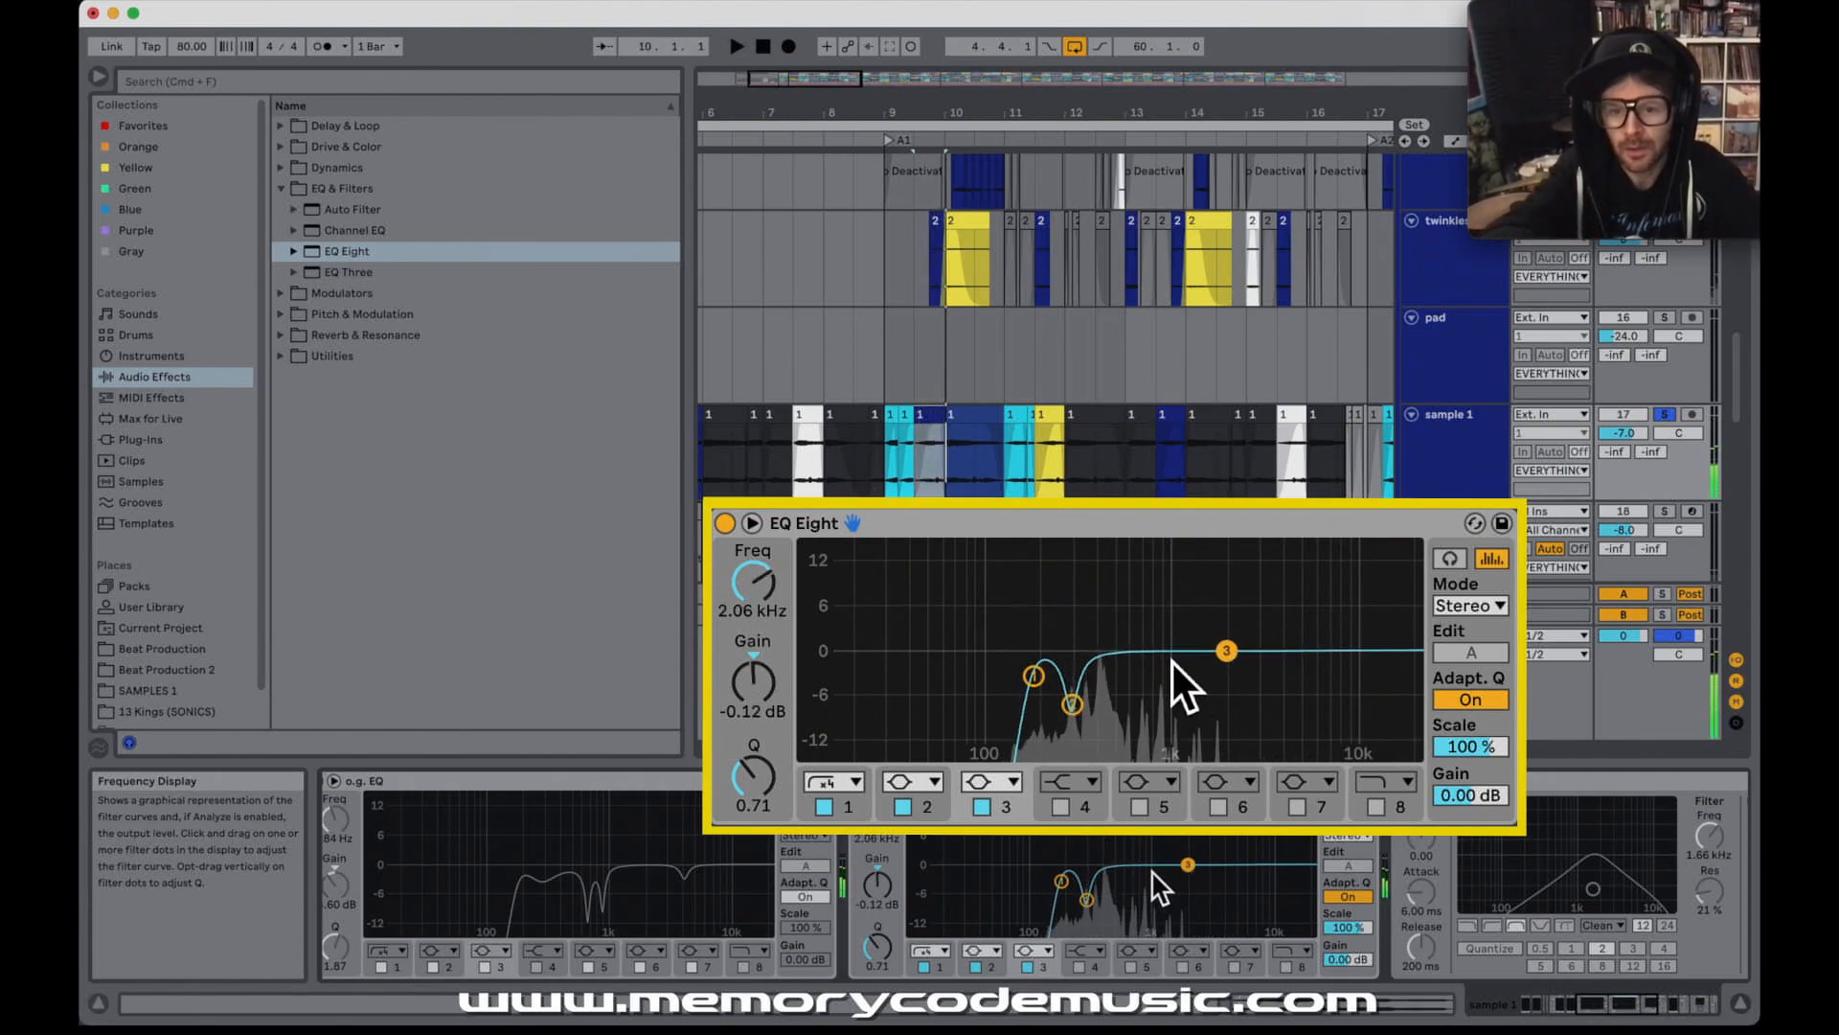
- Move filter 3 to about 880 Hz, narrow its Q to about 3.61 and boost it to 15 dB while auditioning the clip
{"action": "left_click_drag", "start_coordinate": [1194, 867], "coordinate": [1151, 853]}
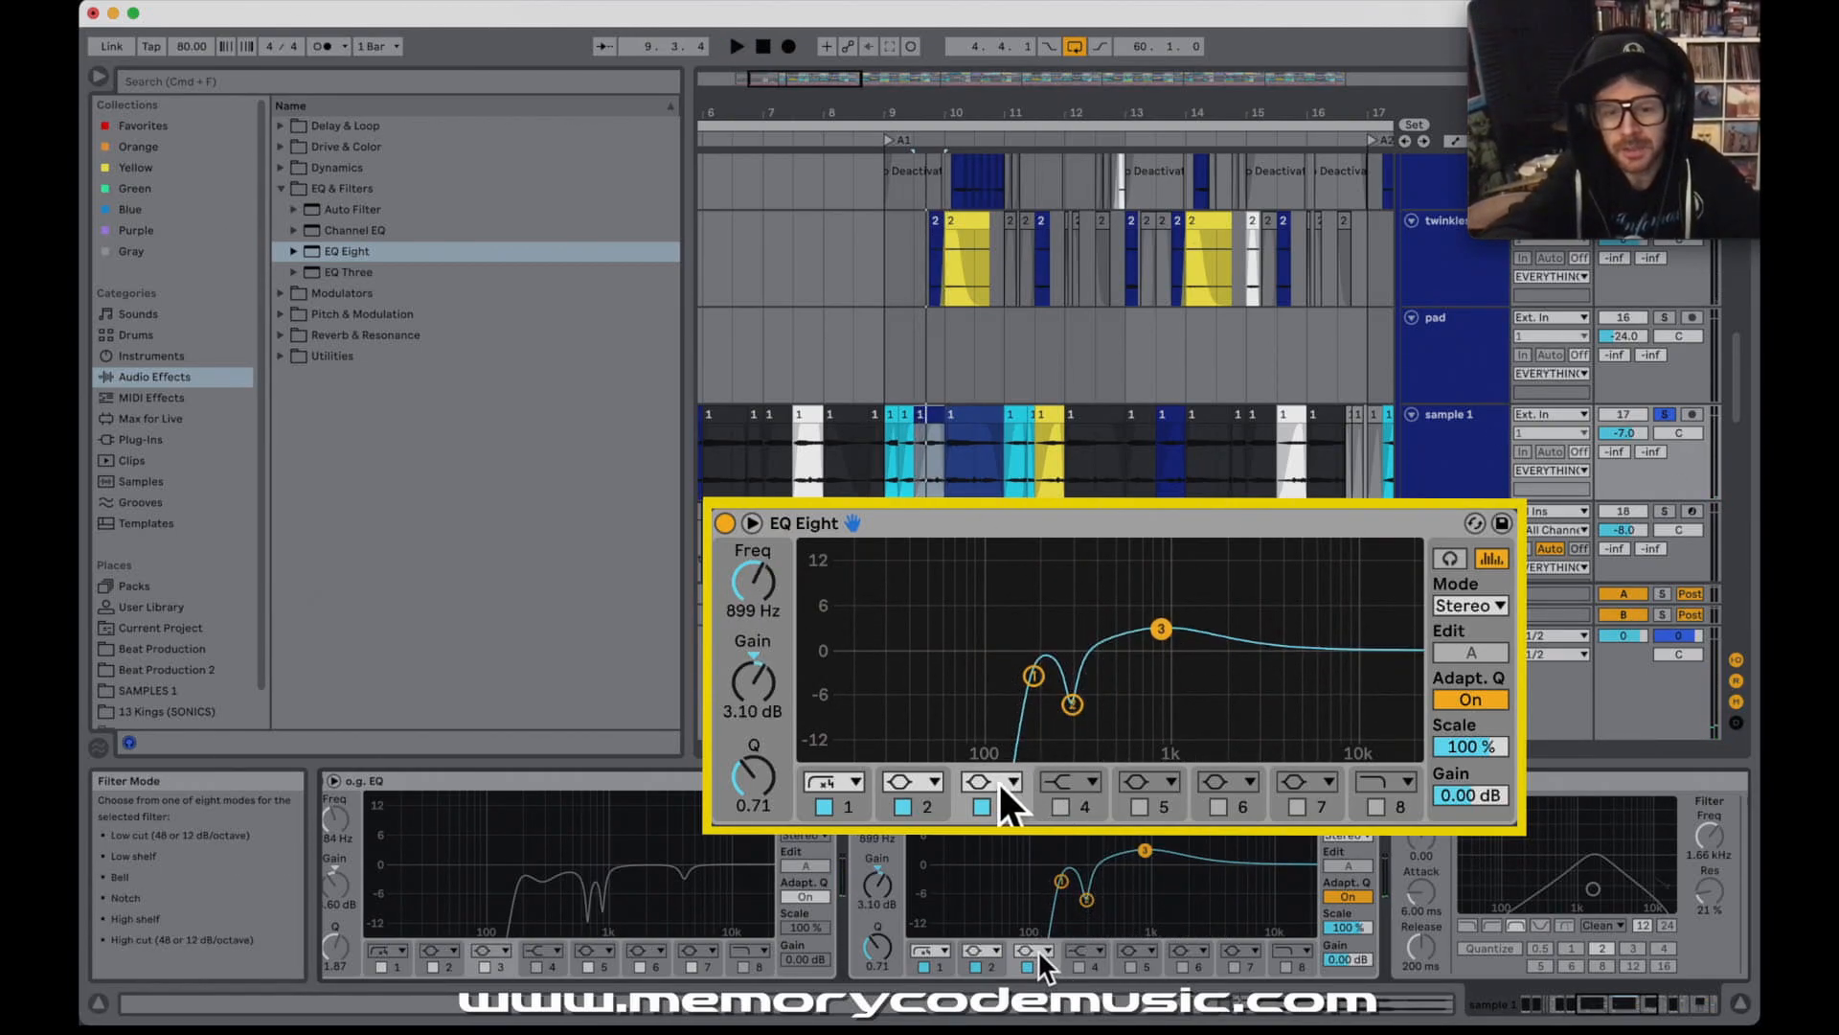
{"action": "left_click_drag", "start_coordinate": [755, 772], "coordinate": [755, 737]}
{"action": "key", "text": "space"}
{"action": "left_click_drag", "start_coordinate": [1159, 629], "coordinate": [1159, 548]}
{"action": "key", "text": "space"}
{"action": "key", "text": "space"}
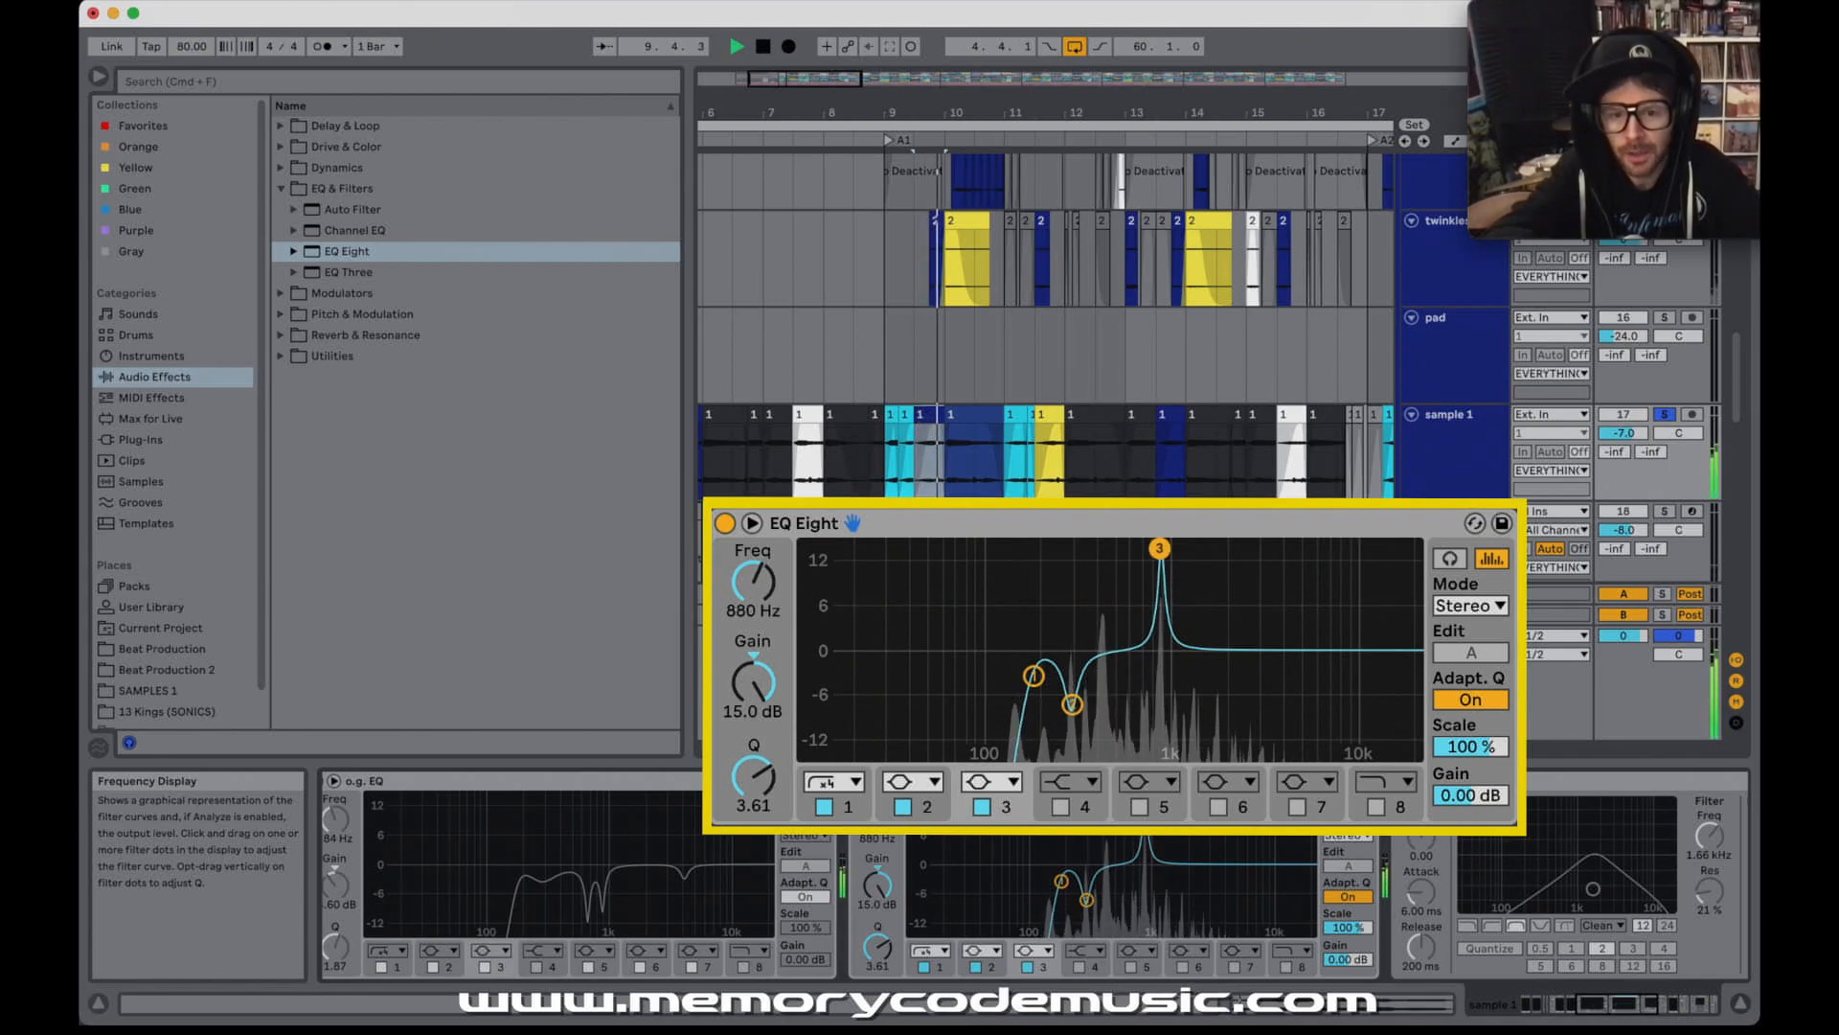
{"action": "key", "text": "space"}
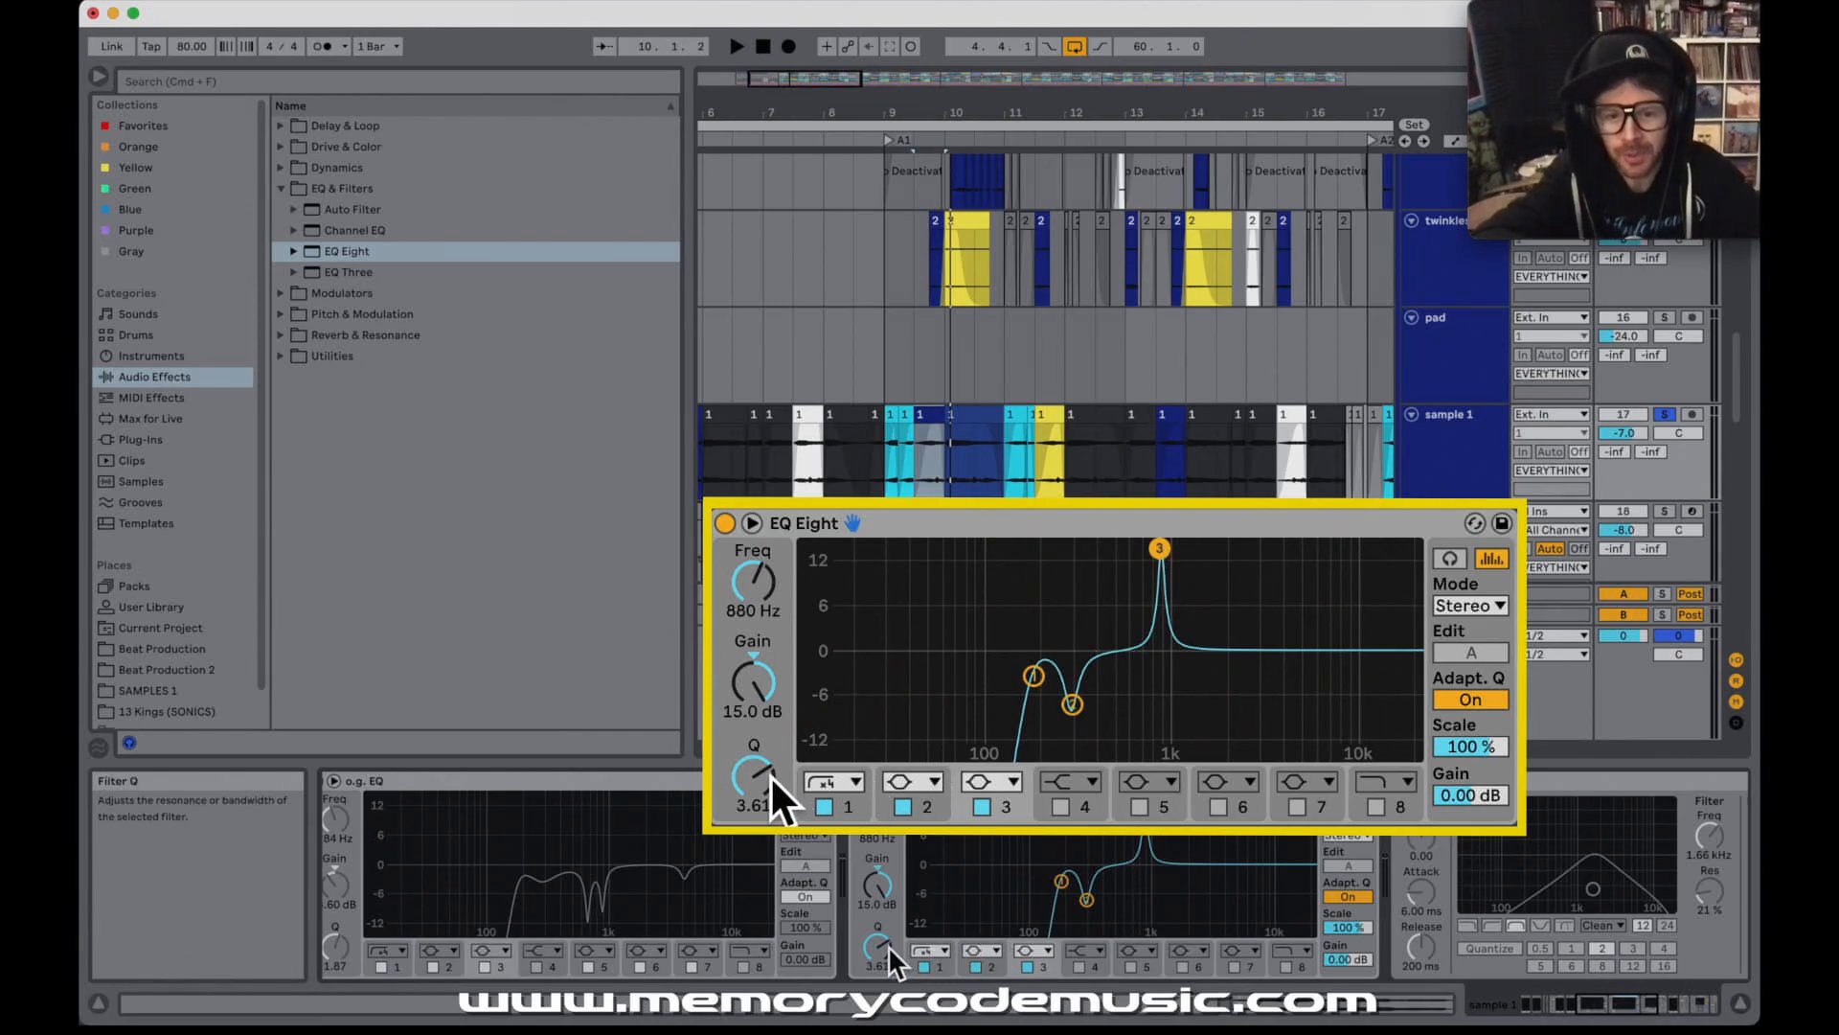
- Narrow filter 3 to a Q of about 5.02 and cut its gain to about -8.10 dB, checking the result in playback
{"action": "key", "text": "space"}
{"action": "mouse_move", "coordinate": [882, 946]}
{"action": "left_mouse_down"}
{"action": "mouse_move", "coordinate": [884, 889]}
{"action": "mouse_move", "coordinate": [884, 927]}
{"action": "left_mouse_up"}
{"action": "key", "text": "space"}
{"action": "key", "text": "space"}
{"action": "key", "text": "space"}
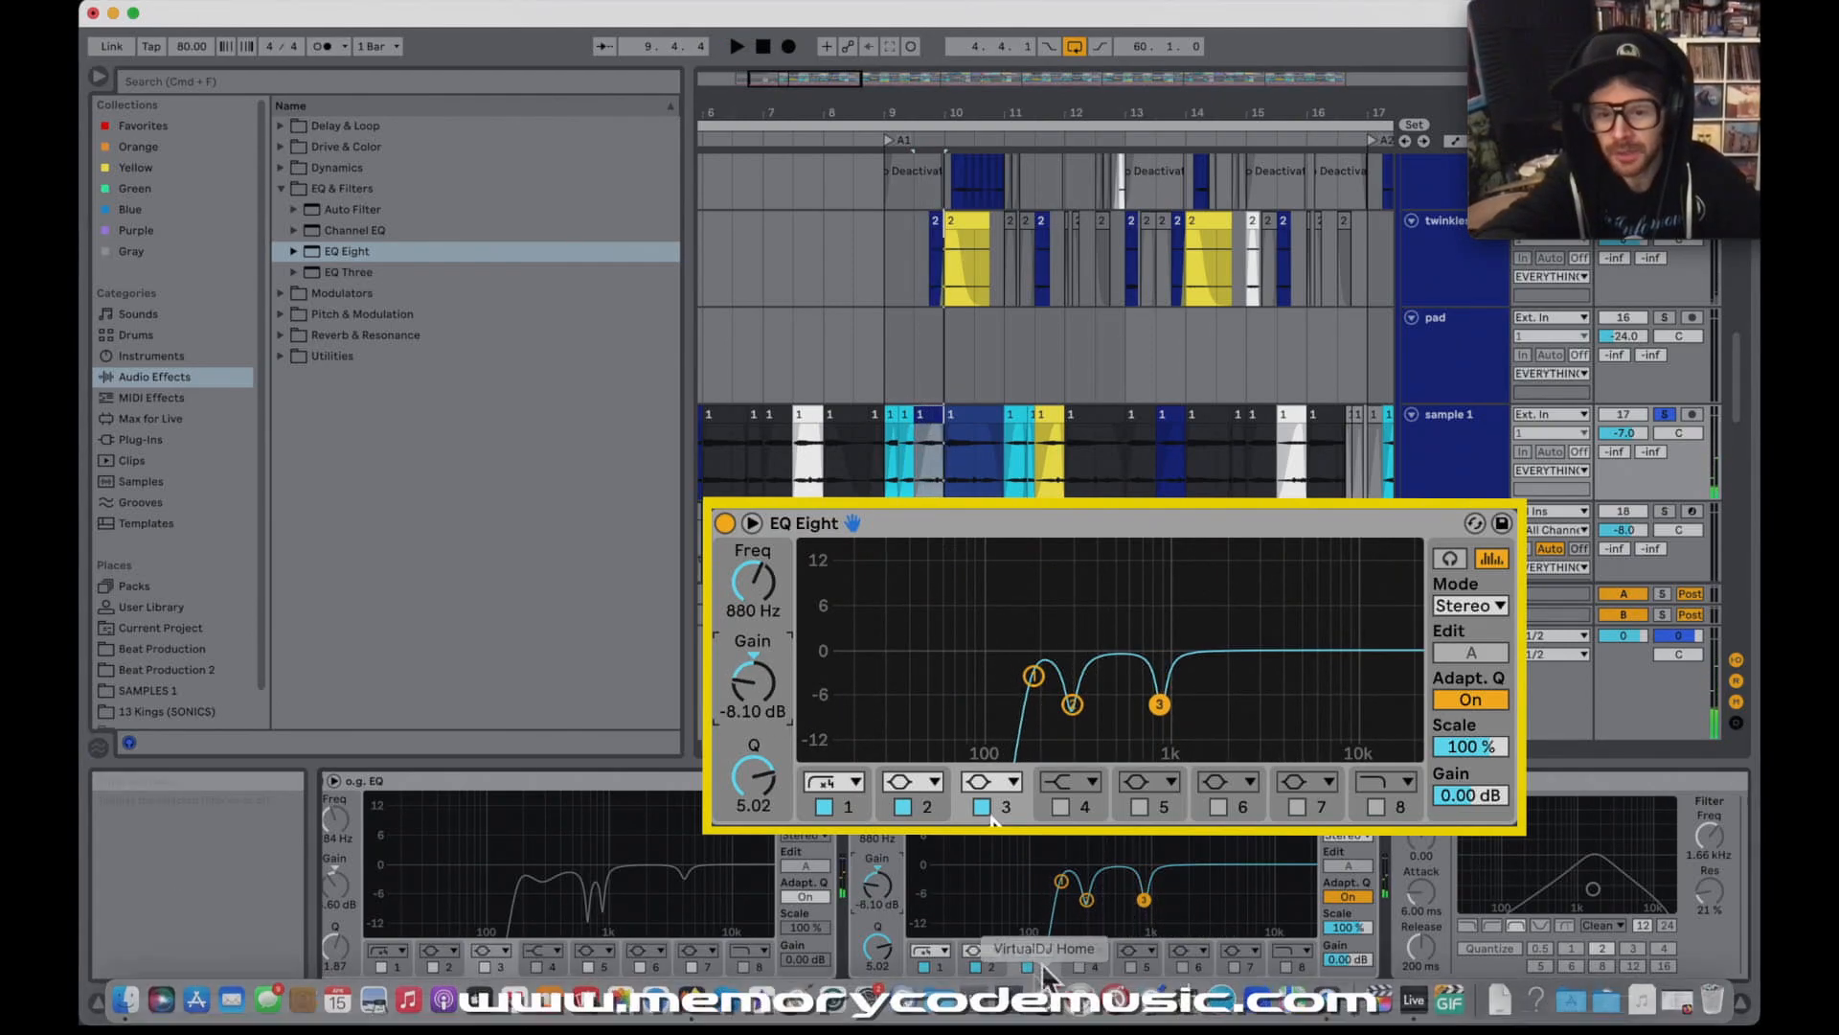
- Turn off filter 3 and replay the clip to compare the sound without the 880 Hz cut
{"action": "left_click", "coordinate": [982, 806]}
{"action": "key", "text": "space"}
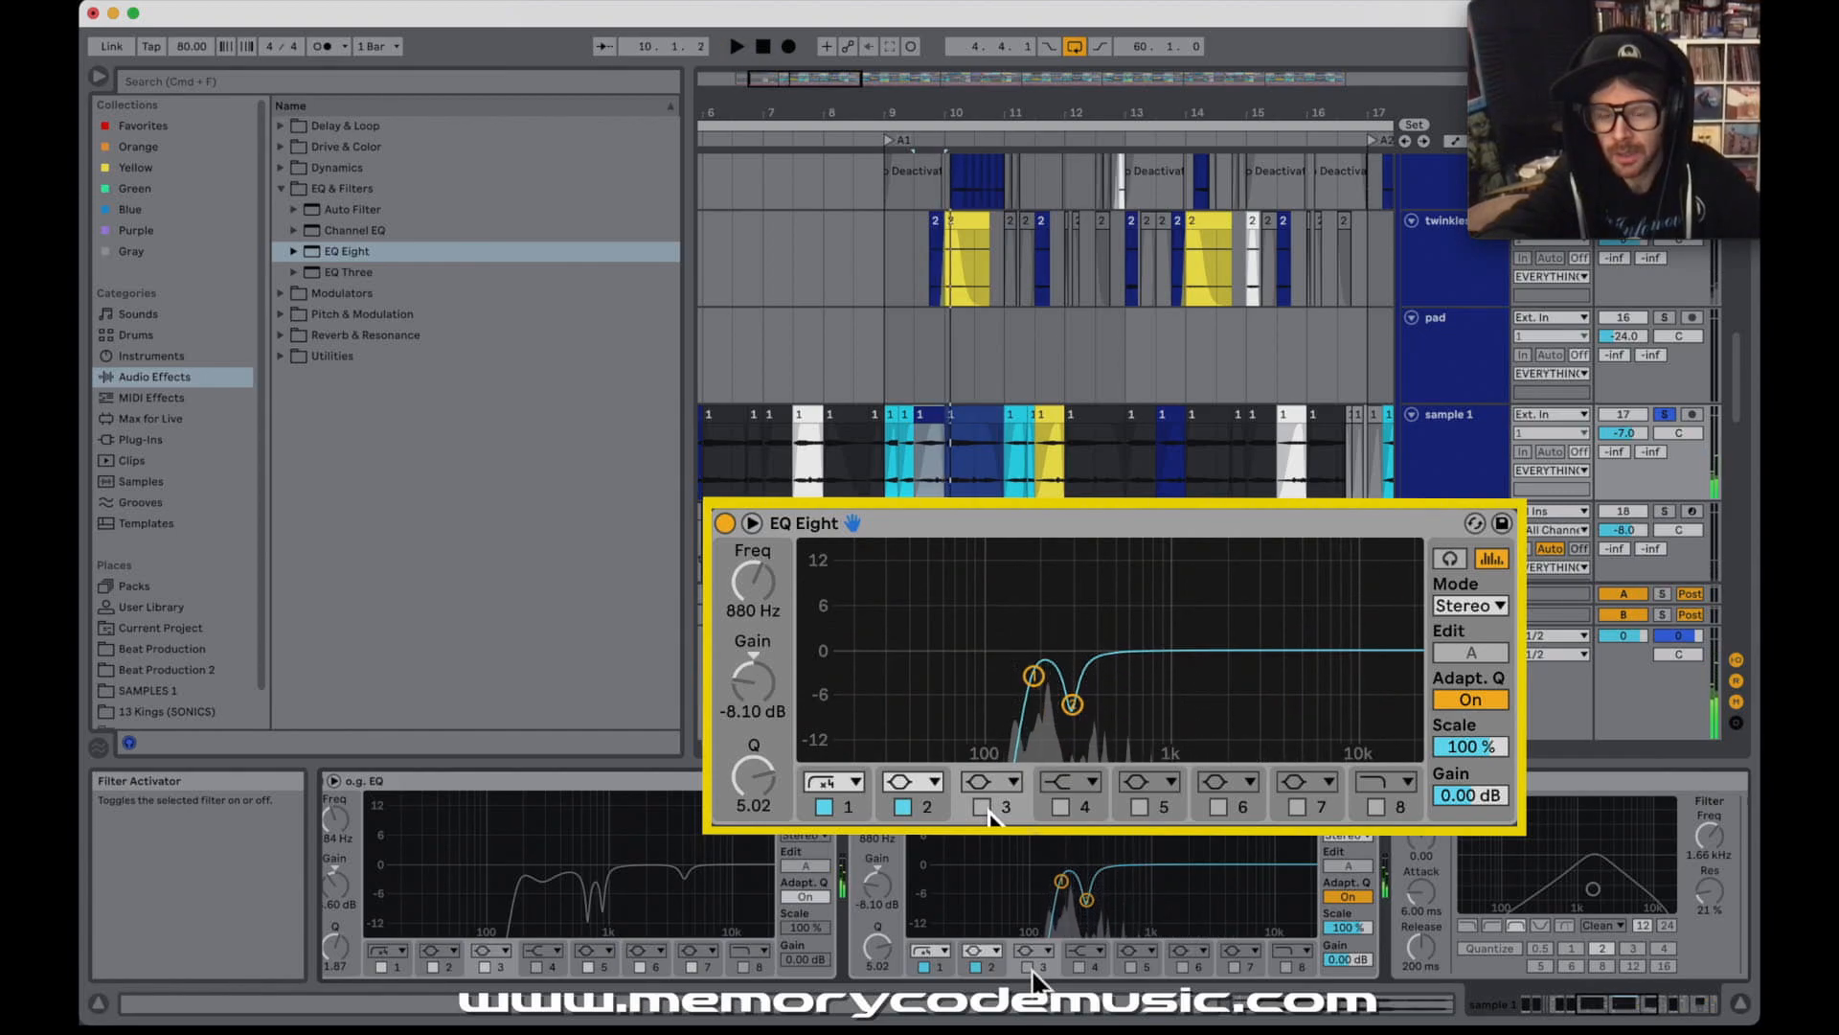
{"action": "key", "text": "space"}
{"action": "key", "text": "space"}
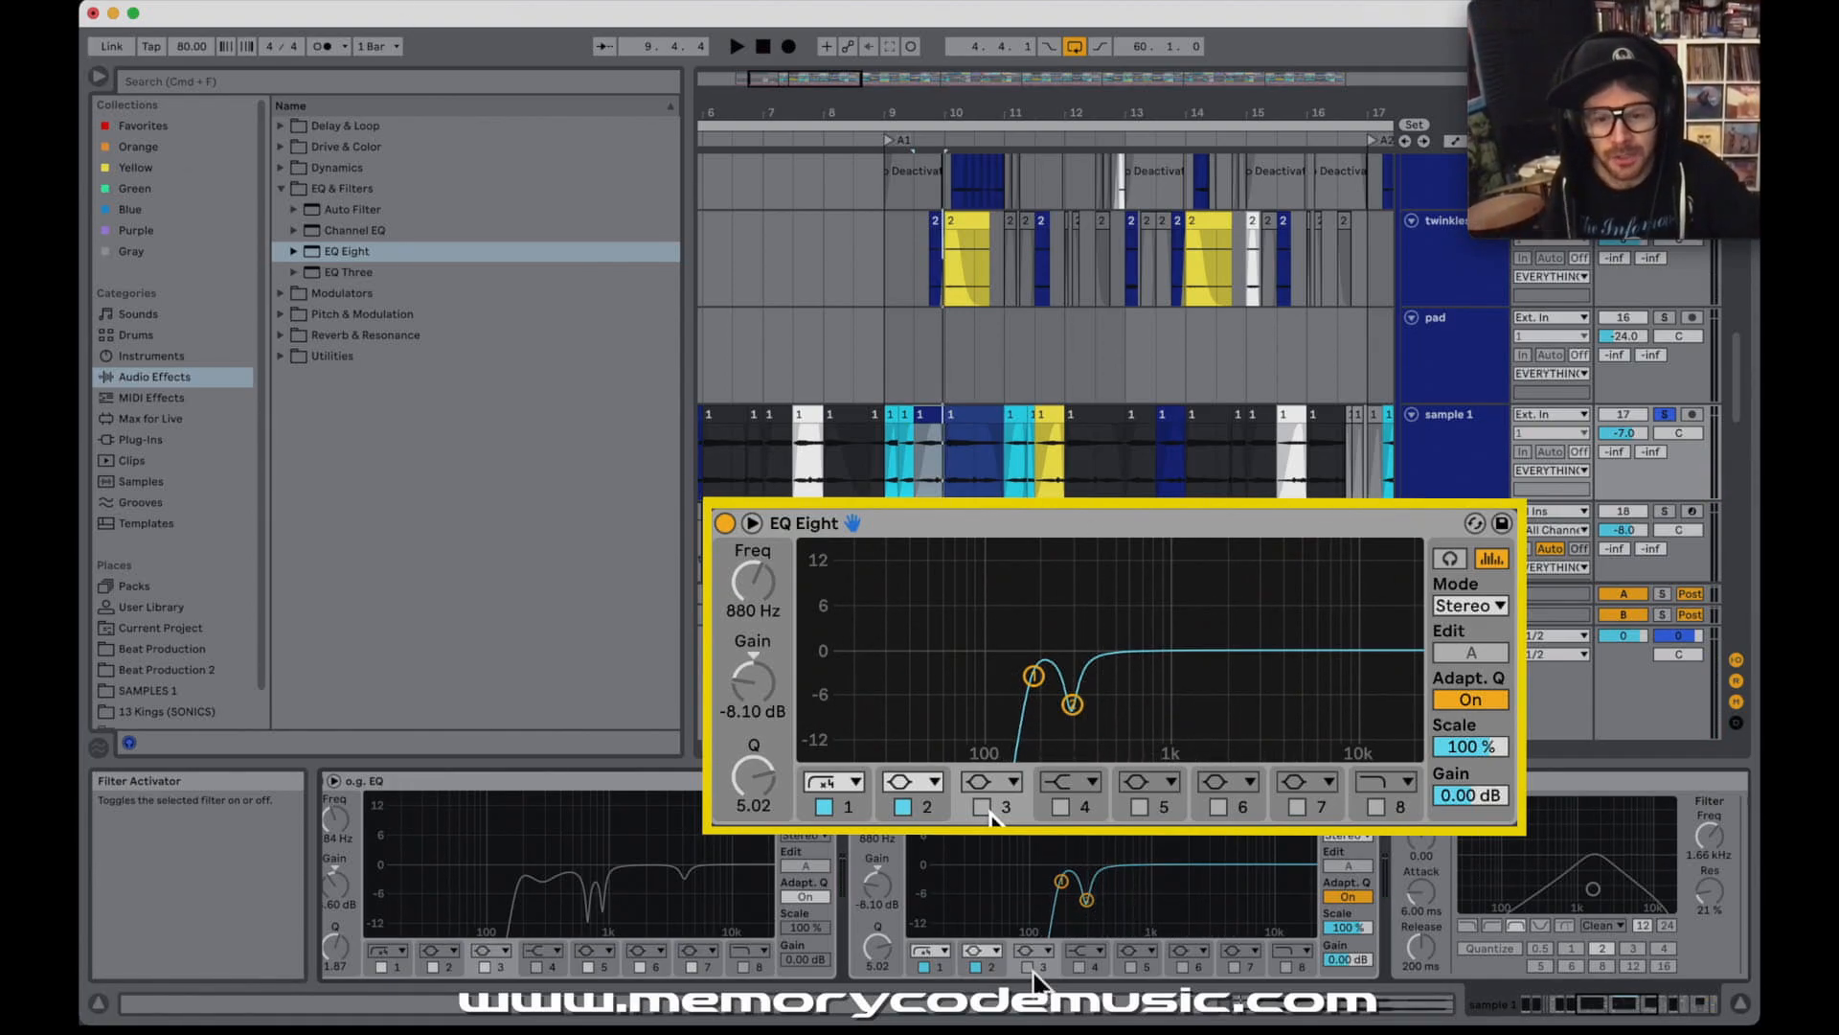
- Turn filter 3 back on, deepen its 880 Hz cut to about -8.81 dB and replay the clip to check it
{"action": "key", "text": "space"}
{"action": "left_click", "coordinate": [982, 807]}
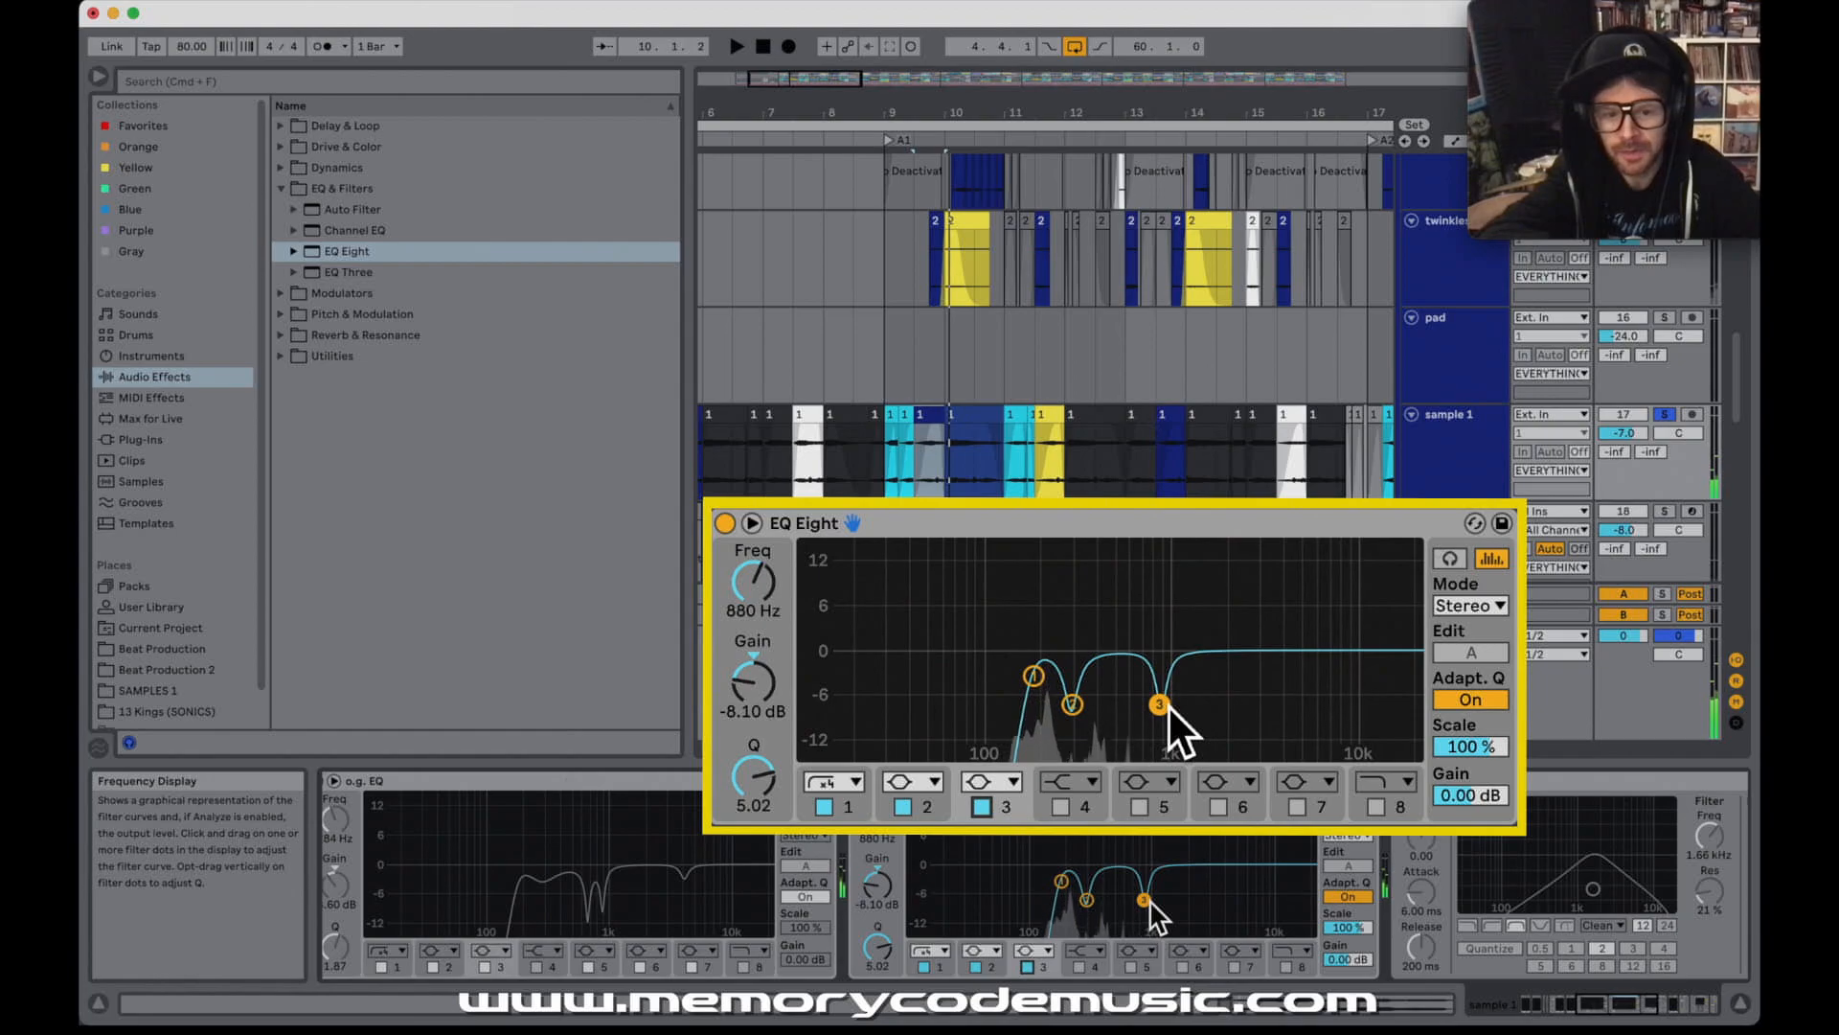
{"action": "left_click", "coordinate": [769, 681]}
{"action": "left_click_drag", "start_coordinate": [770, 680], "coordinate": [771, 686]}
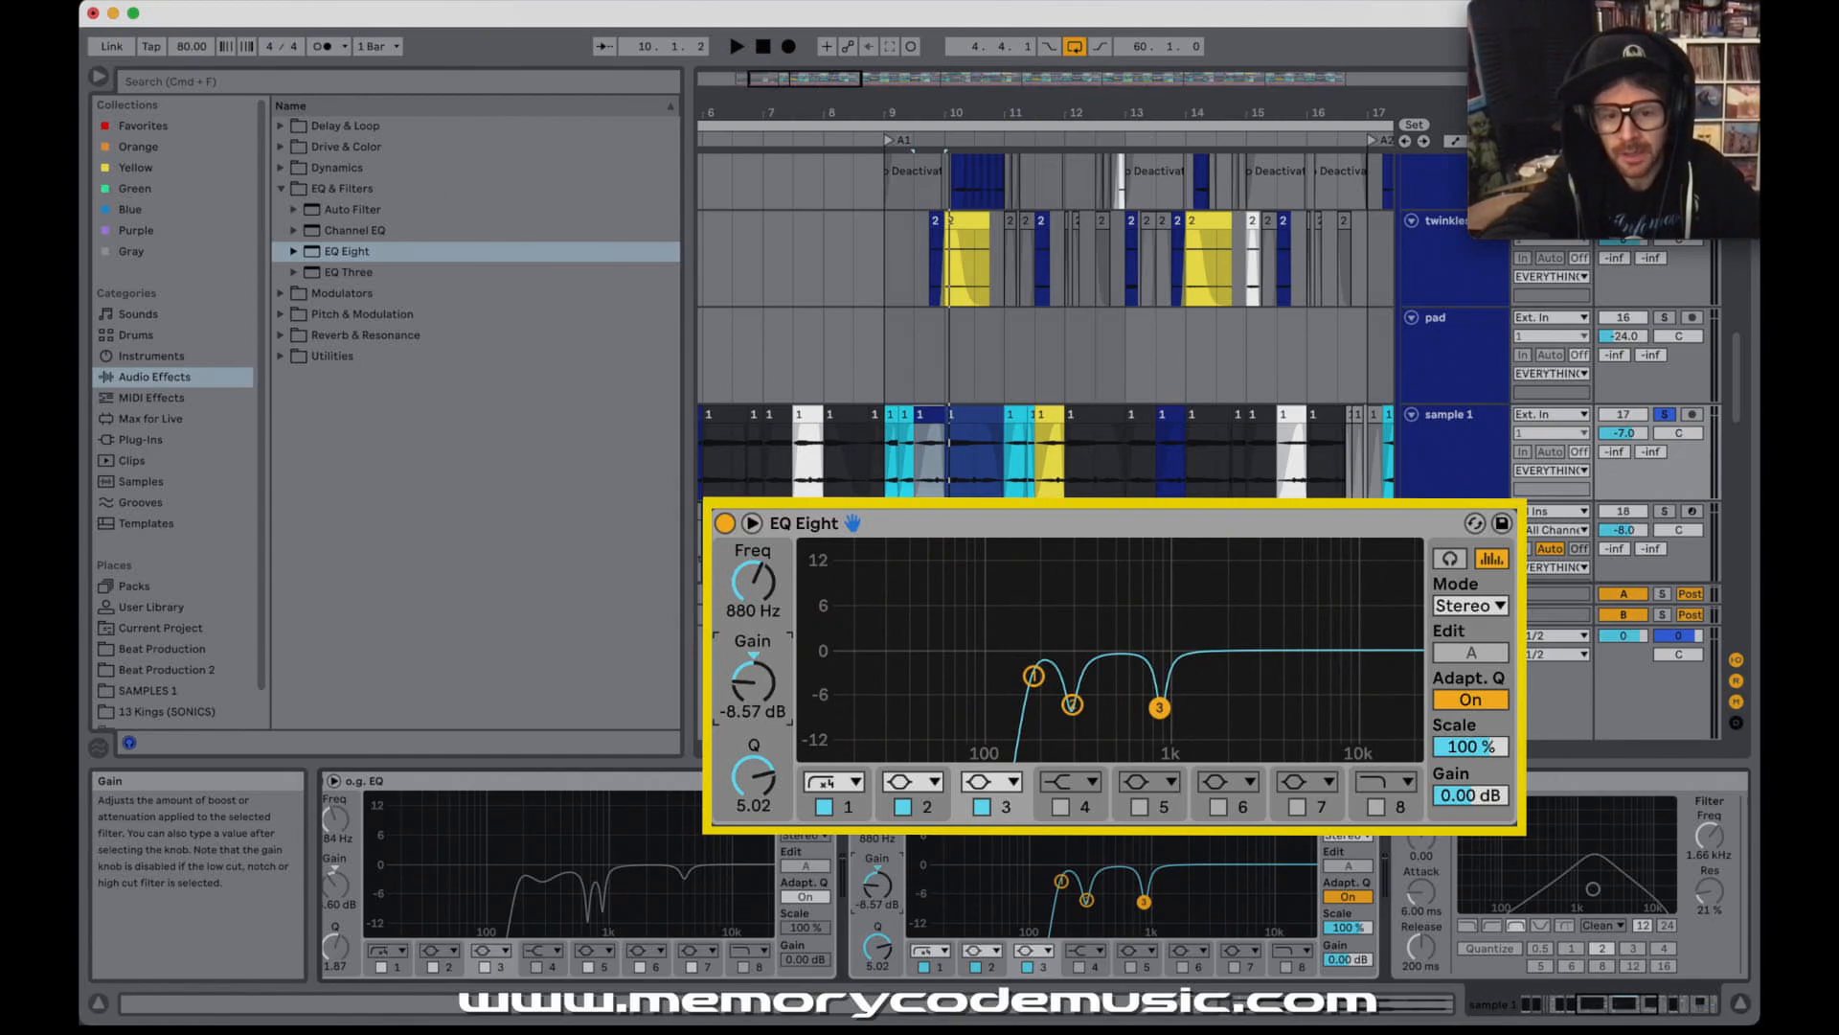
{"action": "key", "text": "space"}
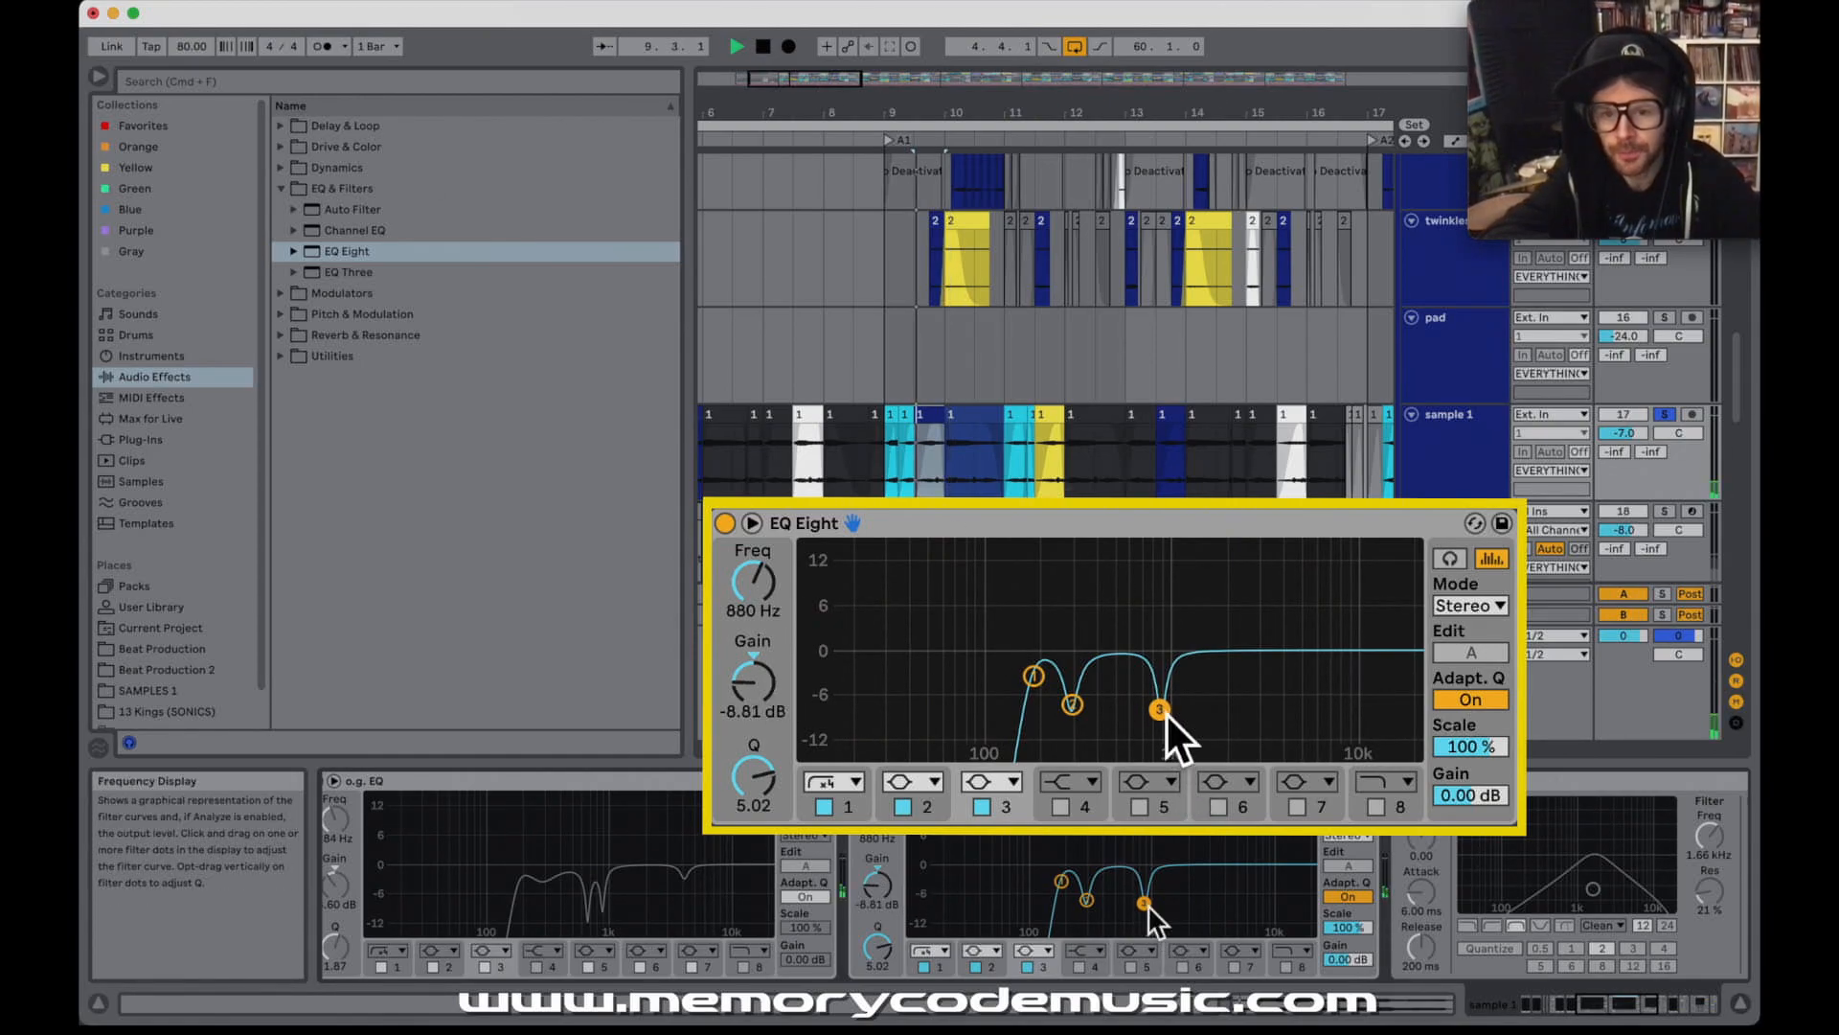
- Audition the sample 1 clips from bar 10 onward, ending with the clip at bar 12 selected and replayed
{"action": "left_click", "coordinate": [977, 417]}
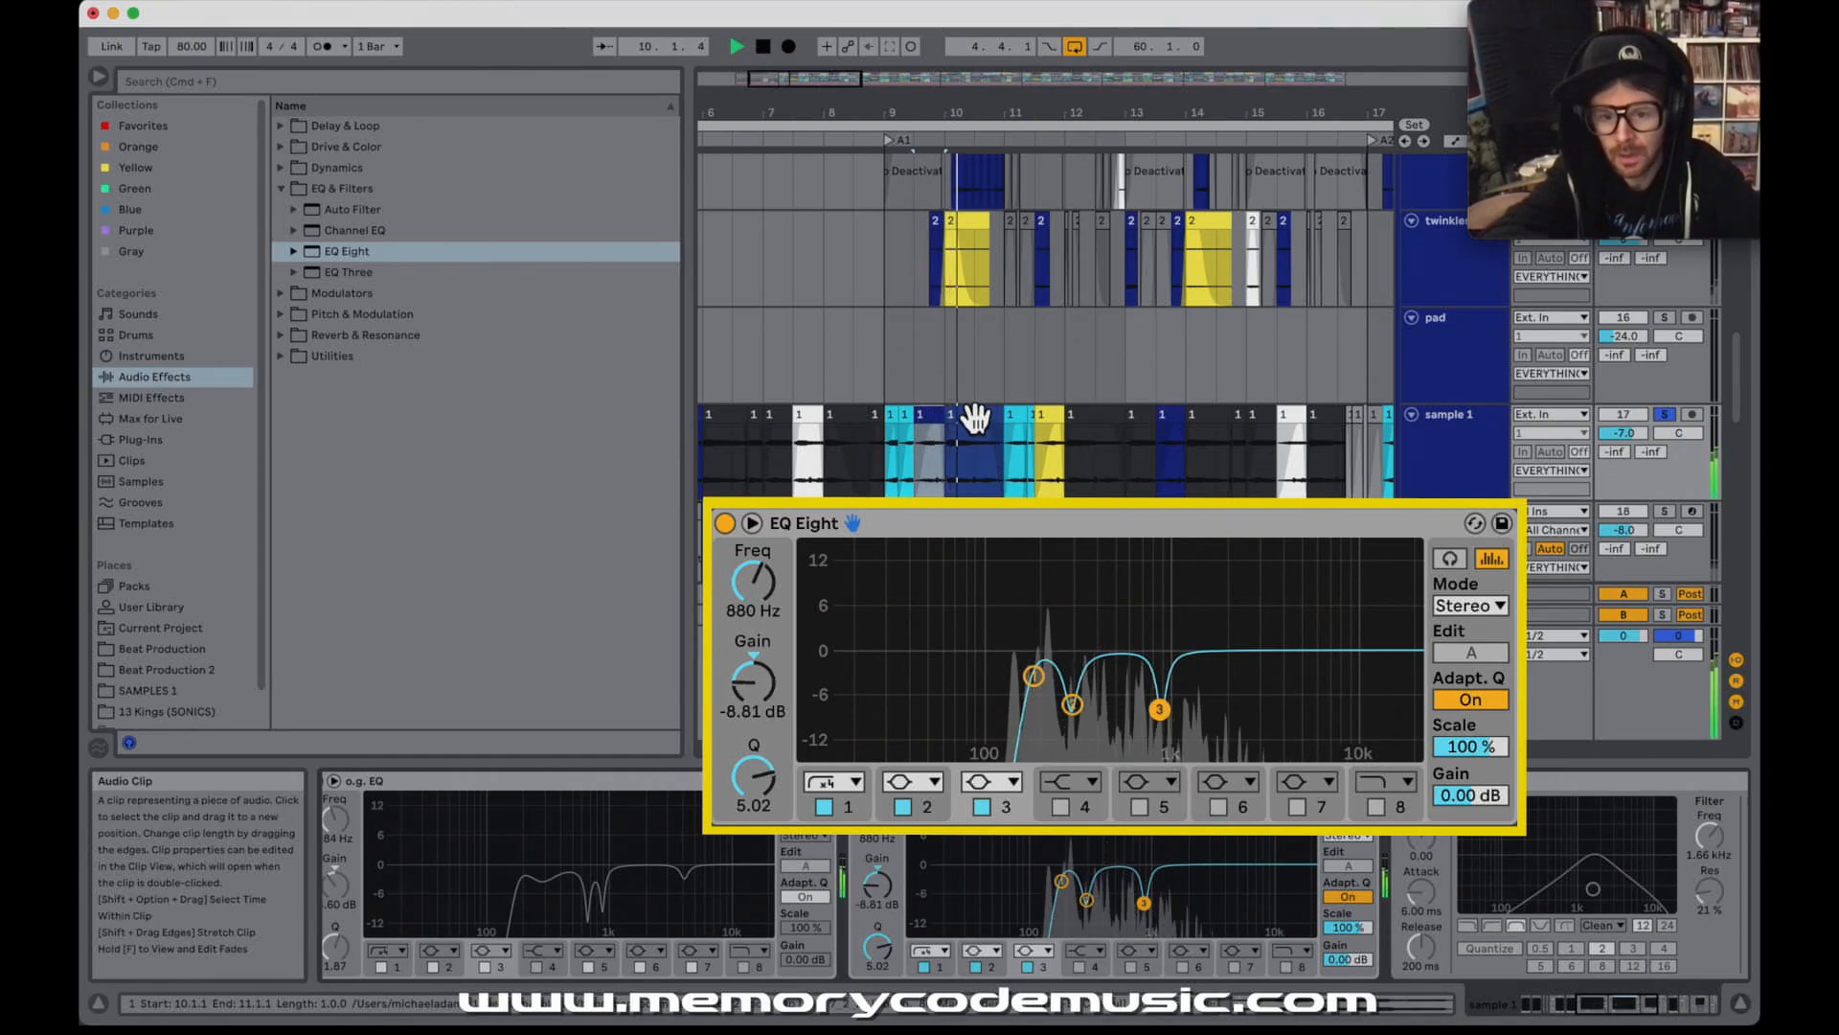
{"action": "left_click", "coordinate": [1015, 418]}
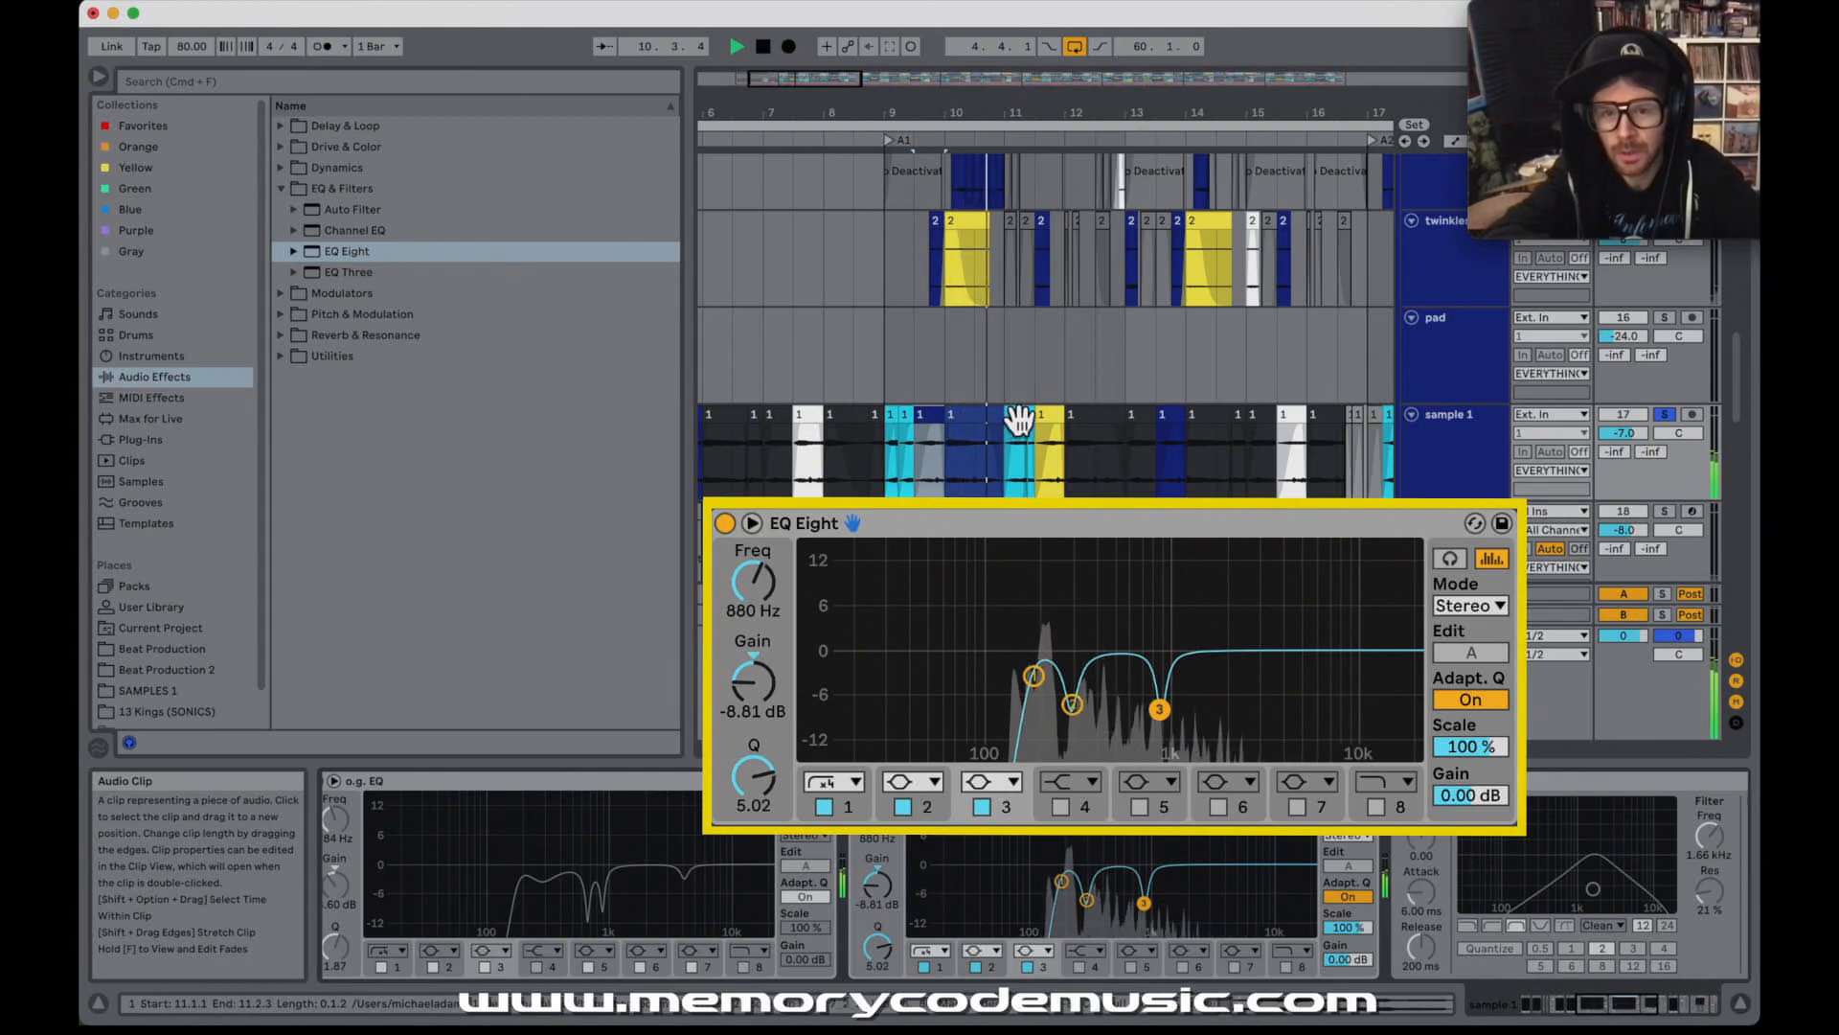
{"action": "left_click", "coordinate": [1076, 414]}
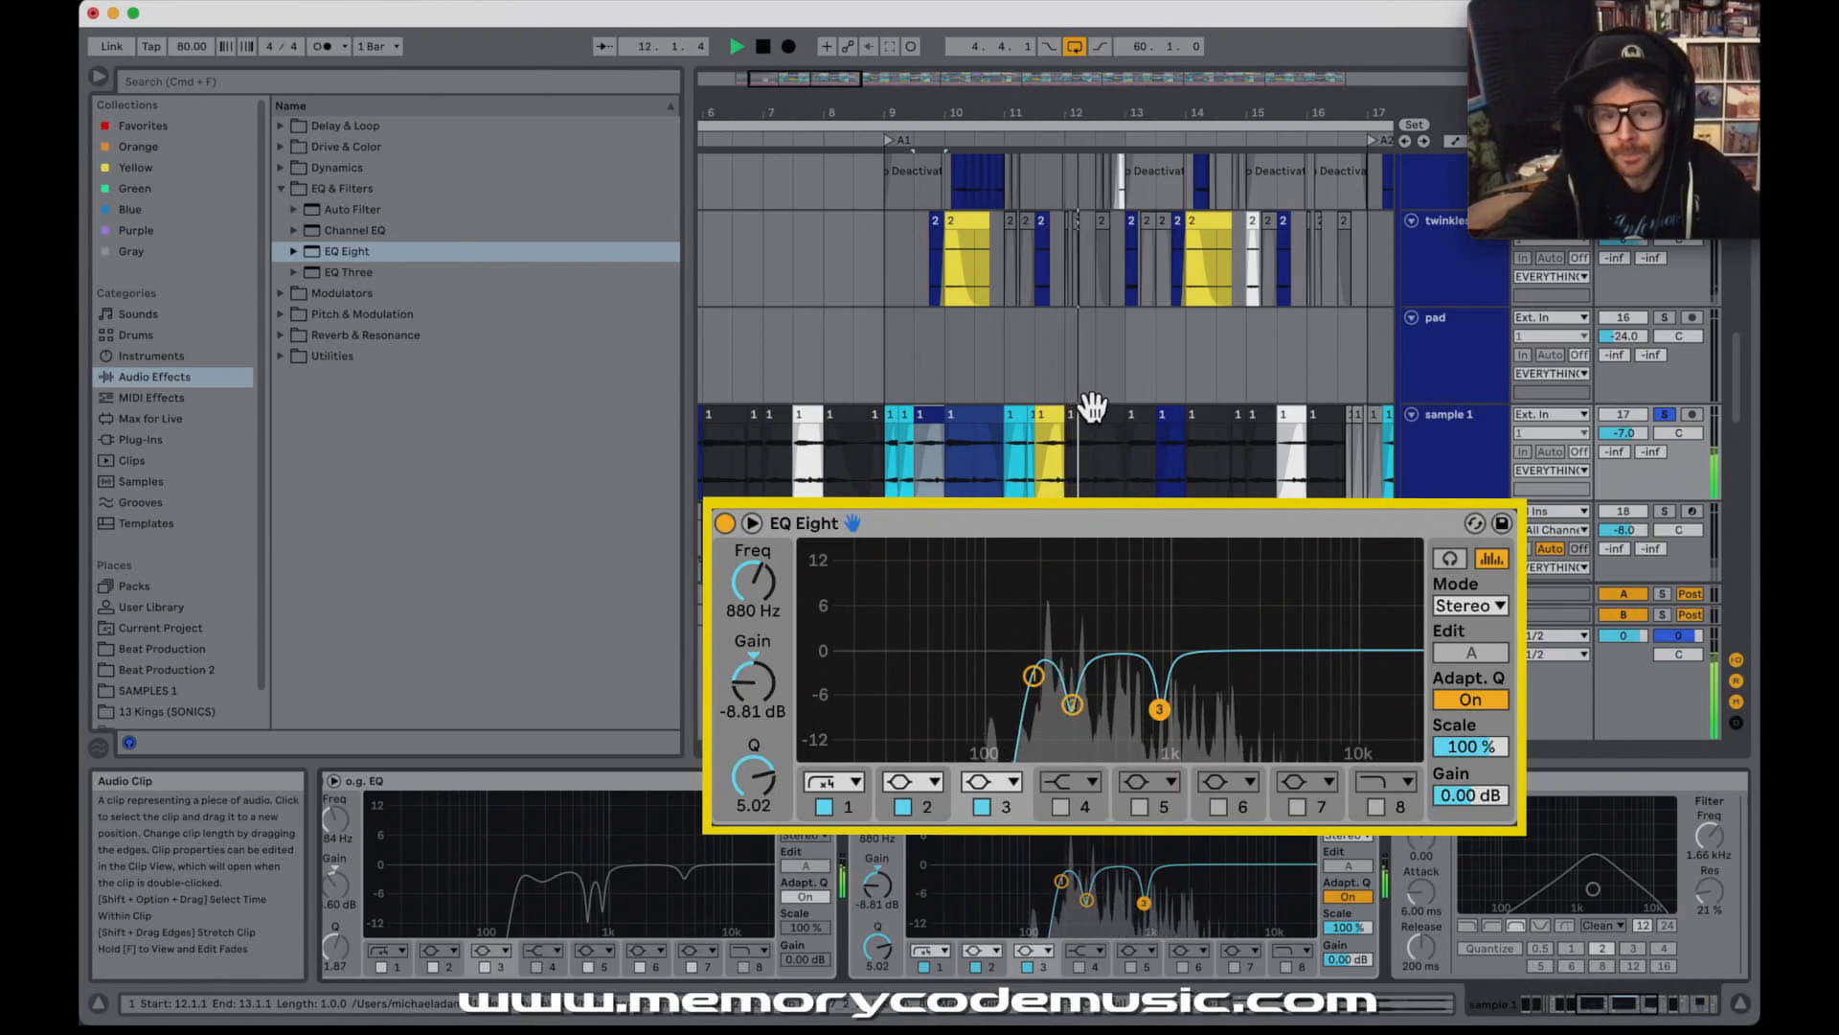
{"action": "left_click", "coordinate": [1092, 409]}
{"action": "key", "text": "space"}
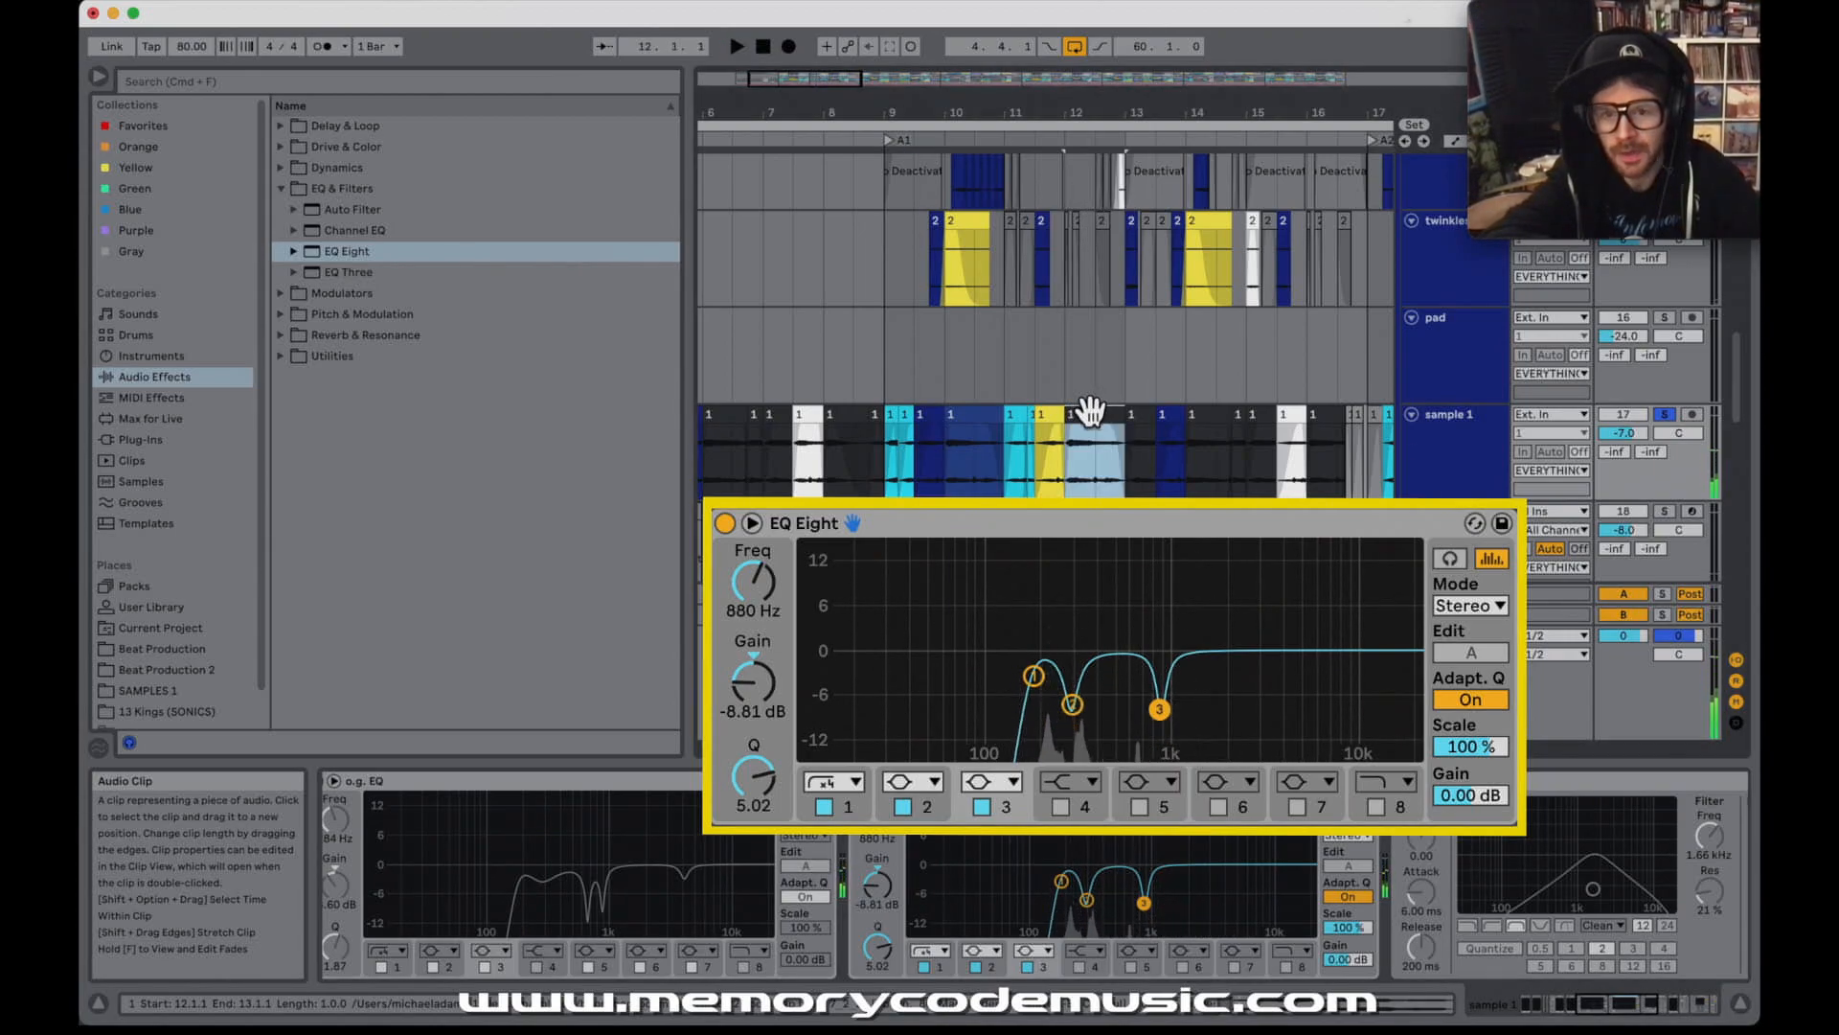
{"action": "key", "text": "space"}
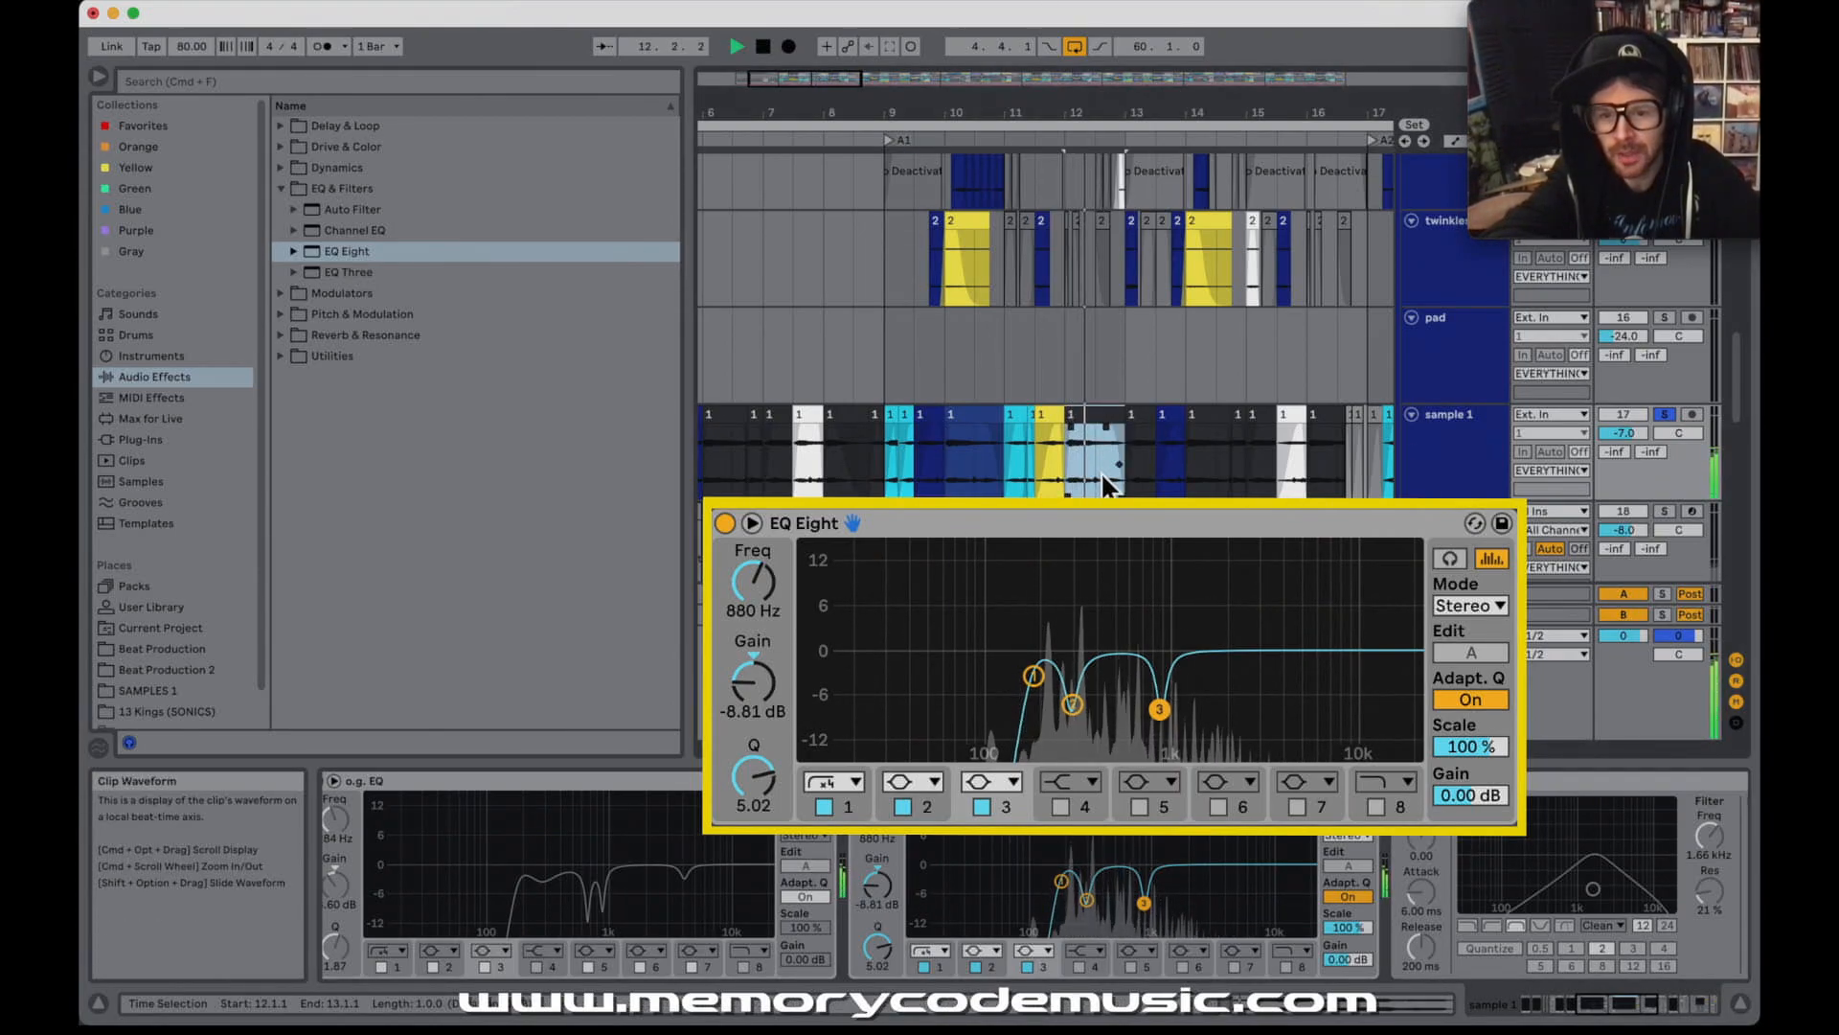
{"action": "key", "text": "space"}
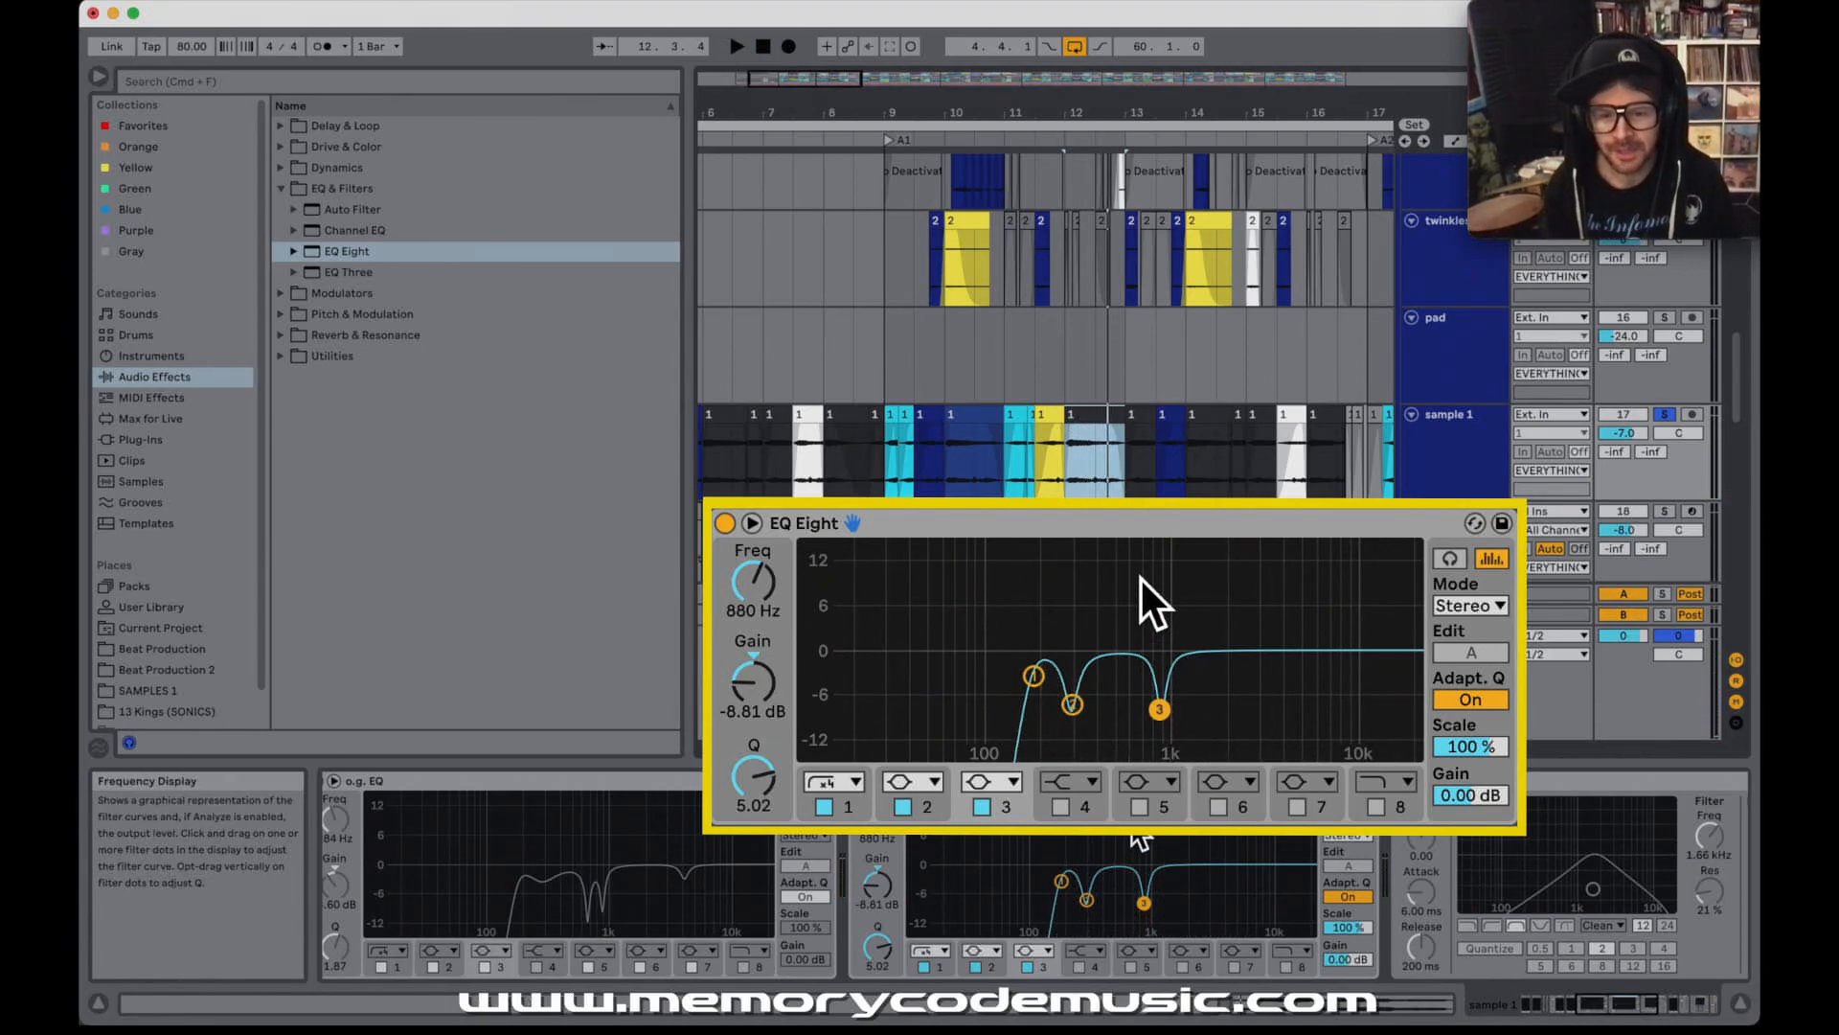
- Enable filter 4 in EQ Eight, set it to a bell shape and audition the bar 12 clip
{"action": "left_click", "coordinate": [1079, 966]}
{"action": "left_click", "coordinate": [1094, 950]}
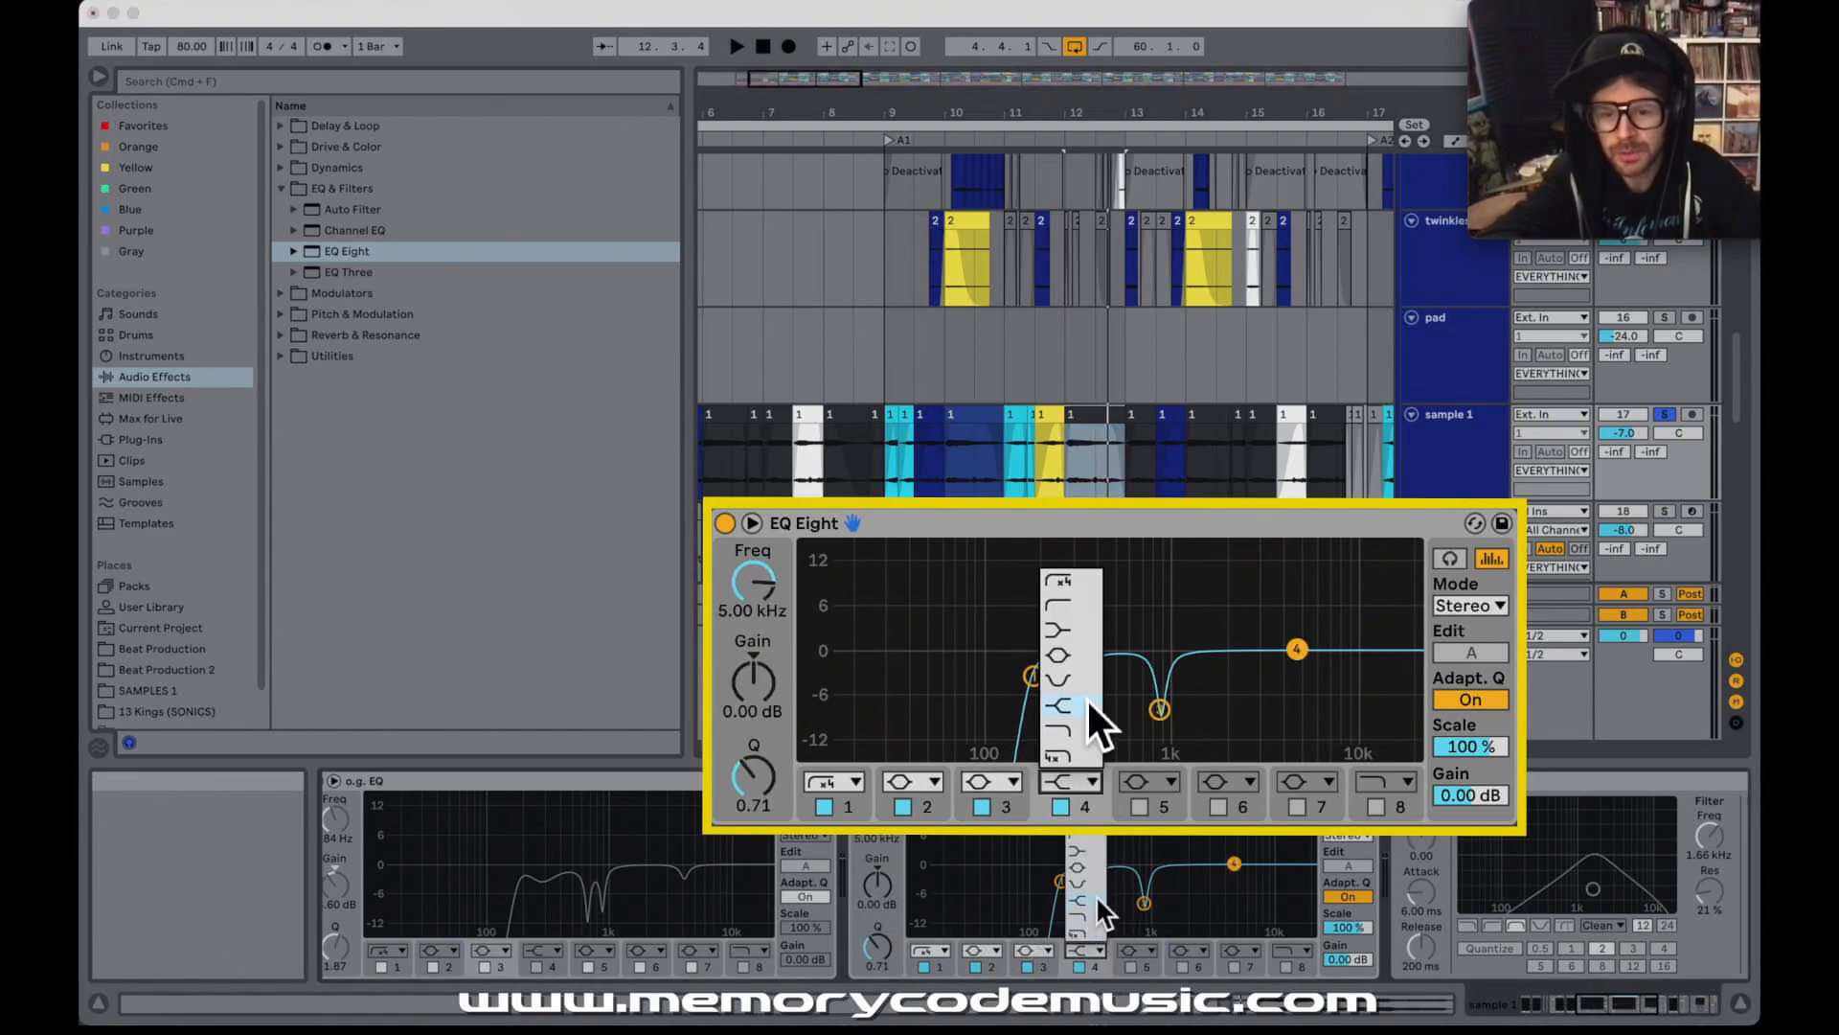
{"action": "left_click", "coordinate": [1090, 868]}
{"action": "key", "text": "space"}
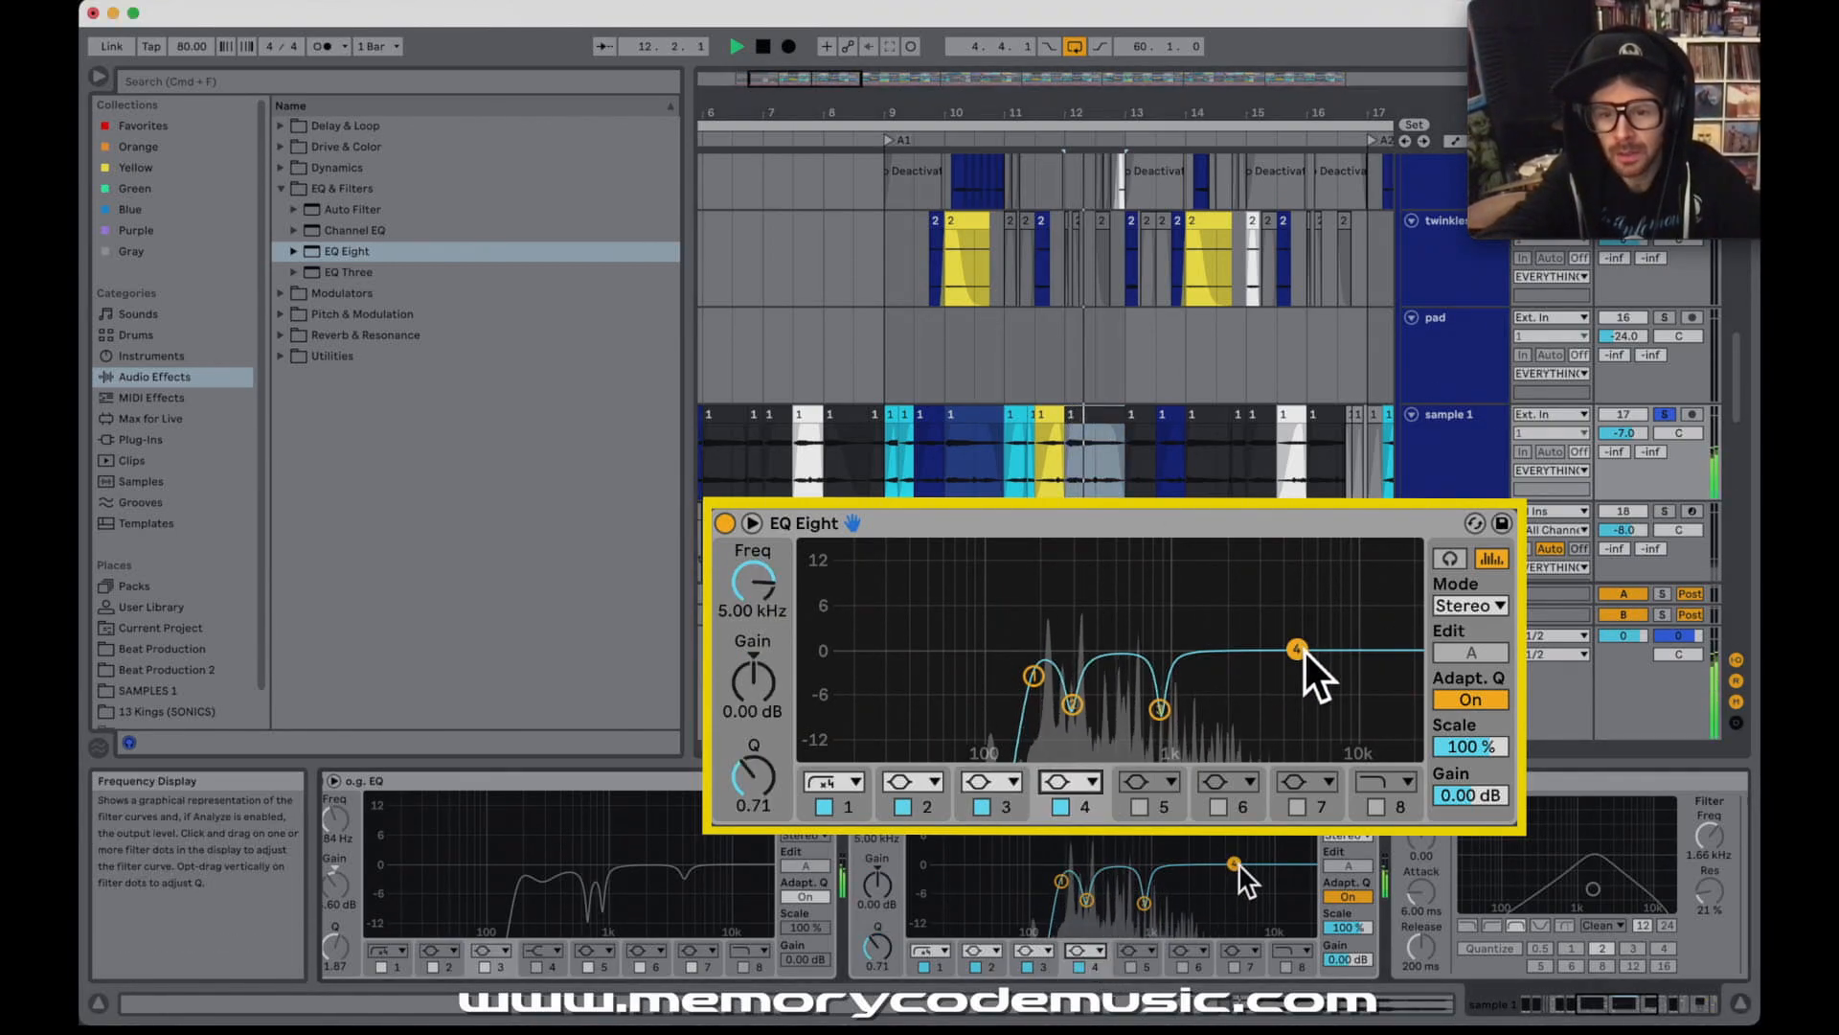
{"action": "key", "text": "space"}
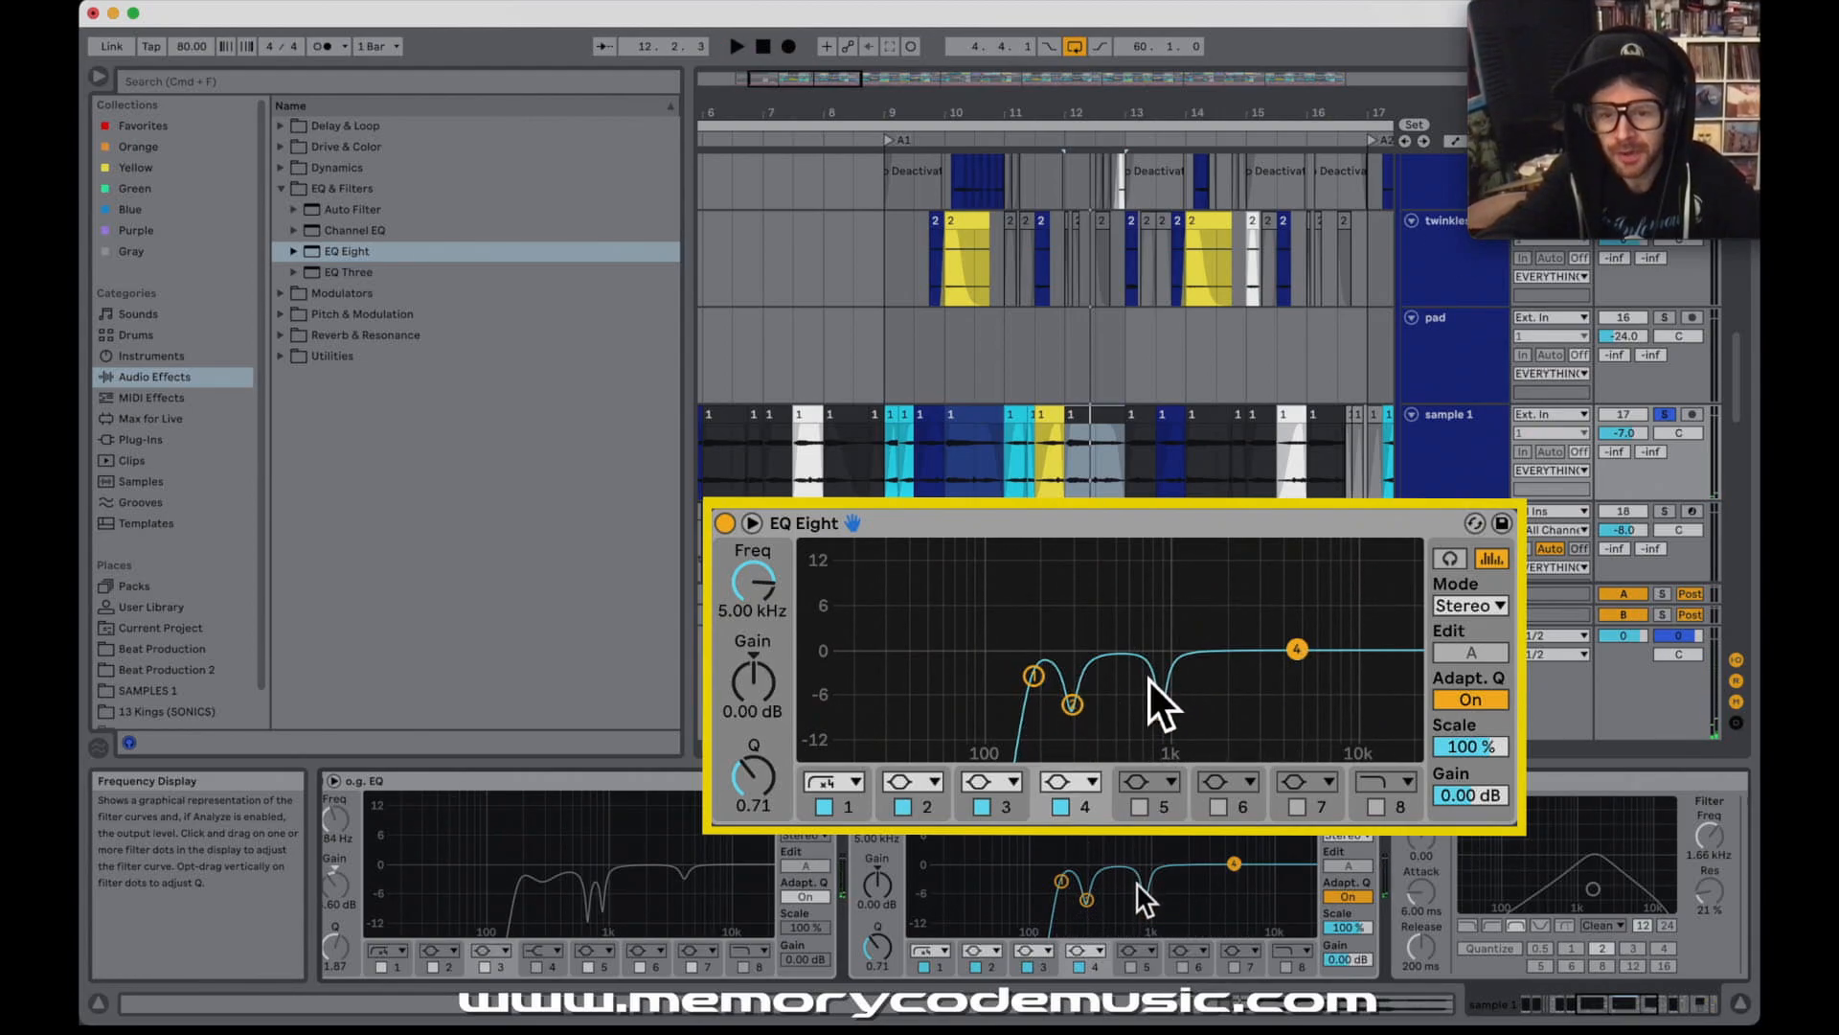
{"action": "key", "text": "space"}
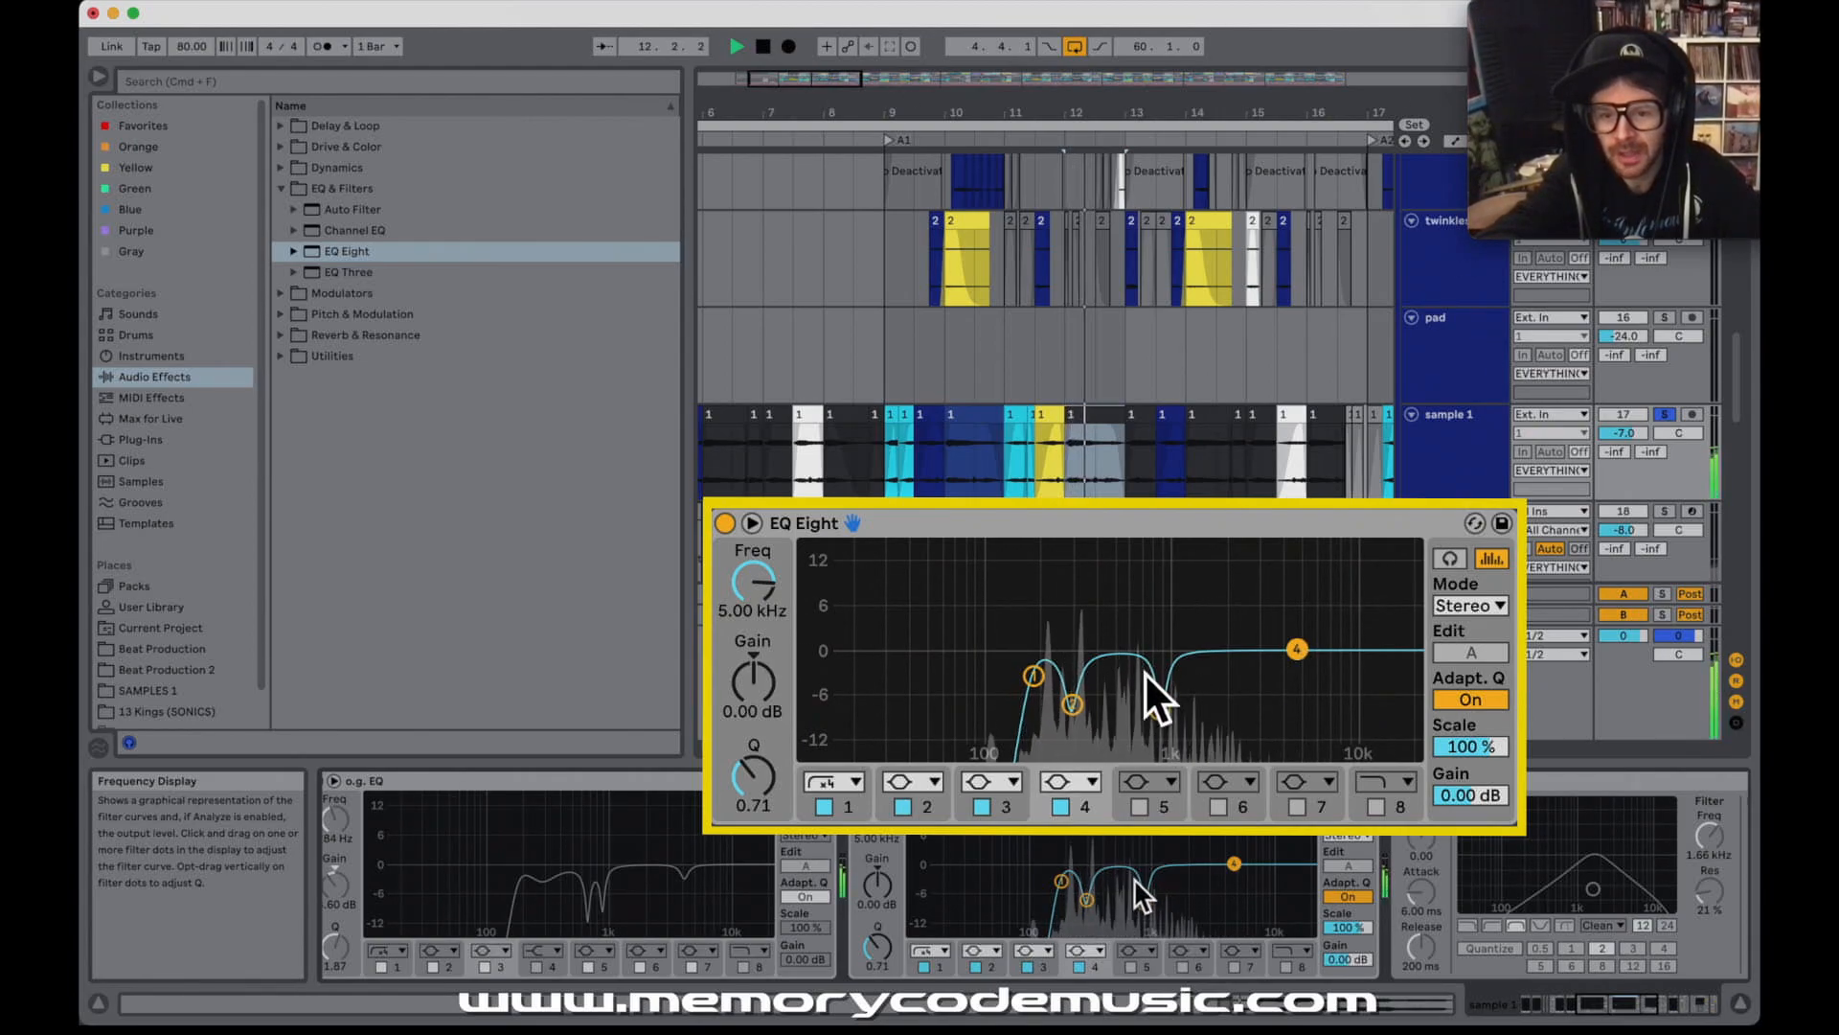
{"action": "key", "text": "space"}
- Move filter 4 to about 667 Hz, narrow its Q to about 4.08 and boost it to 15 dB during playback
{"action": "left_click_drag", "start_coordinate": [1299, 650], "coordinate": [1127, 642]}
{"action": "left_click_drag", "start_coordinate": [754, 797], "coordinate": [754, 757]}
{"action": "key", "text": "space"}
{"action": "left_click_drag", "start_coordinate": [1135, 646], "coordinate": [1137, 548]}
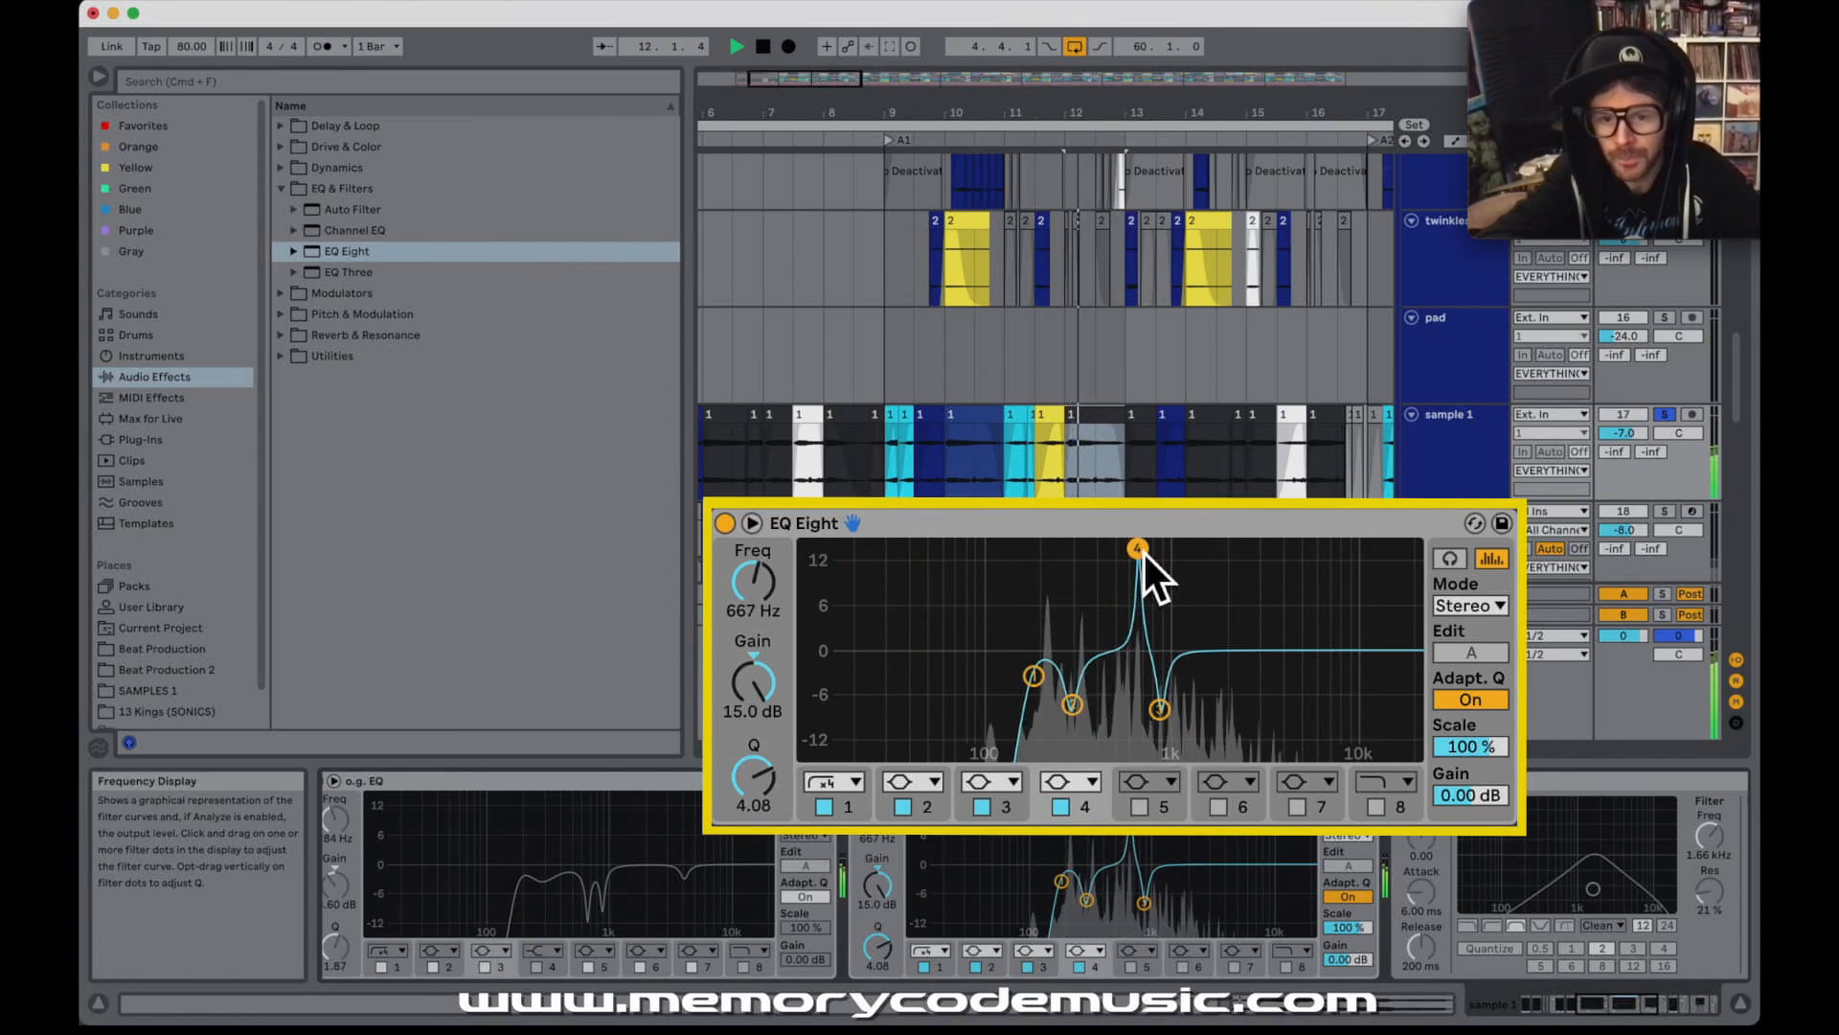
- Narrow filter 4 to a Q of about 6.42 and cut its gain to about -8.81 dB, checking the result in playback
{"action": "mouse_move", "coordinate": [754, 776]}
{"action": "left_mouse_down"}
{"action": "mouse_move", "coordinate": [753, 740]}
{"action": "mouse_move", "coordinate": [772, 800]}
{"action": "left_mouse_up"}
{"action": "left_click_drag", "start_coordinate": [754, 682], "coordinate": [754, 781]}
{"action": "key", "text": "space"}
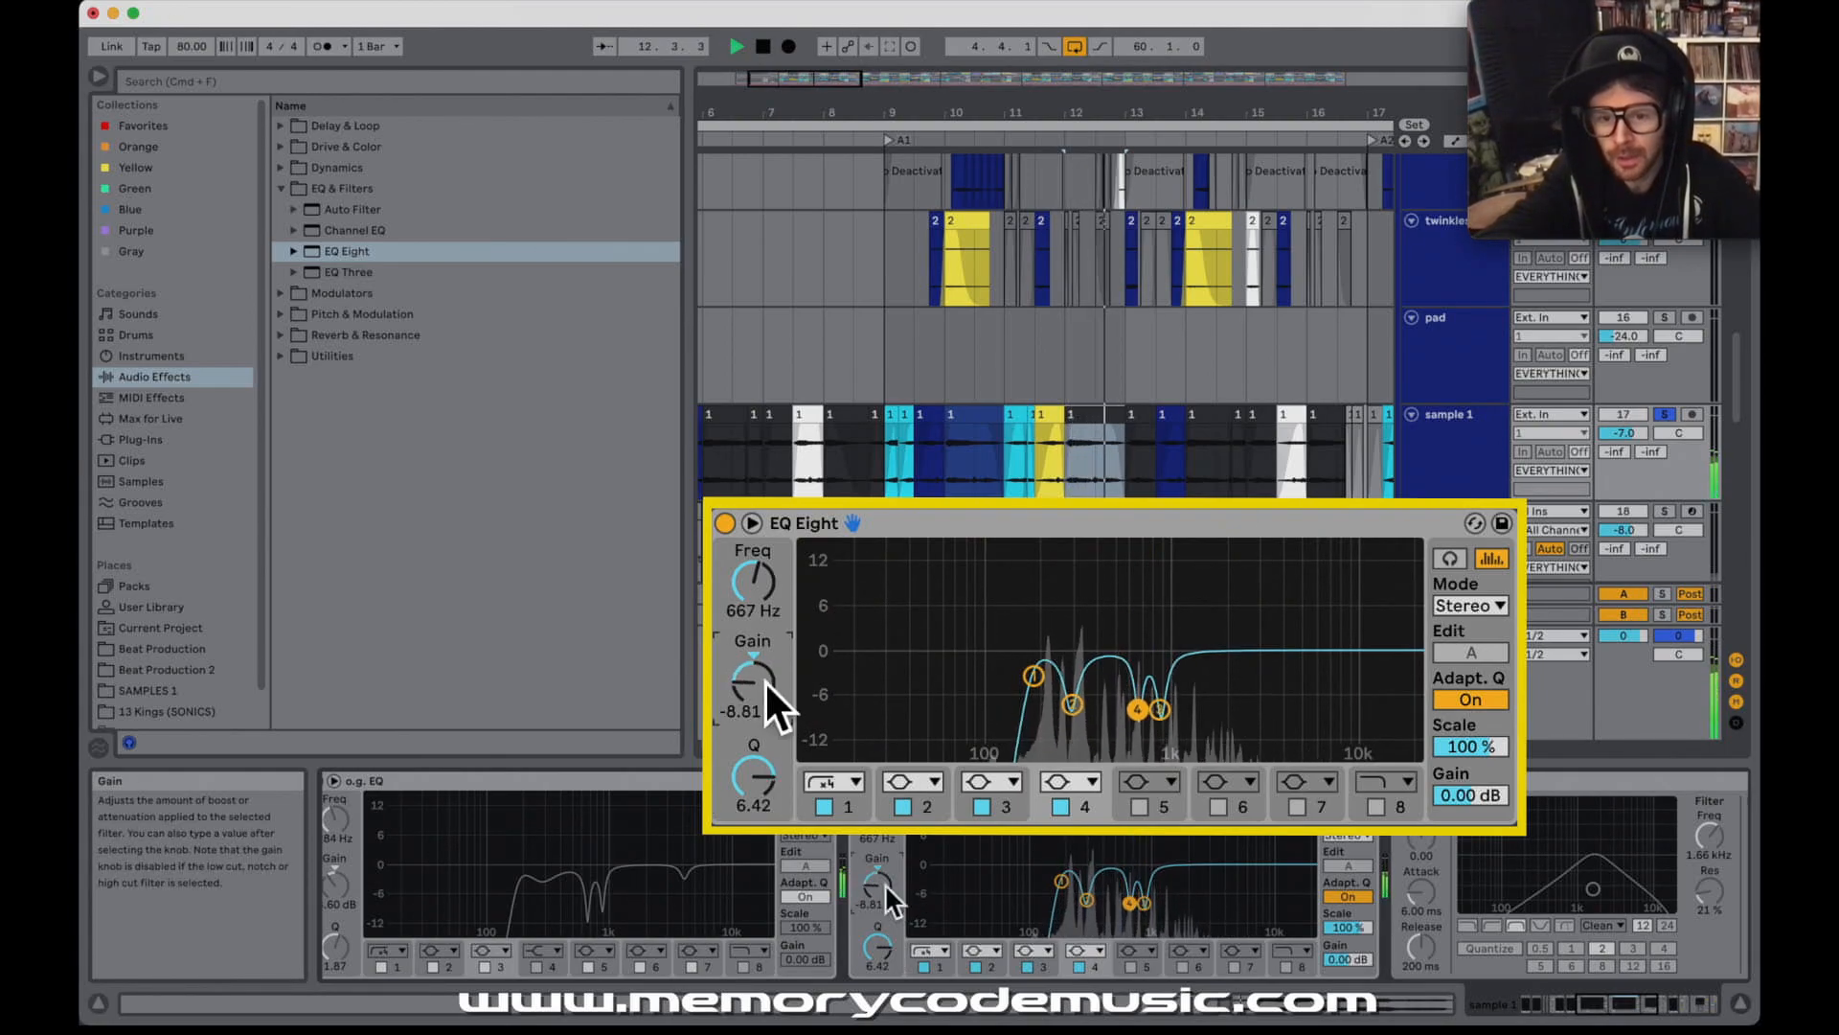
- Compare the bar 12 clip with filter 4 bypassed and re-enabled, leaving the 667 Hz cut on
{"action": "left_click", "coordinate": [1060, 808]}
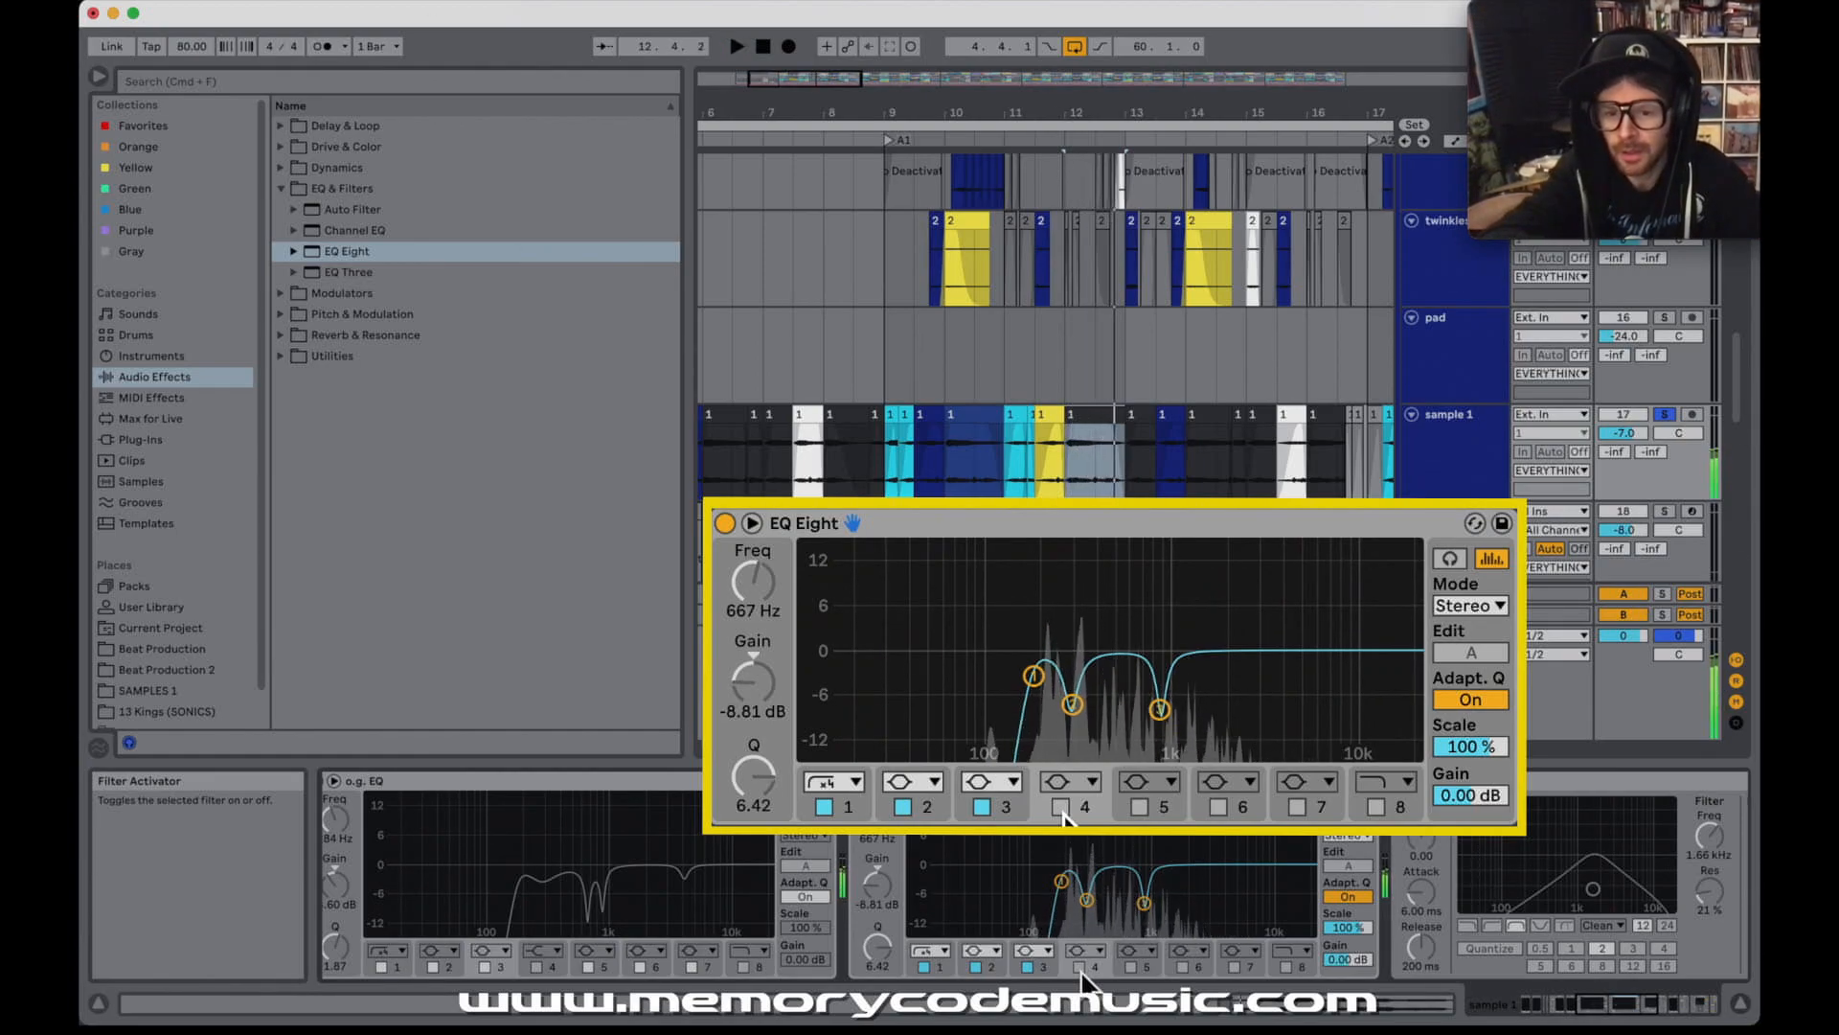
{"action": "key", "text": "space"}
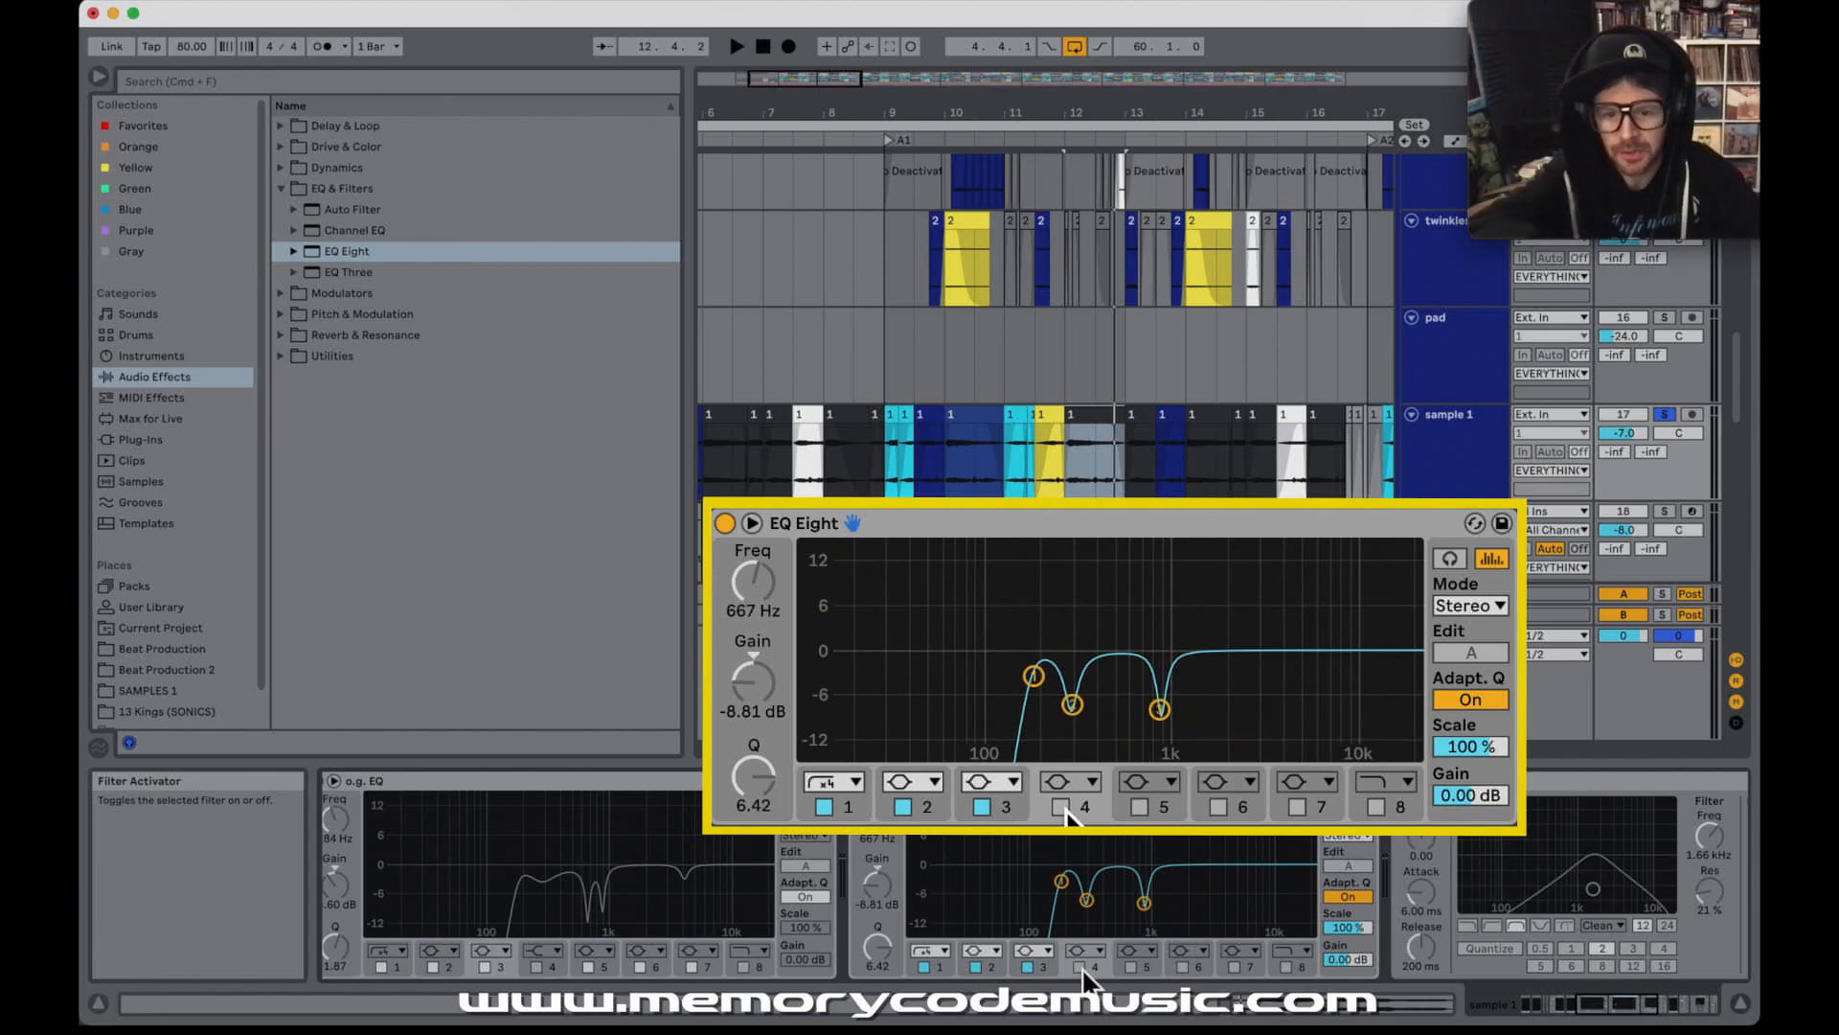
{"action": "left_click", "coordinate": [1061, 807]}
{"action": "key", "text": "space"}
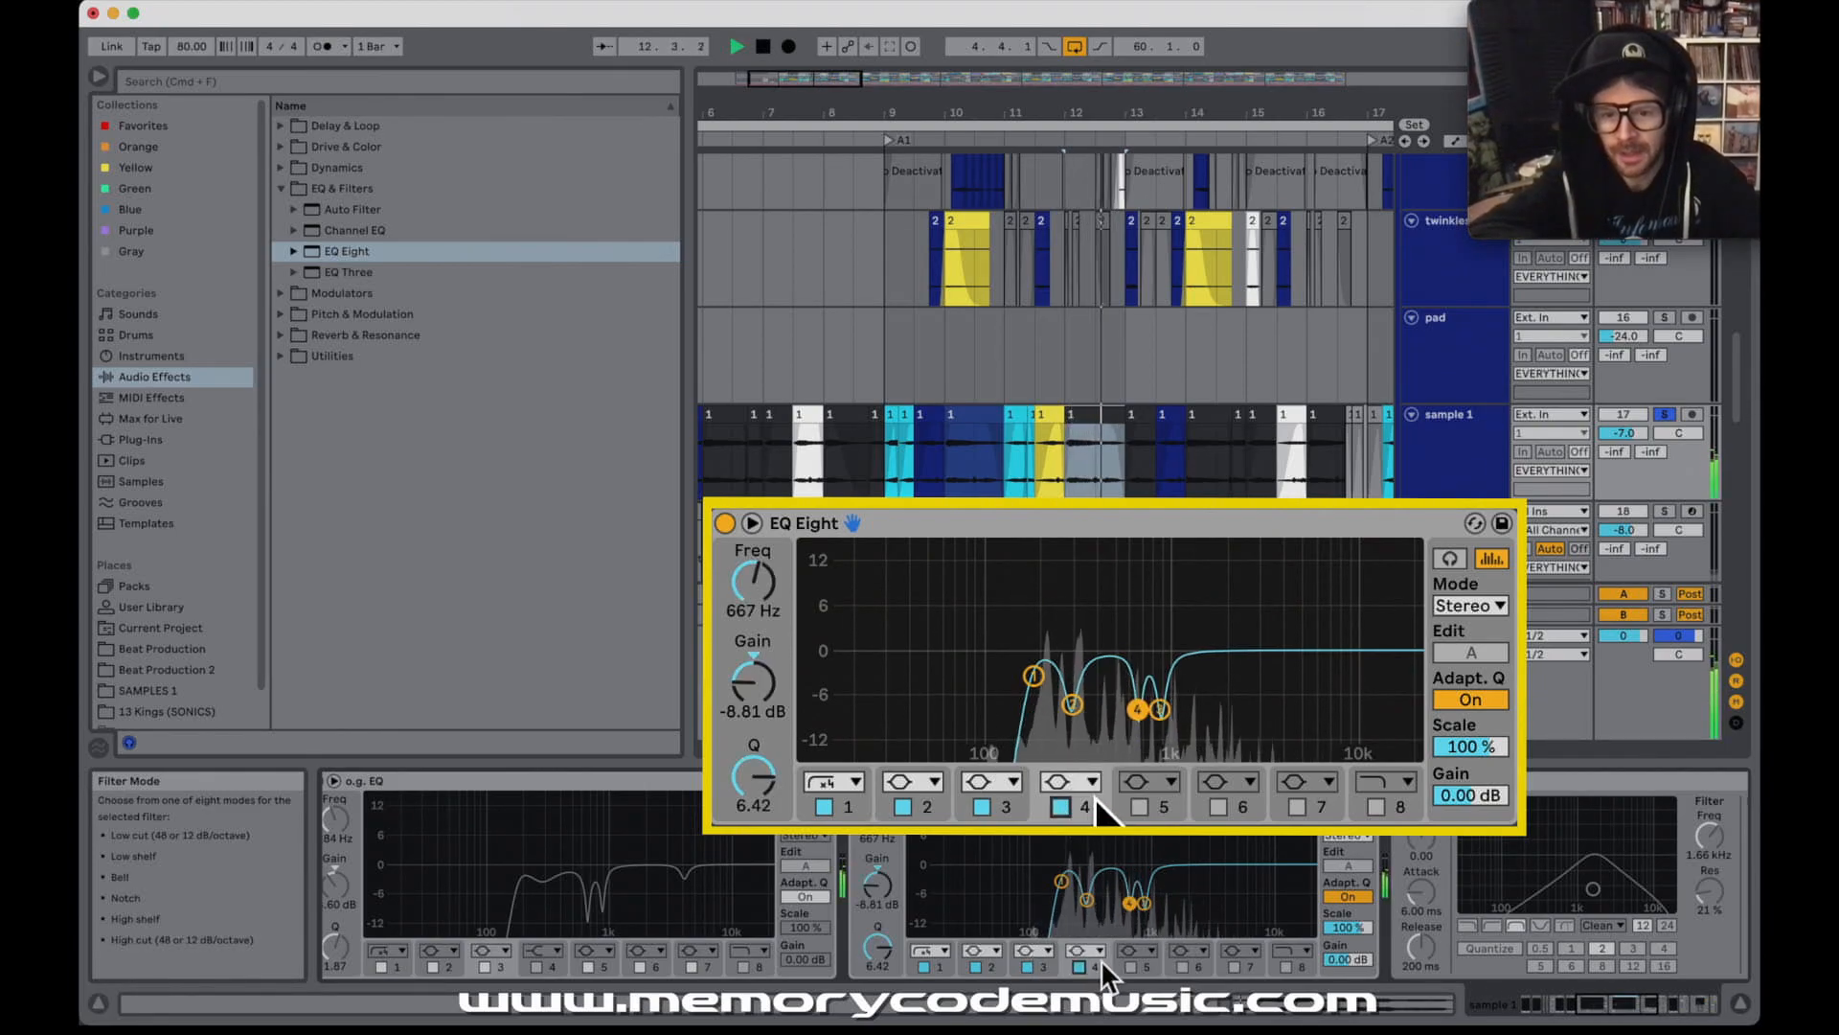
{"action": "key", "text": "space"}
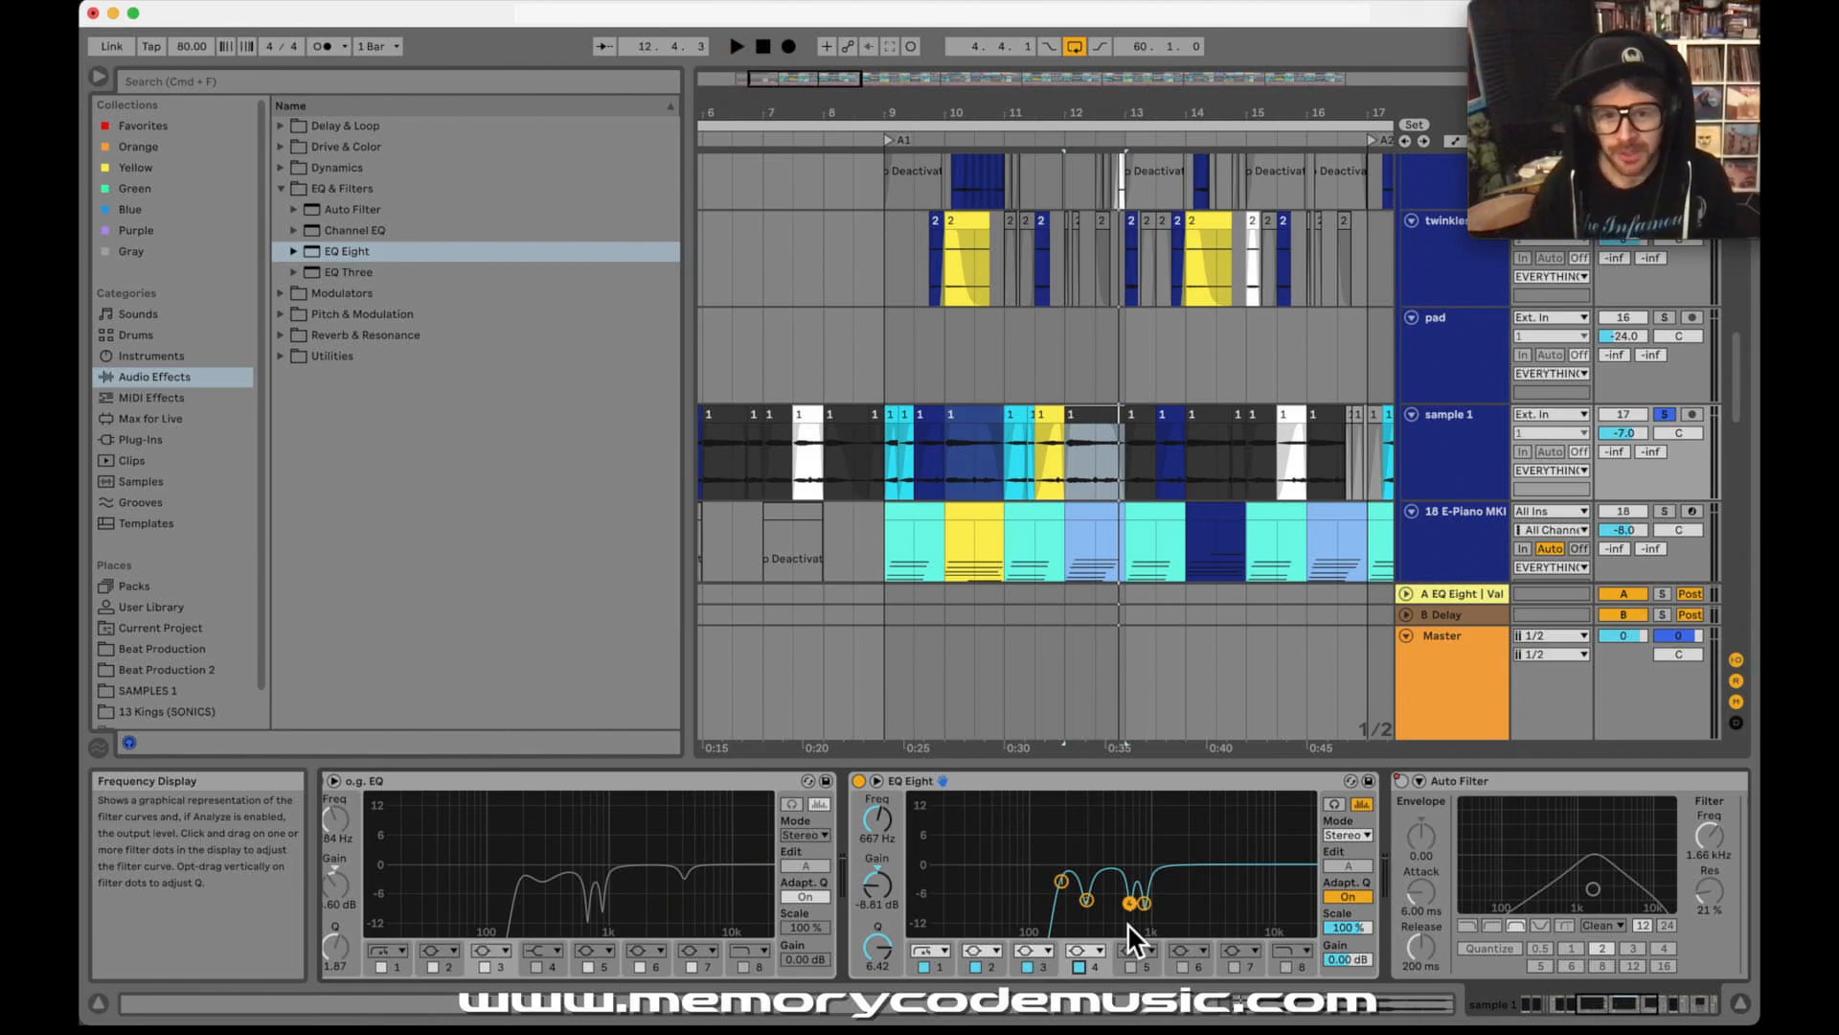
- Play the arrangement from bar 9 to hear the equalized sample 1 track together with the other tracks
{"action": "left_click", "coordinate": [969, 418]}
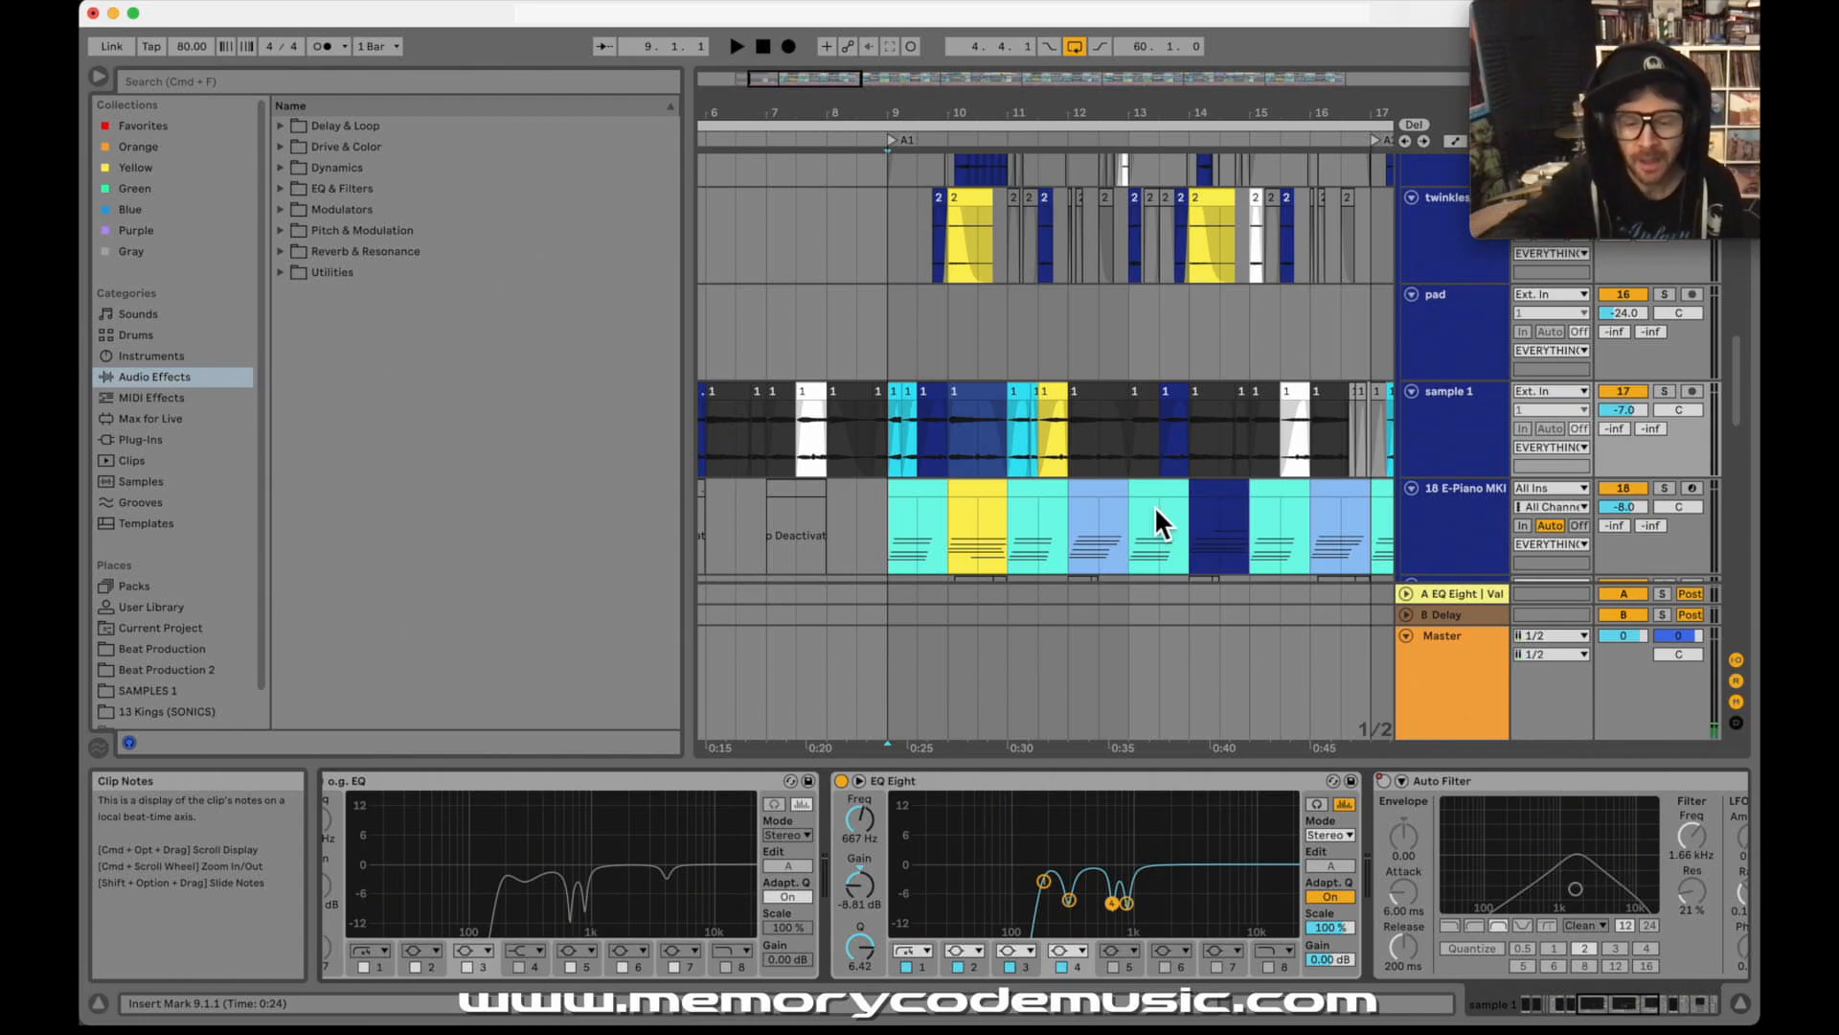
{"action": "left_click", "coordinate": [1103, 778]}
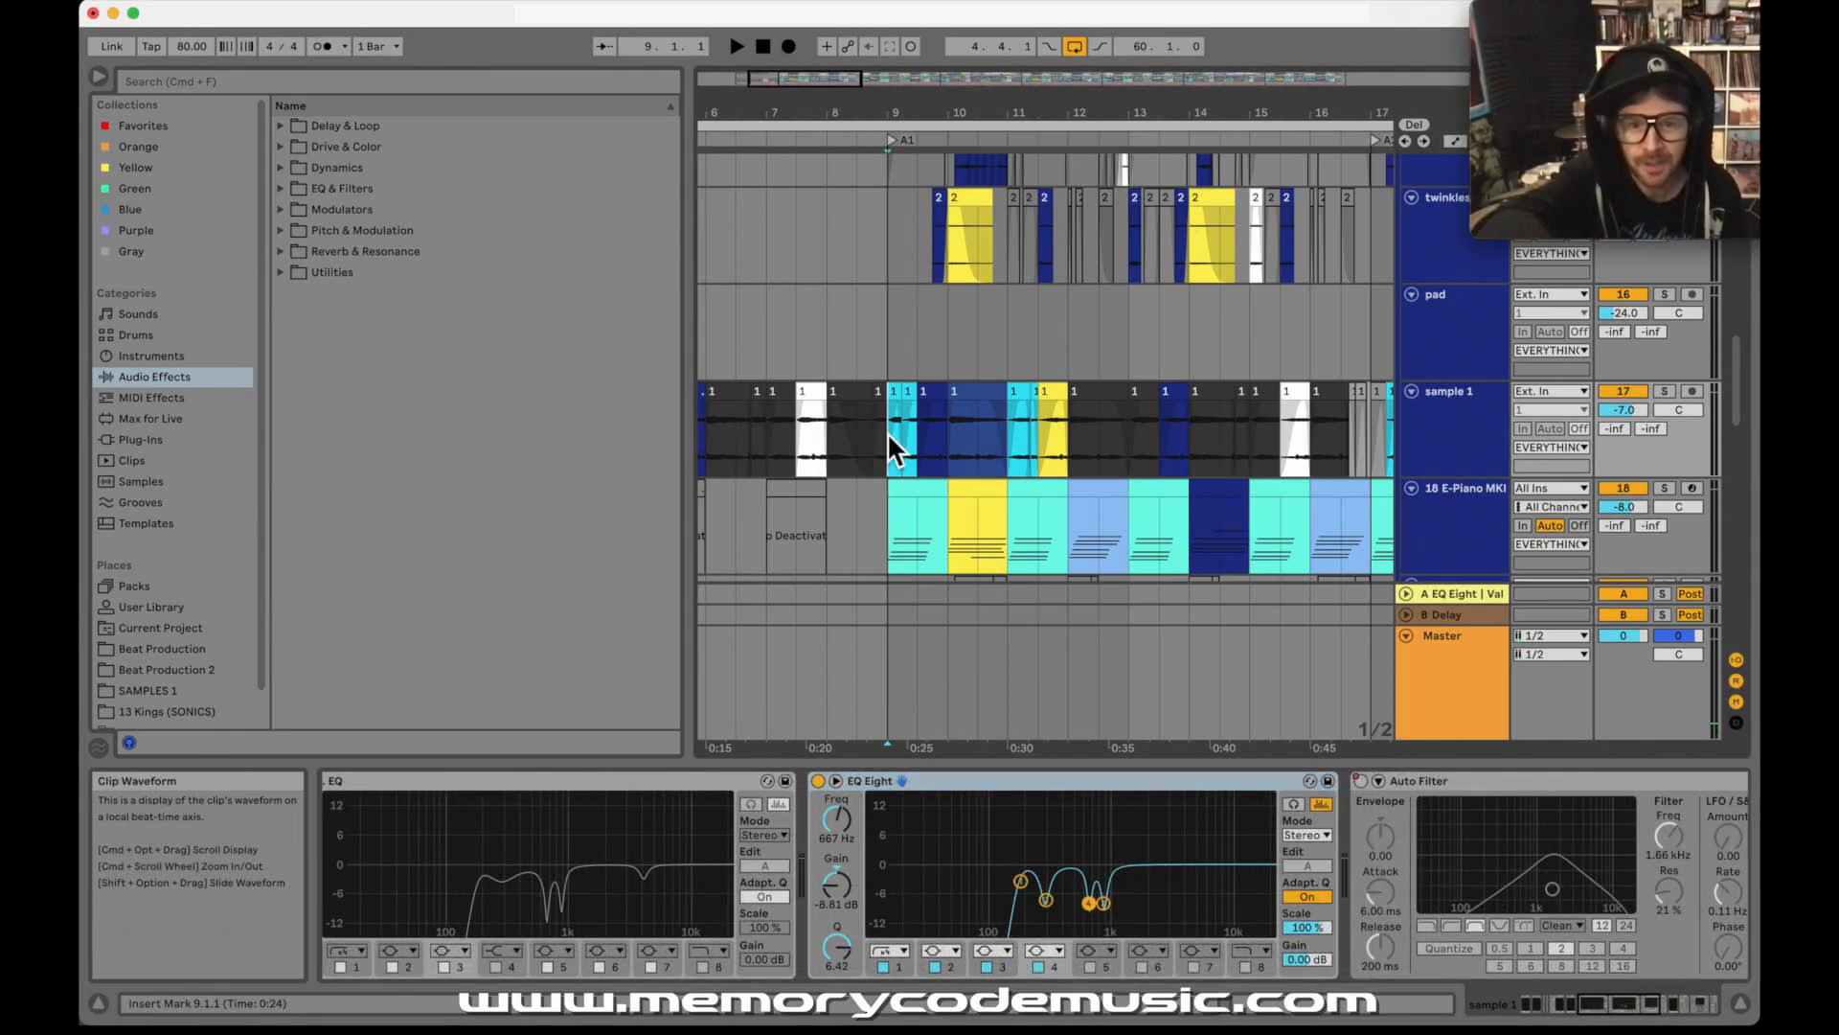
{"action": "key", "text": "space"}
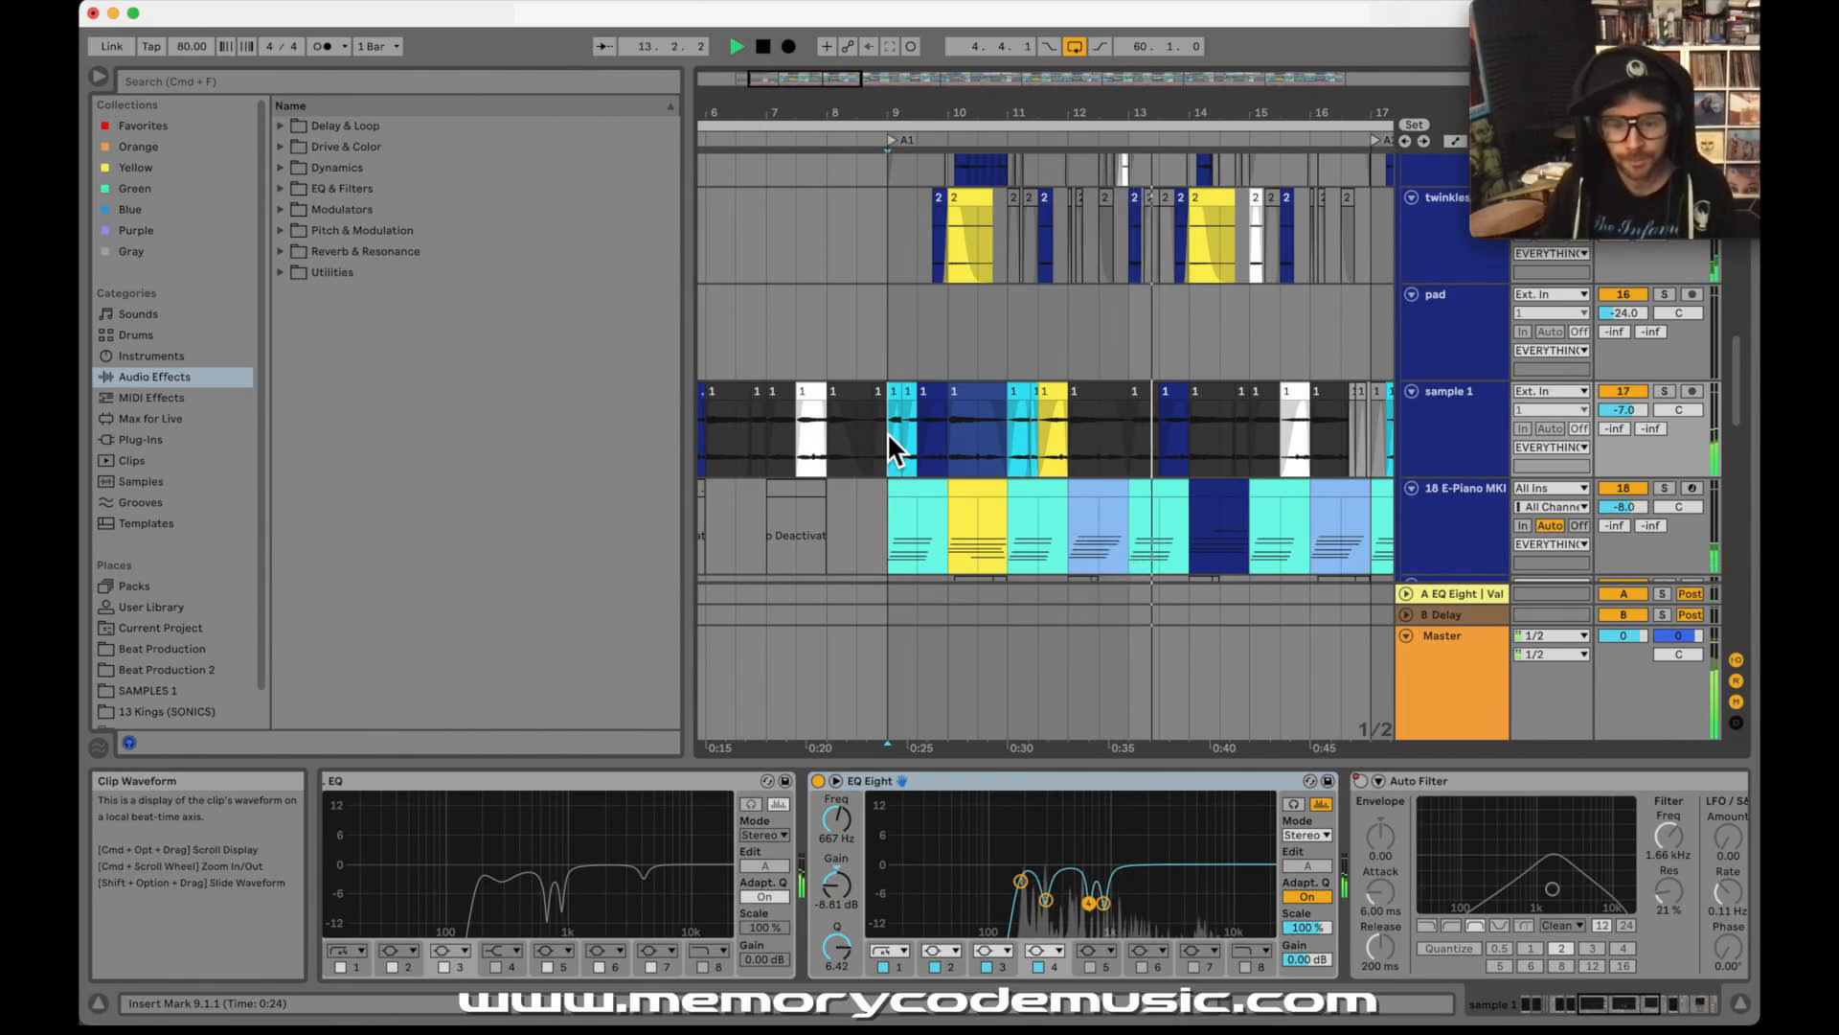
{"action": "key", "text": "space"}
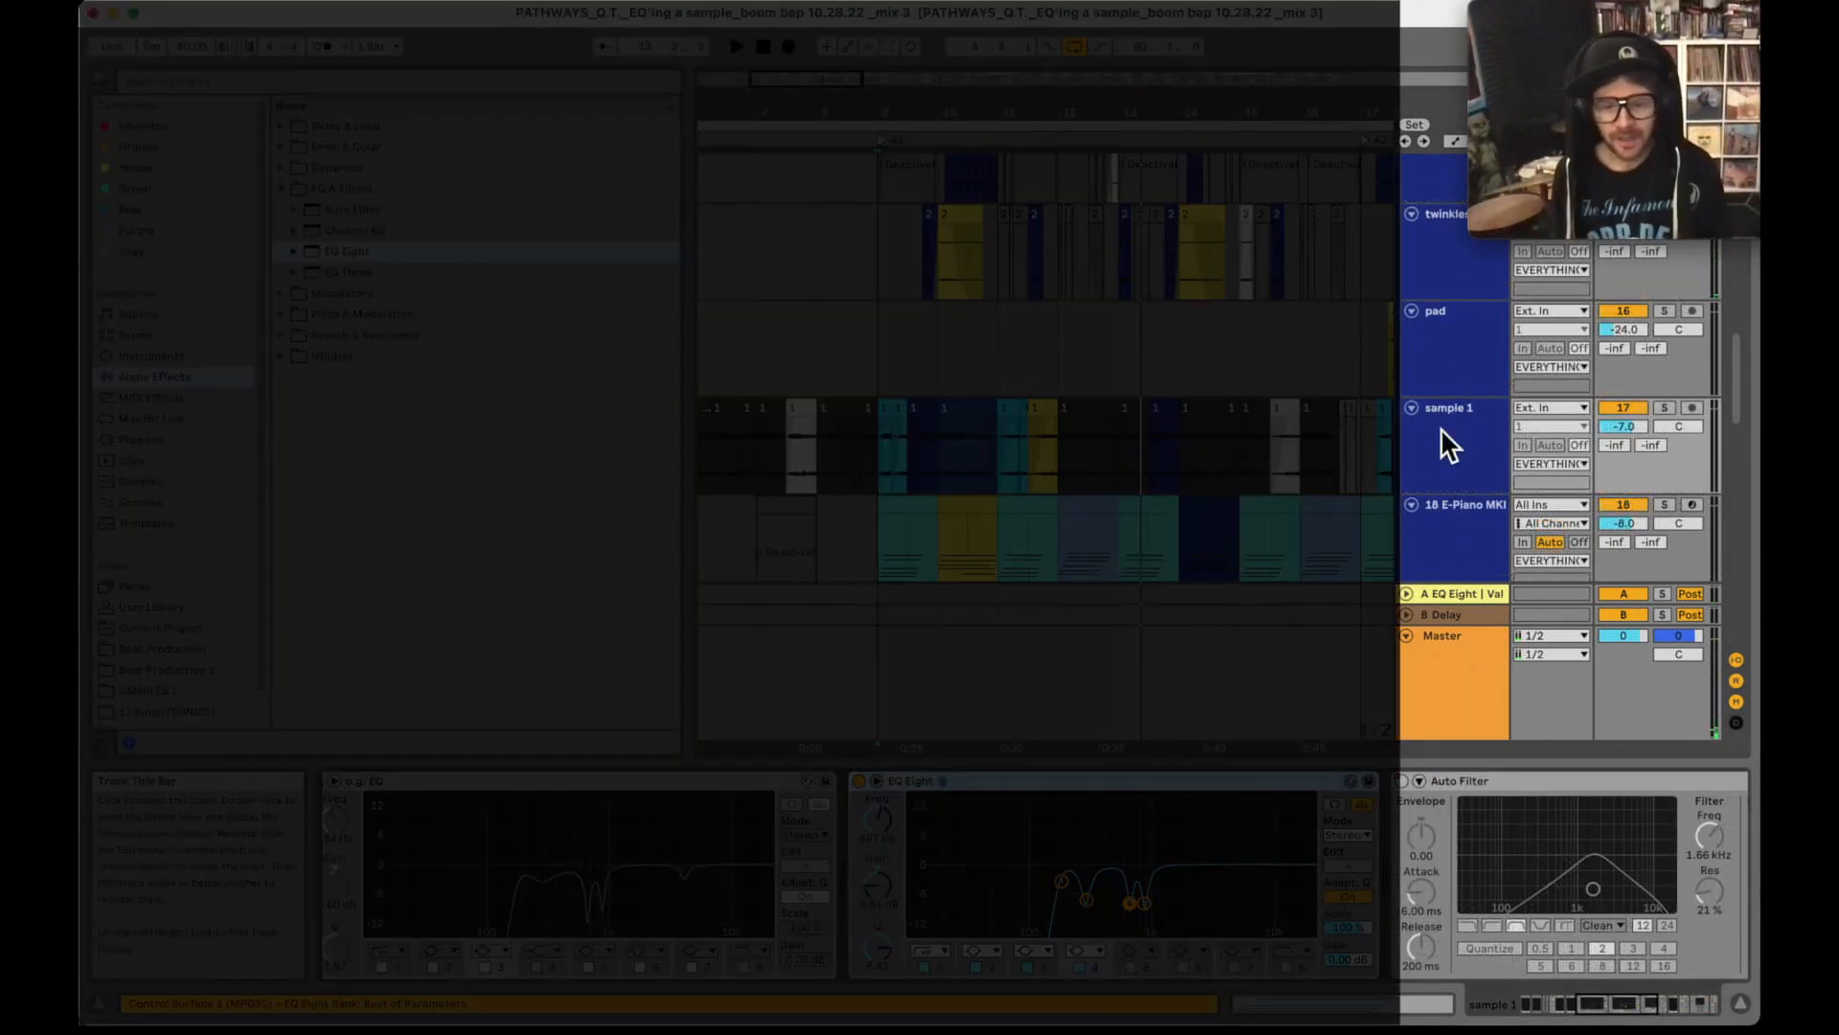